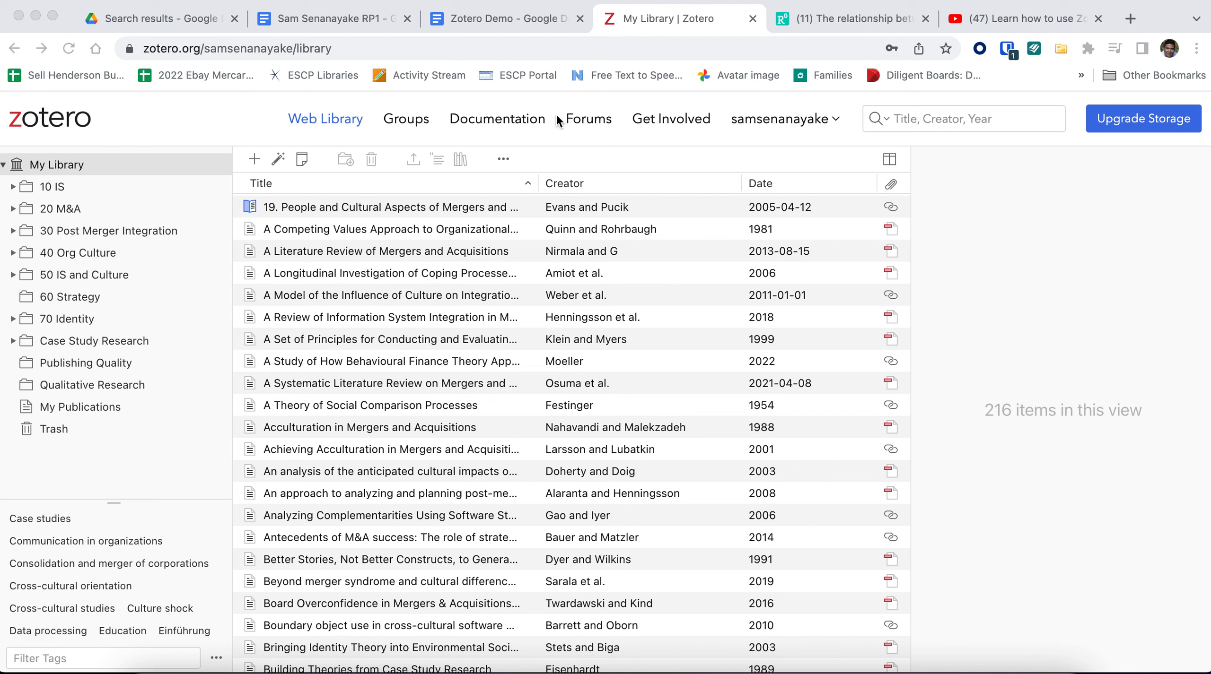
Step: Open the zotero.org website in a new browser tab
left_click(1129, 19)
type("zote")
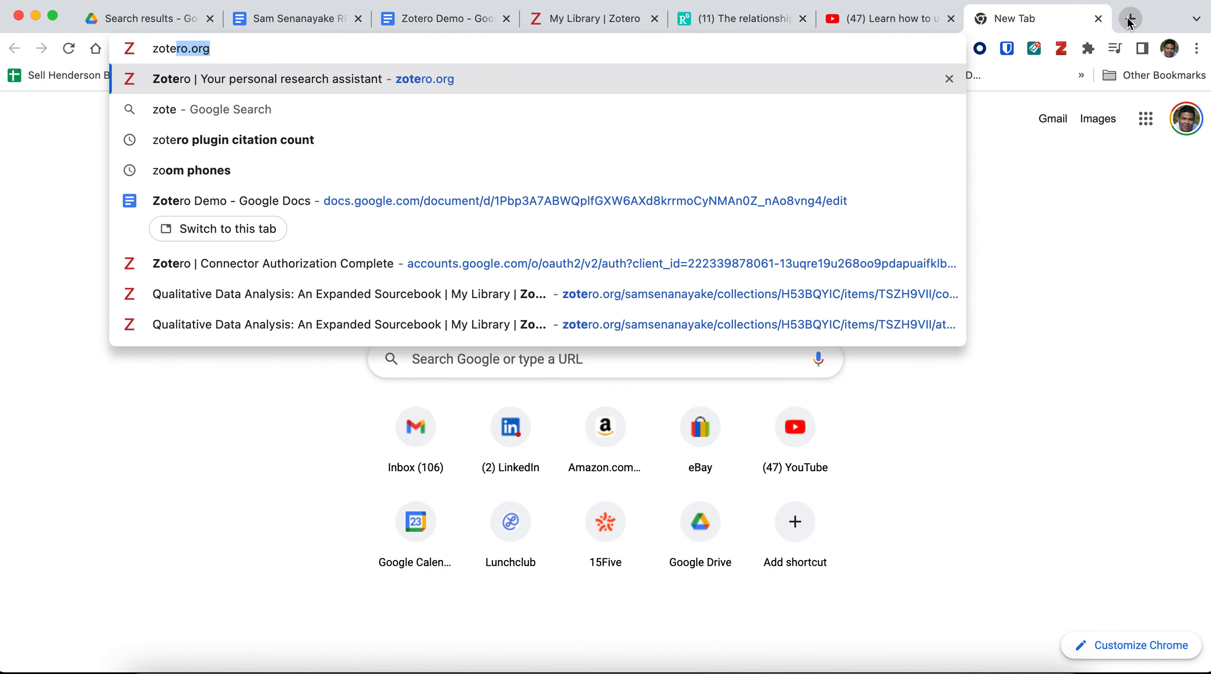
key("Return")
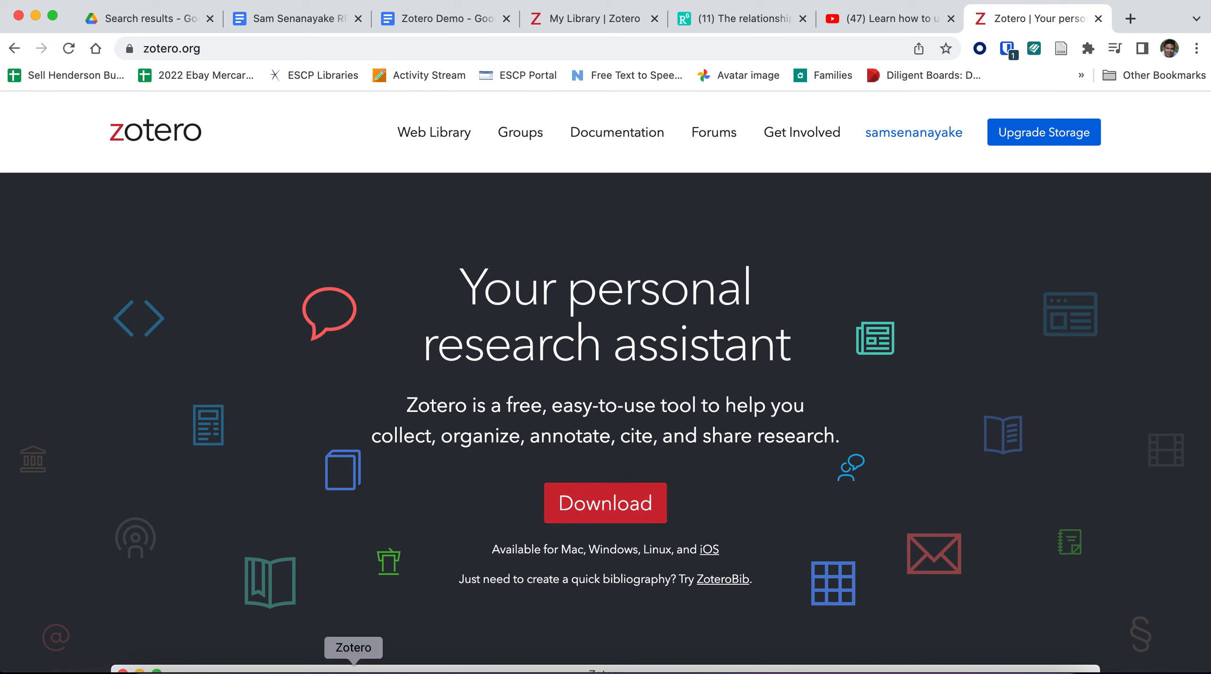
Step: Check the Zotero desktop library, then return to Chrome and view the Zotero storage upgrade plans
left_click(354, 670)
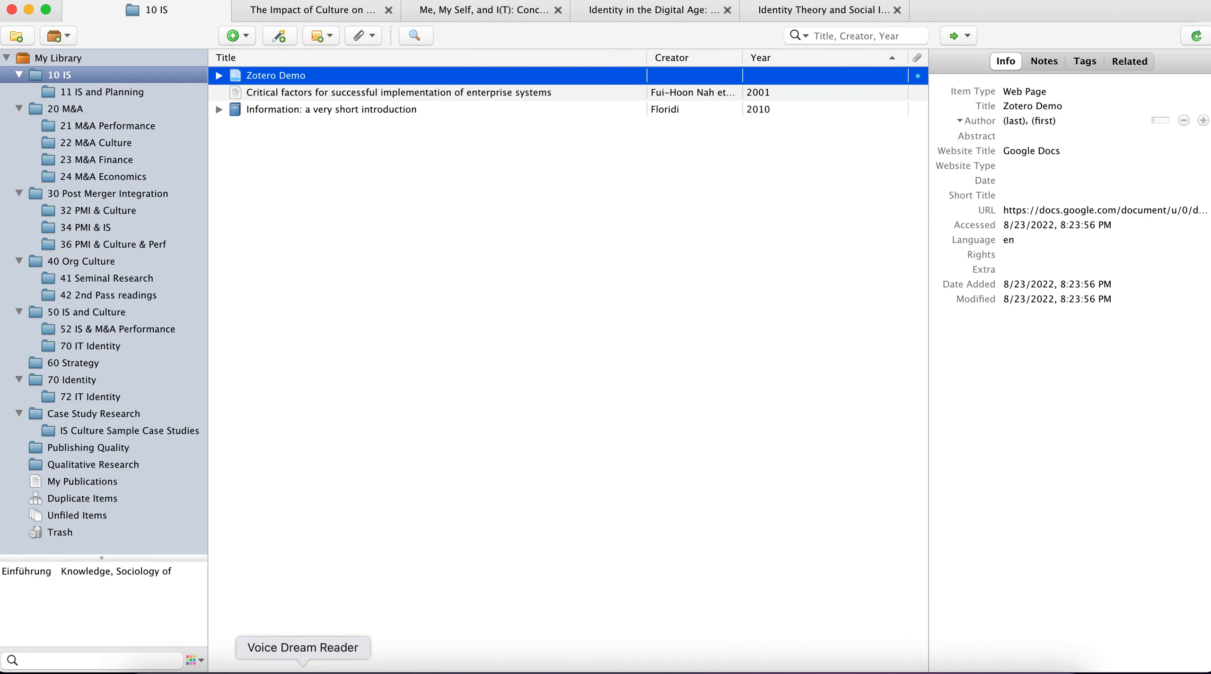
left_click(259, 670)
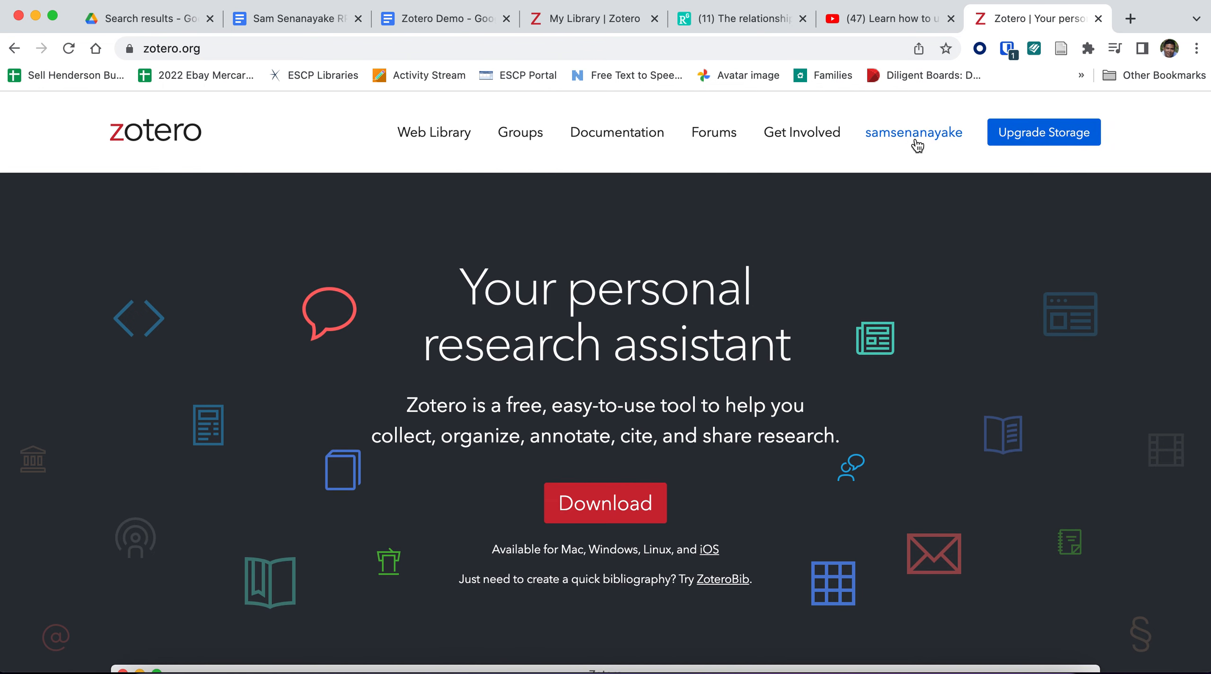
left_click(1012, 137)
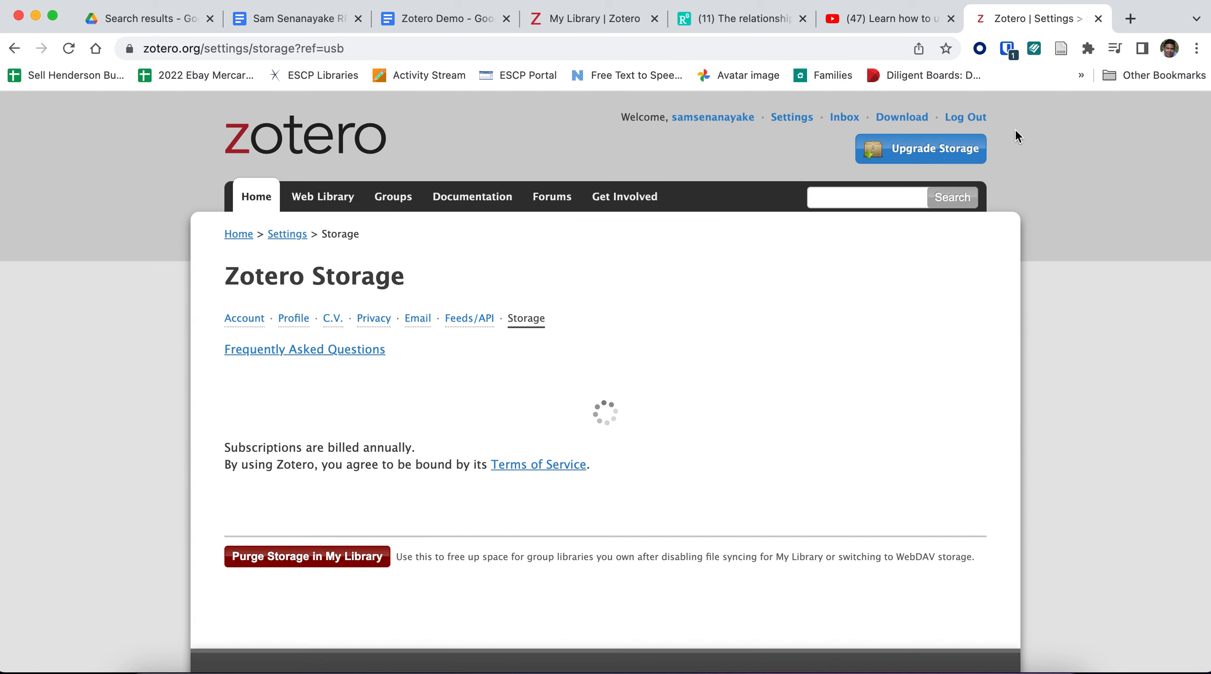
scroll(880, 310, "down", 1)
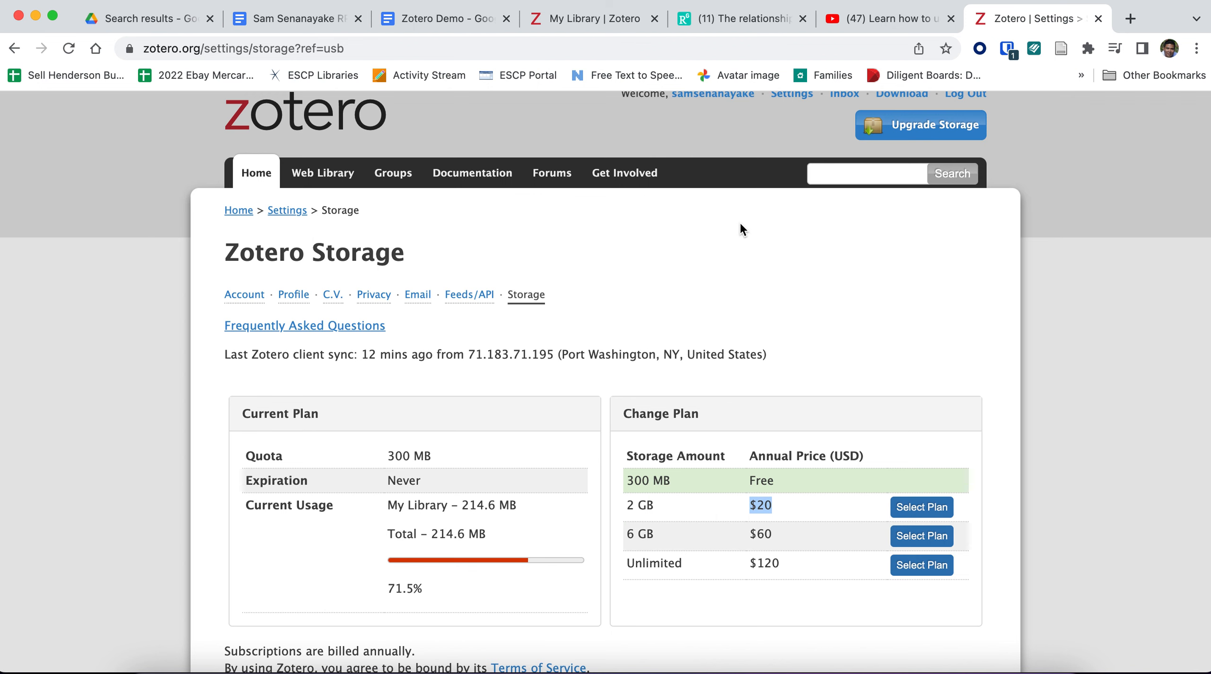
Step: Browse the web library's collections from 10 IS through 20 M&A, 30 Post Merger Integration and 40 Org Culture to 50 IS and Culture
left_click(597, 19)
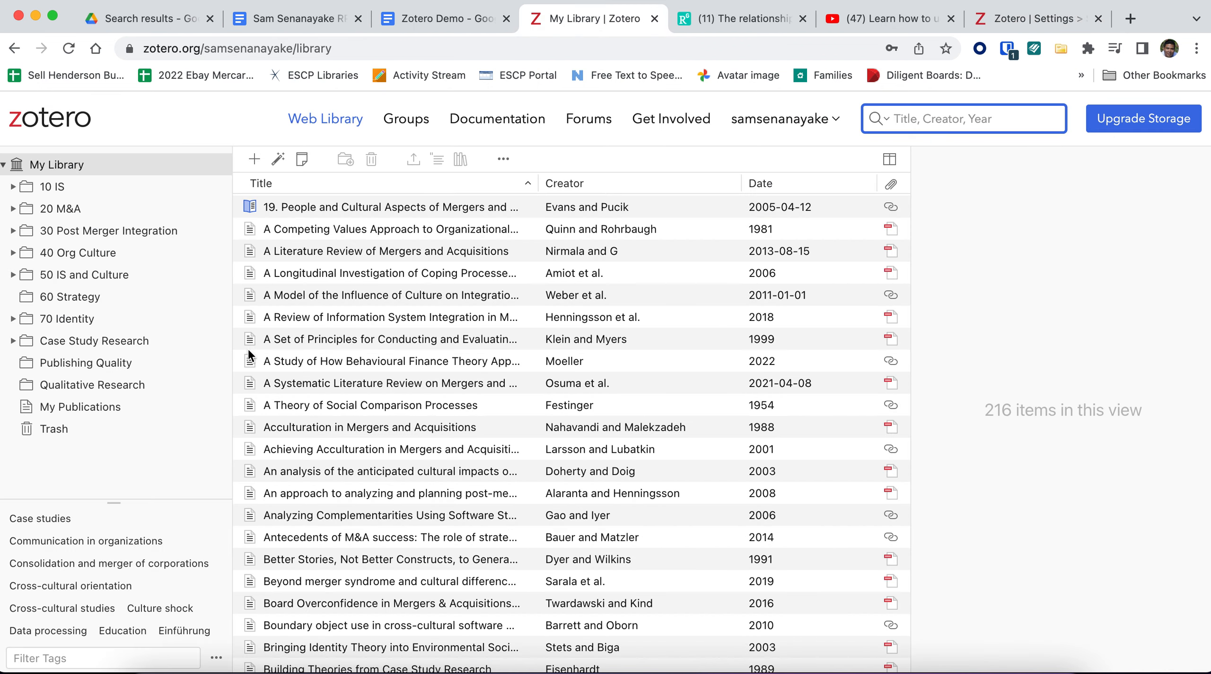
left_click(56, 188)
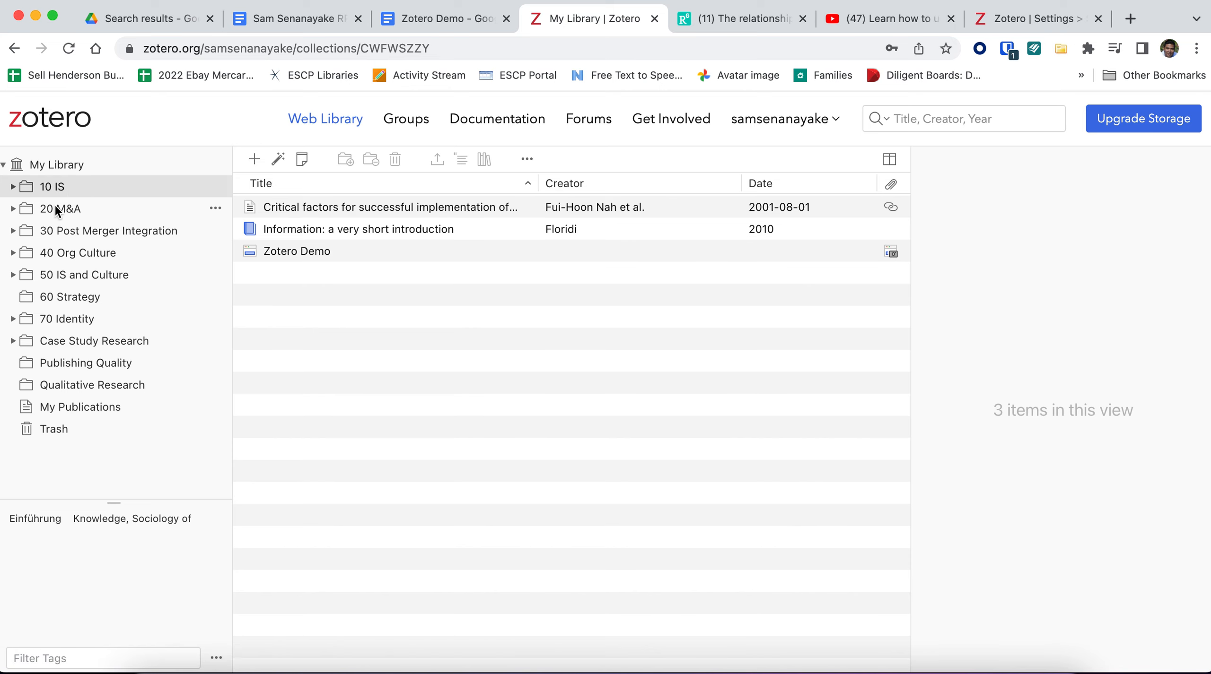
left_click(55, 206)
left_click(57, 227)
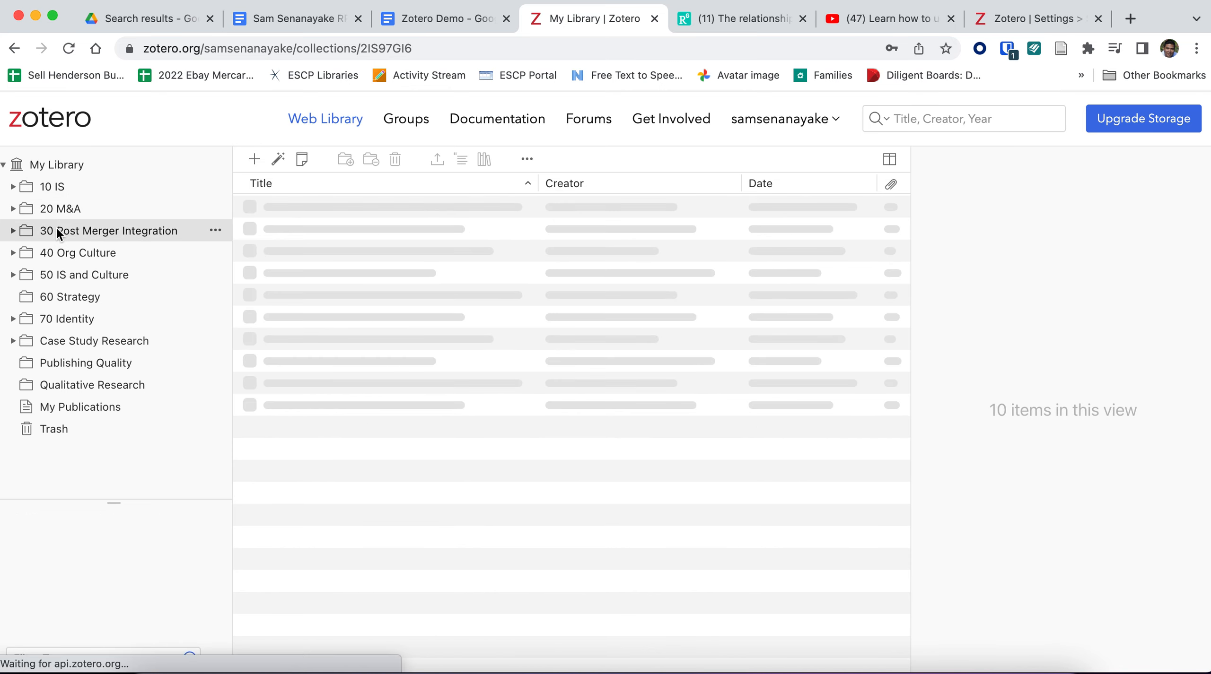
left_click(64, 254)
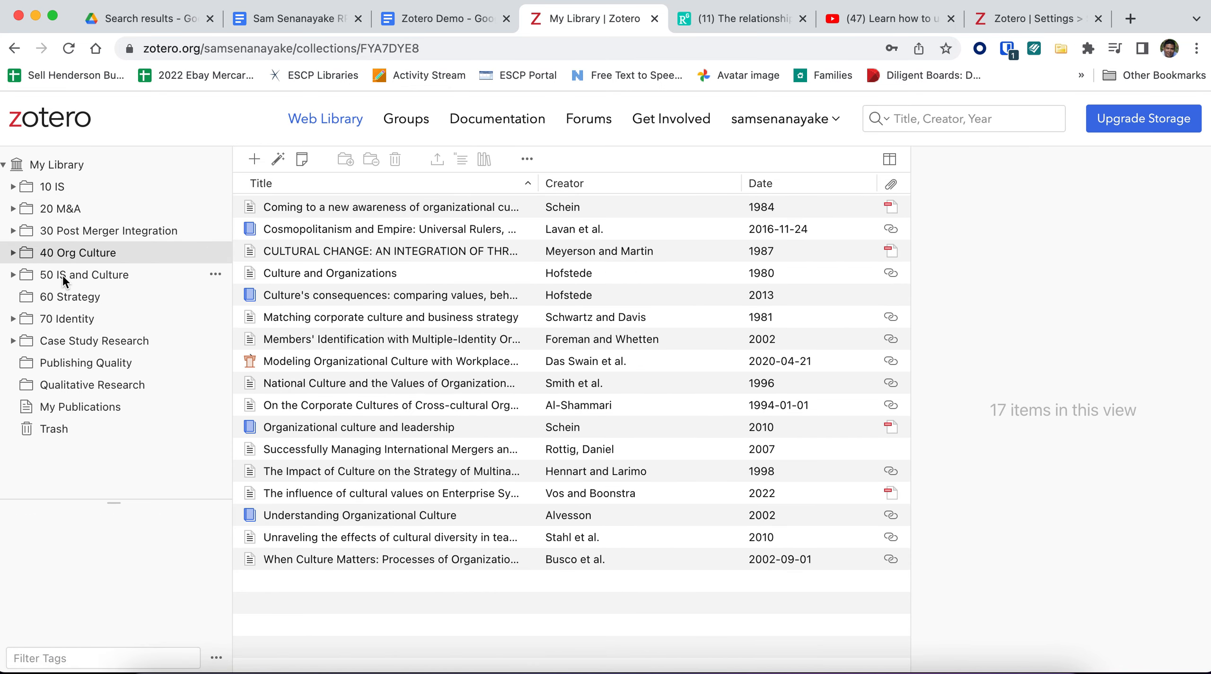
left_click(63, 276)
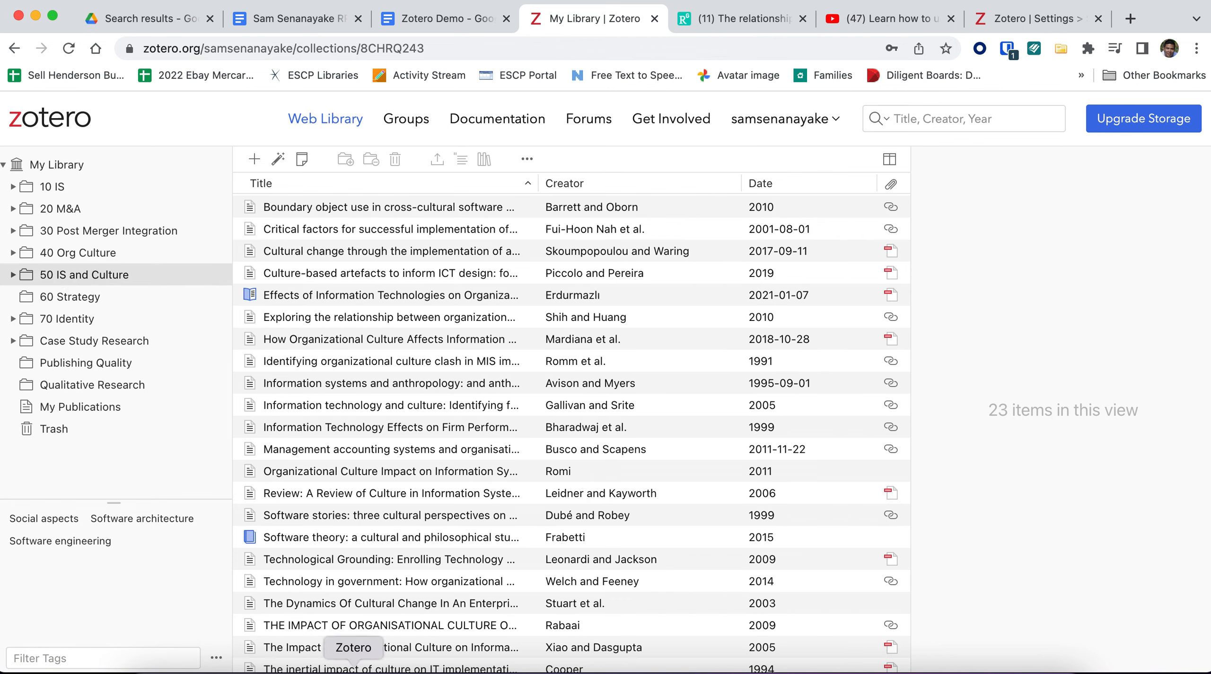
Step: Switch to the Zotero desktop app and view the details of "A Theory of Social Comparison Processes" in the 41 Seminal Research collection
left_click(353, 667)
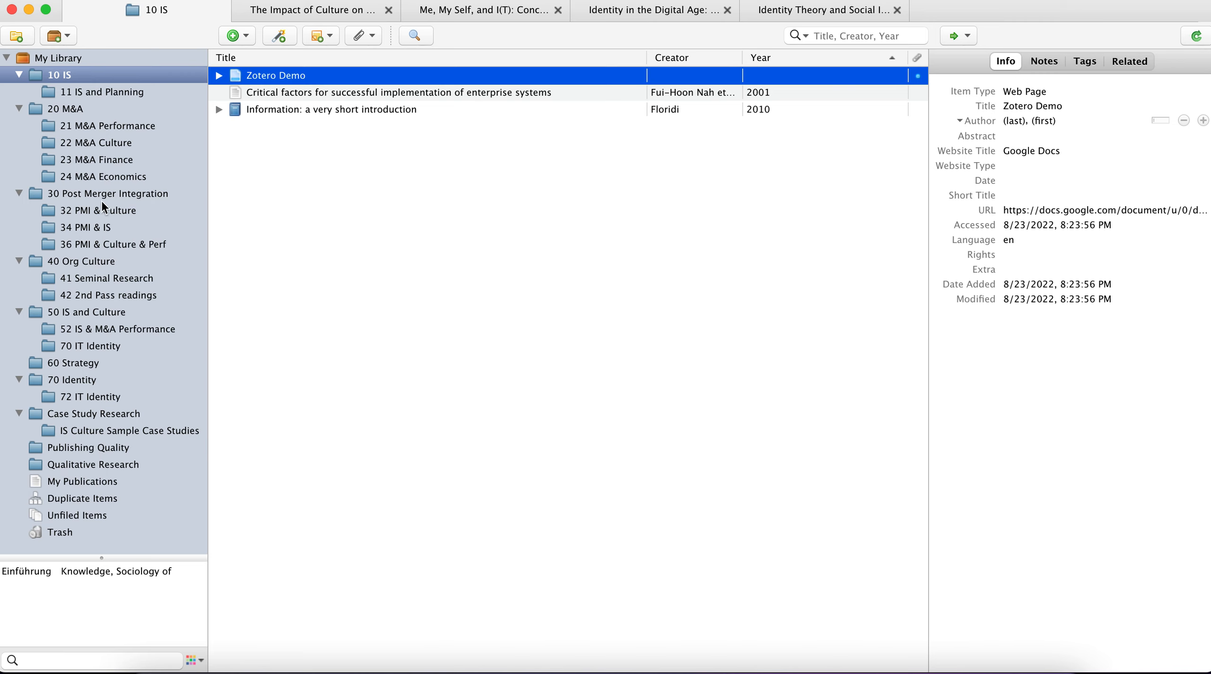
left_click(100, 279)
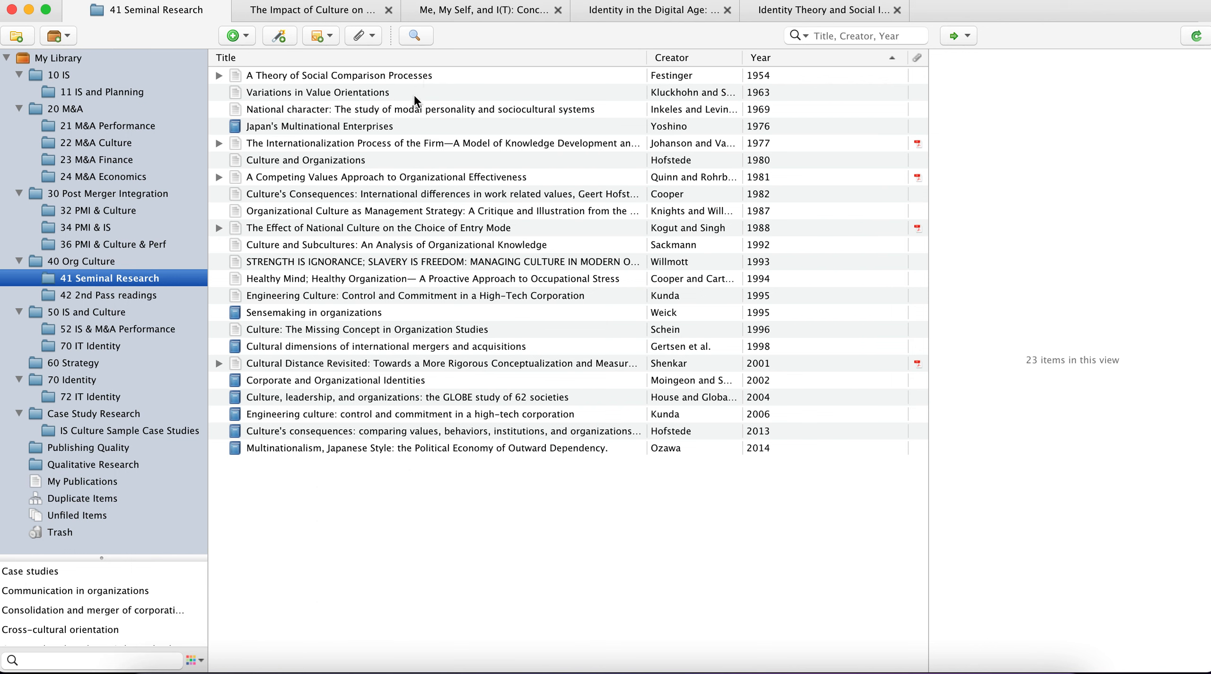
left_click(272, 76)
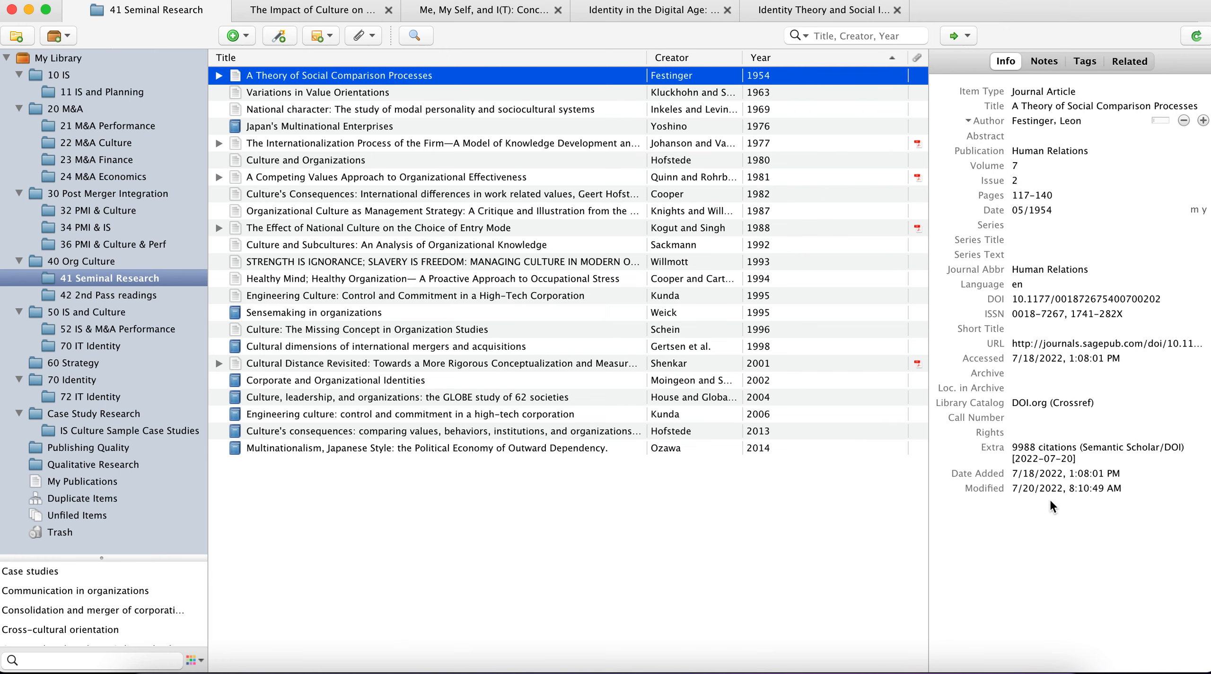
Step: Expand "A Theory of Social Comparison Processes" and "The Internationalization Process of the Firm" and view the PDF attachment of each
left_click(219, 76)
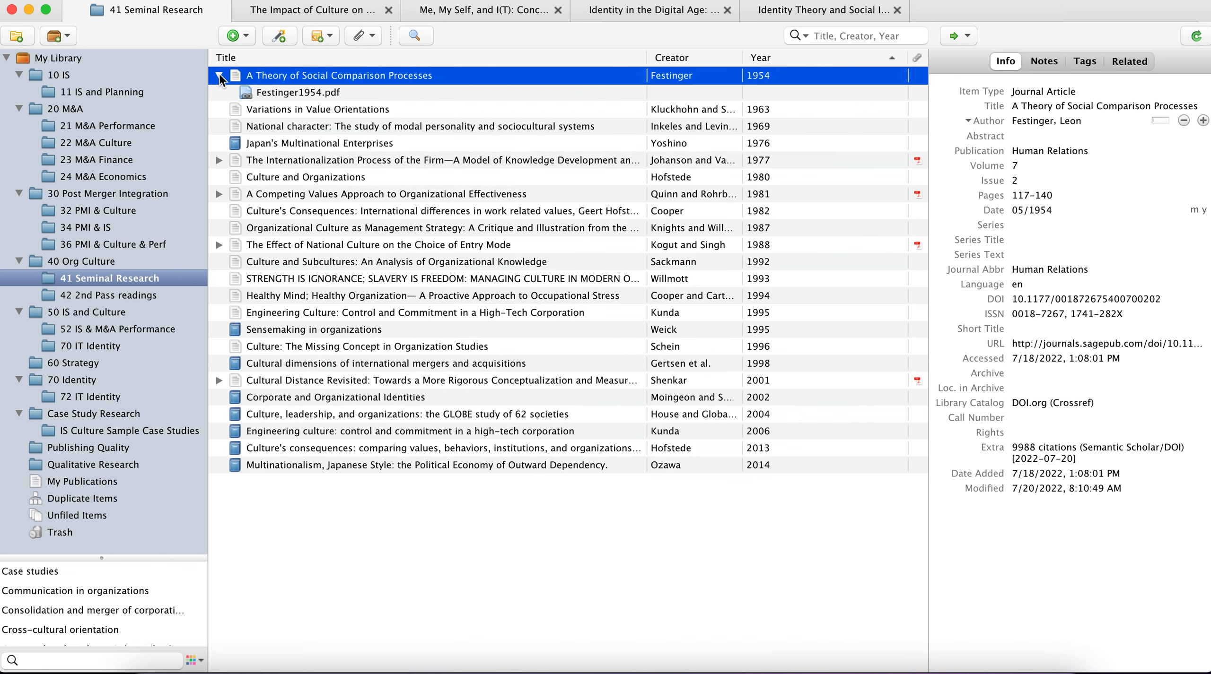
left_click(275, 94)
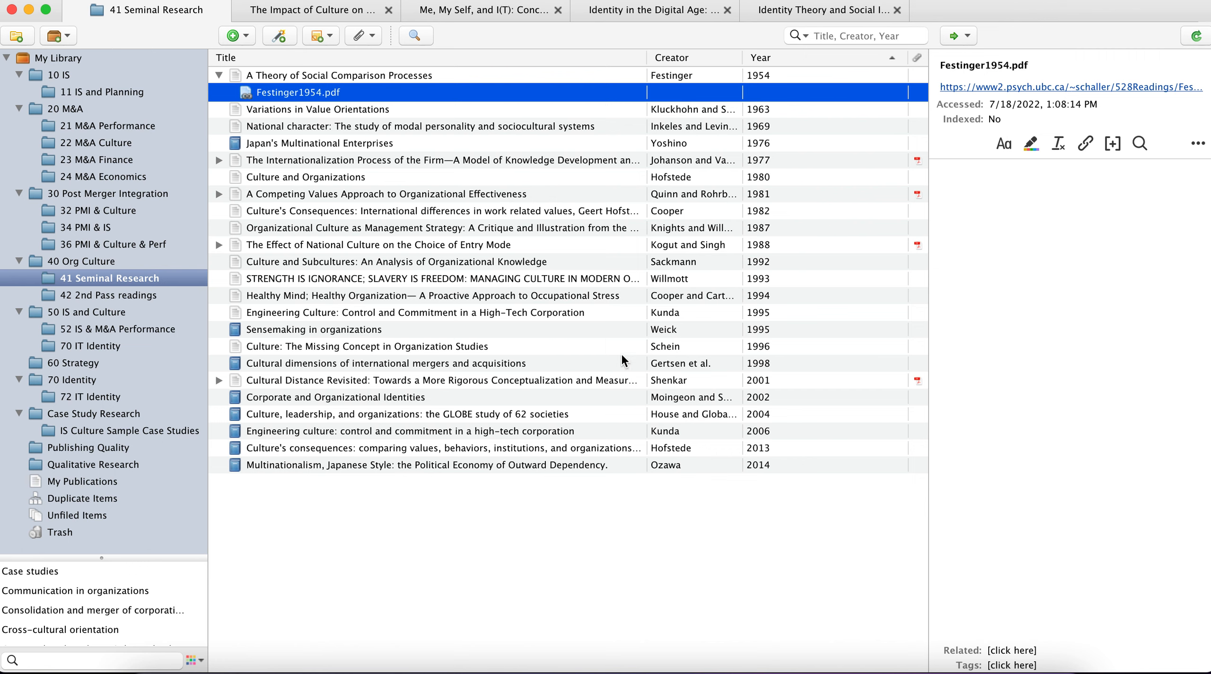
left_click(219, 160)
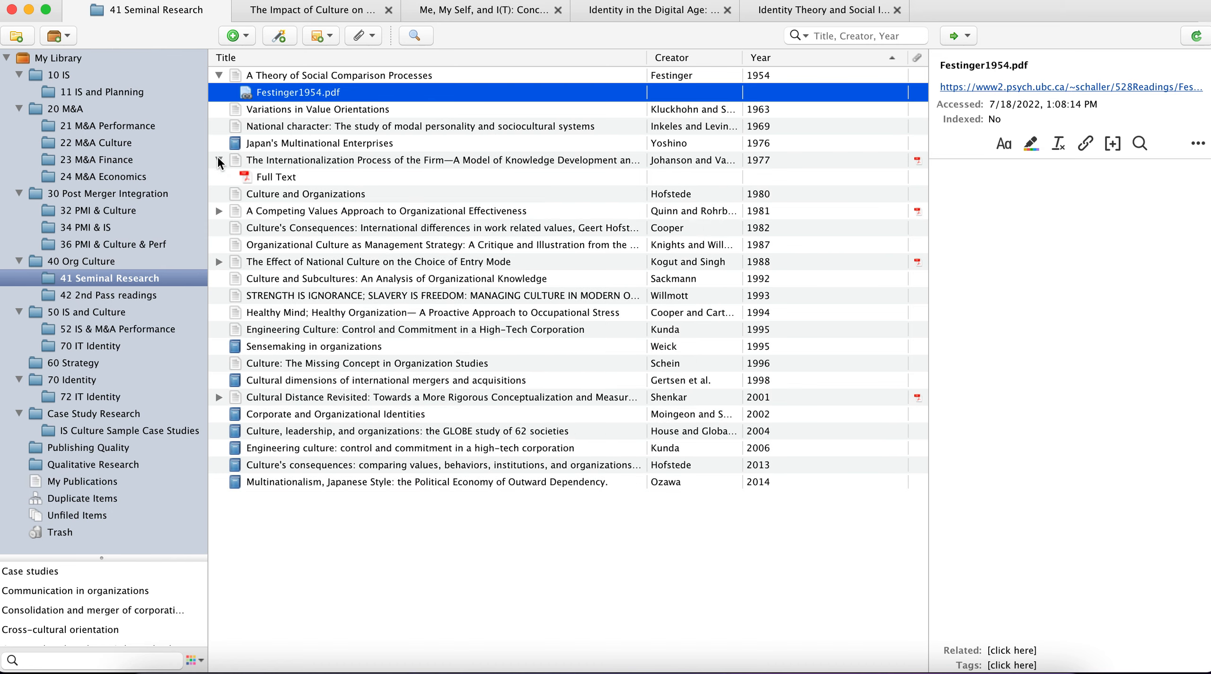
left_click(283, 180)
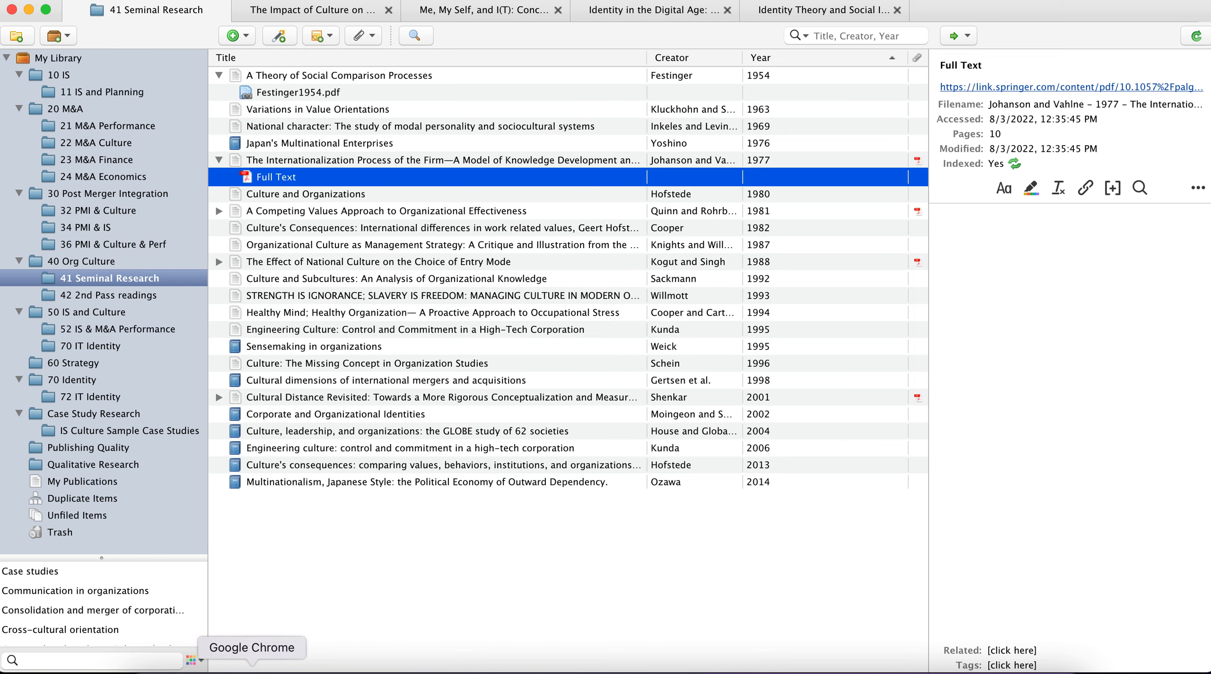
Step: Switch to Chrome, open the RP1 research paper in Google Docs and look through it down to the reference list
left_click(253, 669)
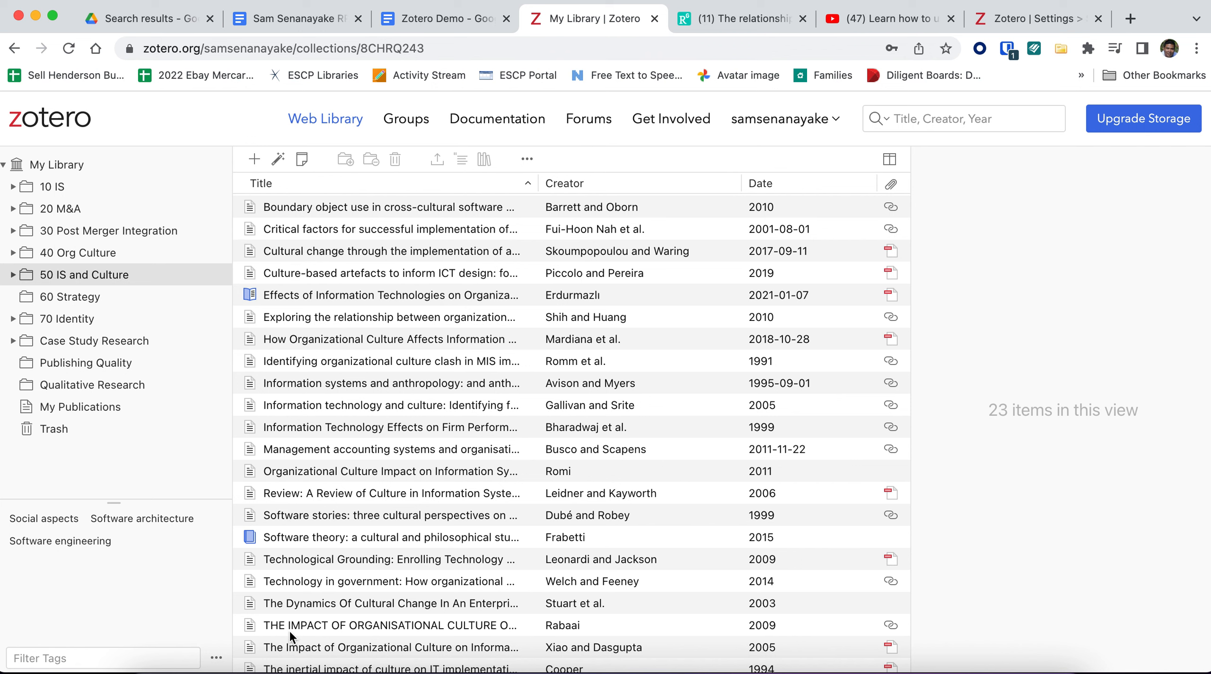
left_click(344, 24)
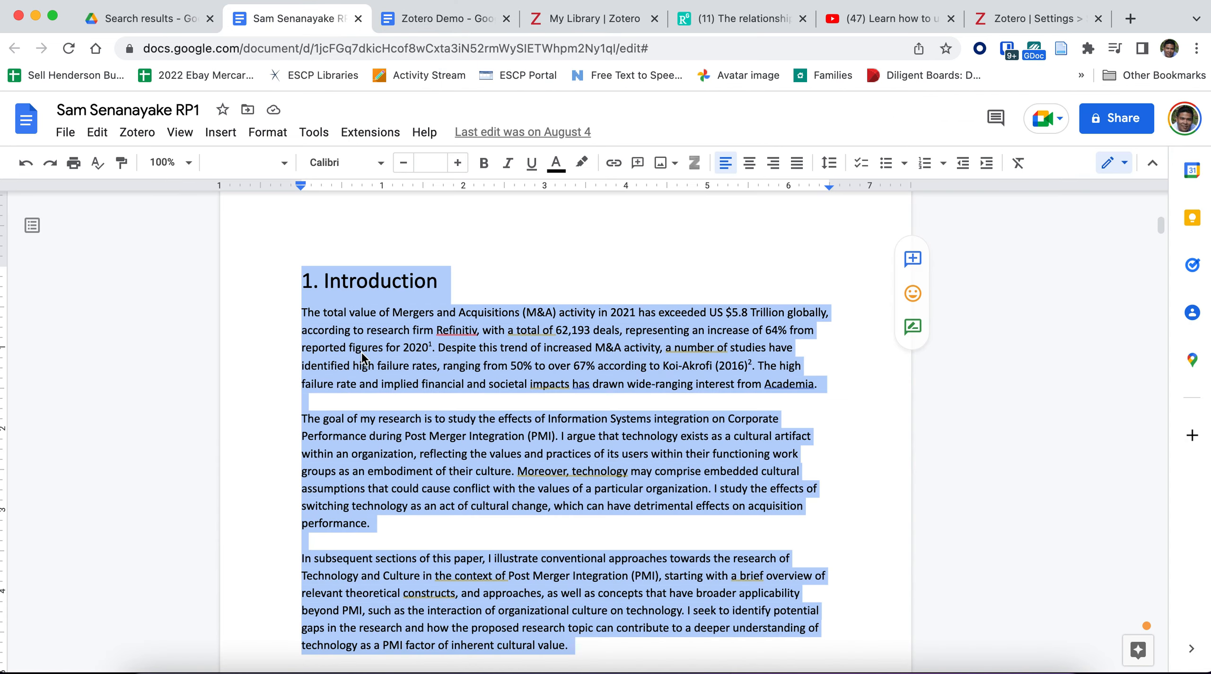
left_click(361, 351)
scroll(361, 351, "down", 20)
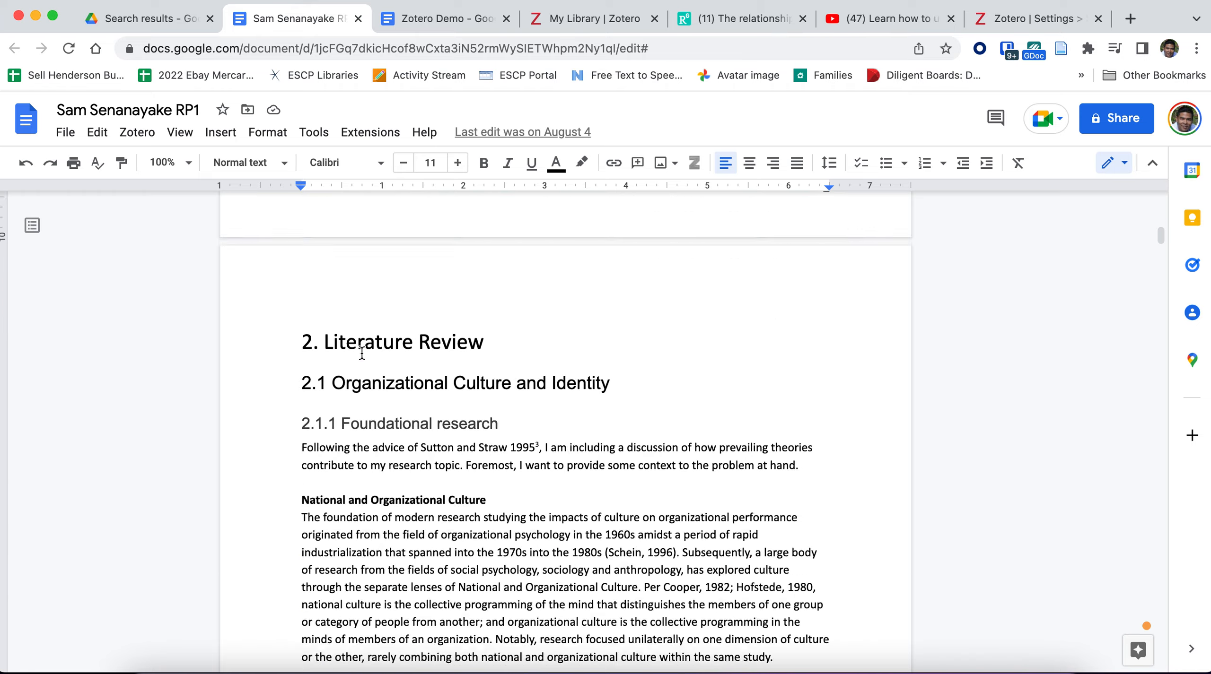
scroll(361, 354, "down", 20)
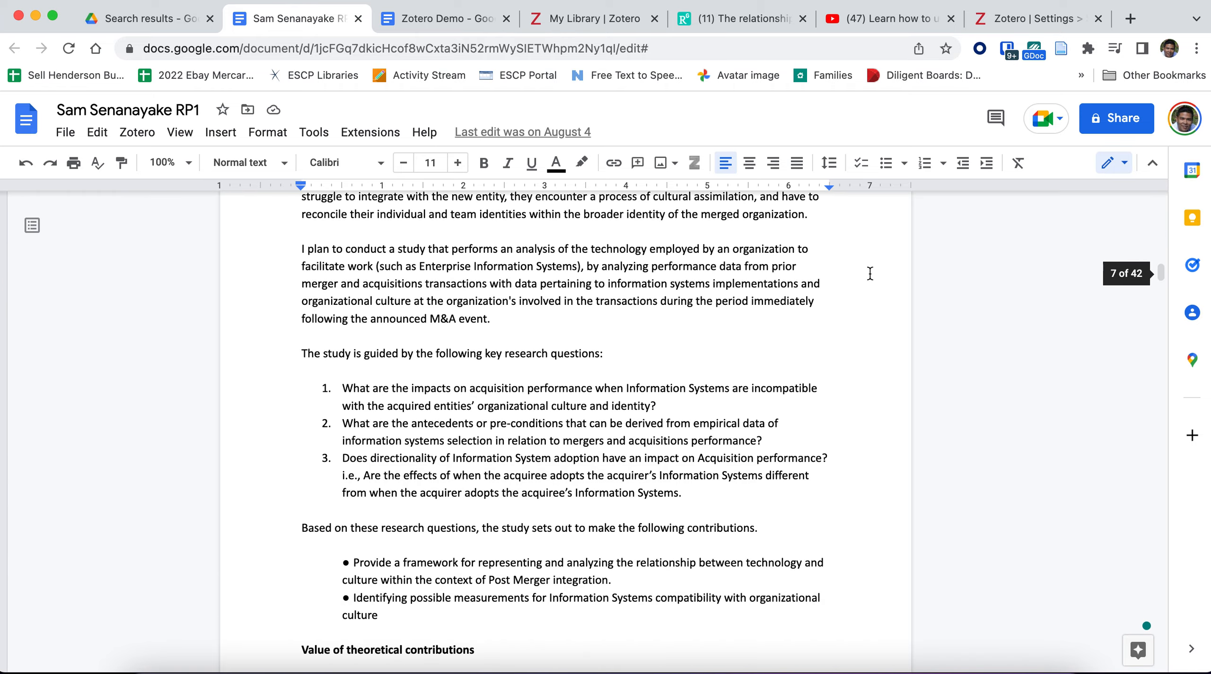
left_click_drag(1161, 272, 1143, 609)
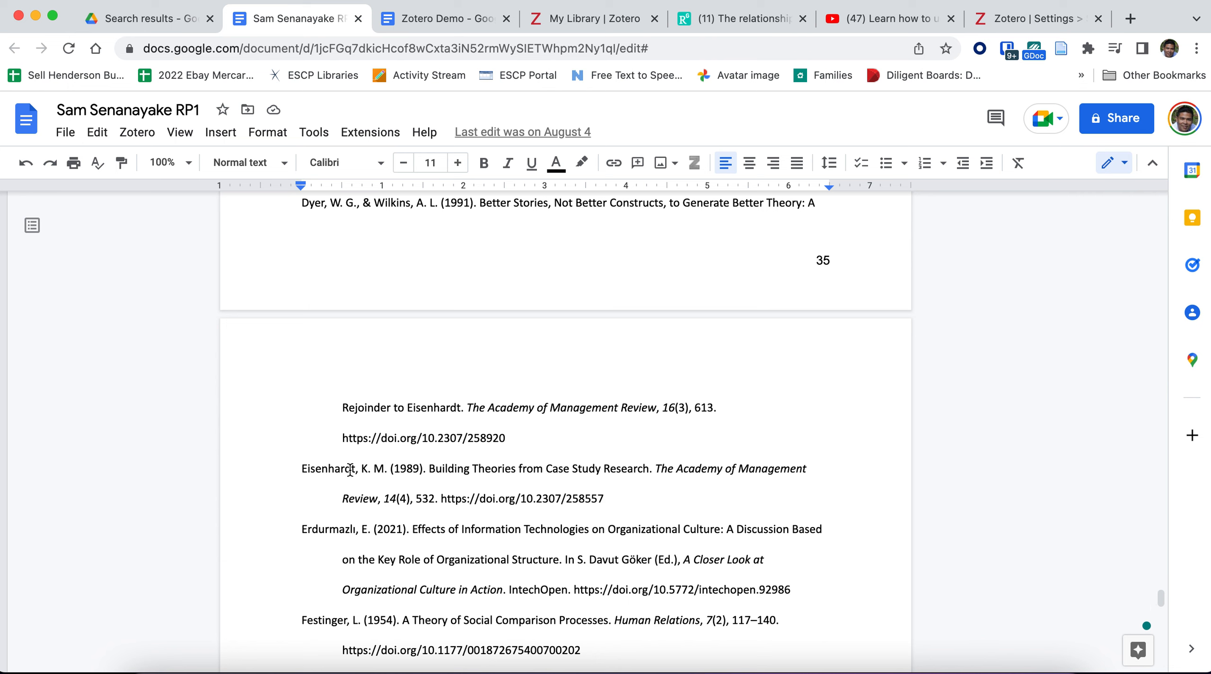
Step: Examine the formatting of the 1989 and 2021 entries in the paper's reference list
left_click(302, 461)
left_click(351, 476)
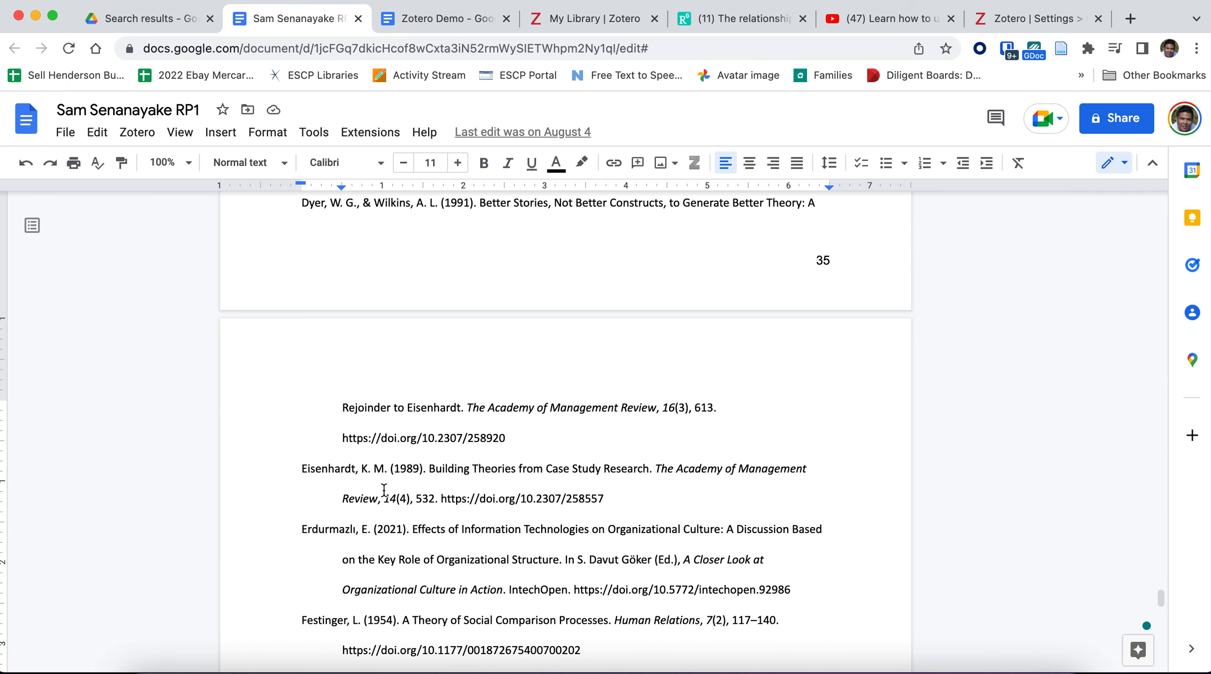
type(".")
left_click(377, 529)
scroll(377, 525, "down", 1)
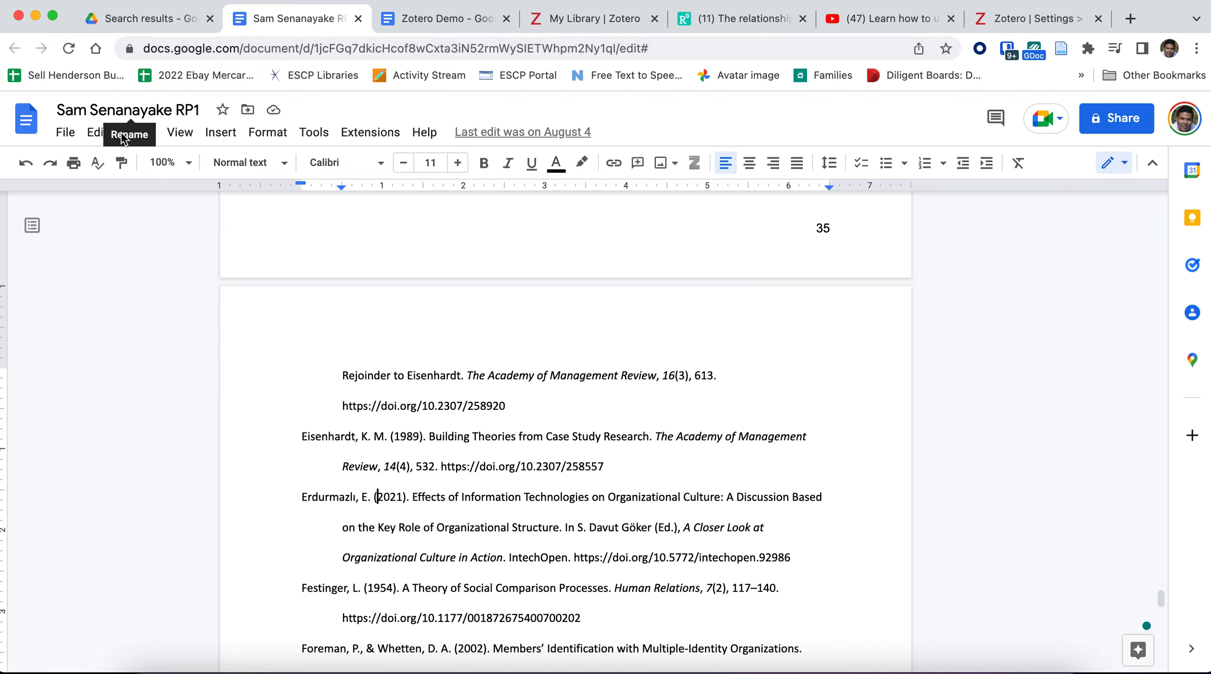
left_click(144, 138)
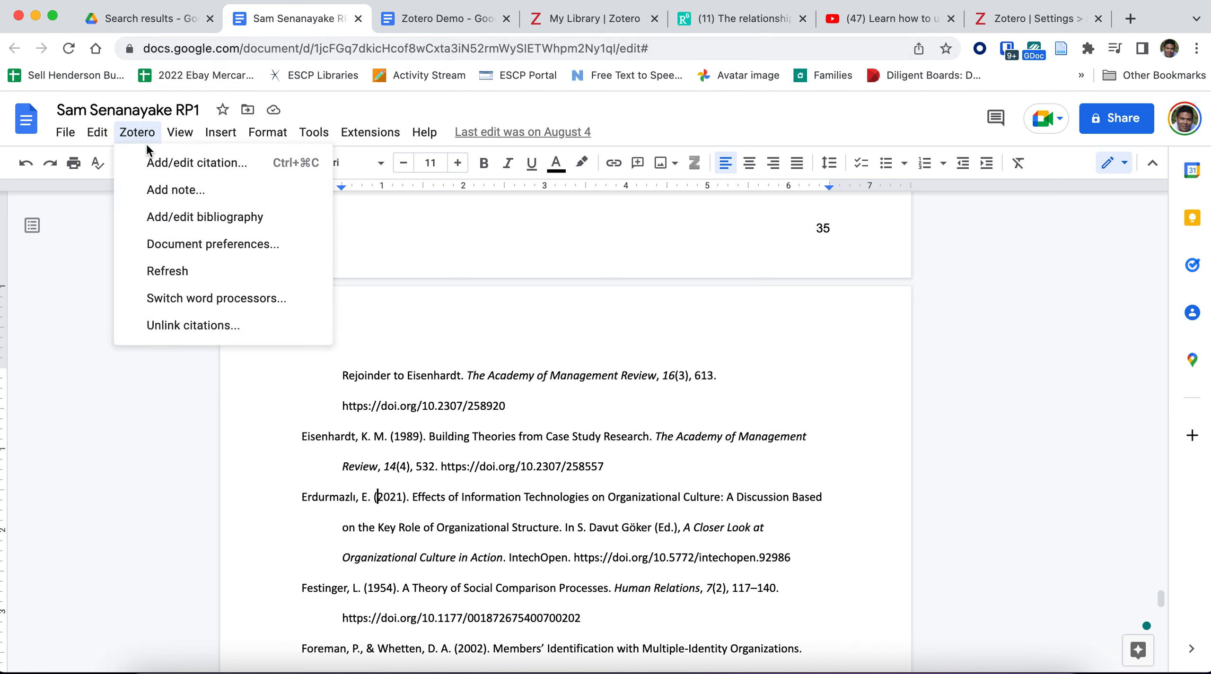
Step: Try to add a Zotero bibliography on the blank page of the Zotero Demo document, authorizing the Google Docs integration with the personal Google account
left_click(447, 21)
scroll(383, 597, "down", 20)
scroll(384, 597, "down", 2)
left_click(384, 392)
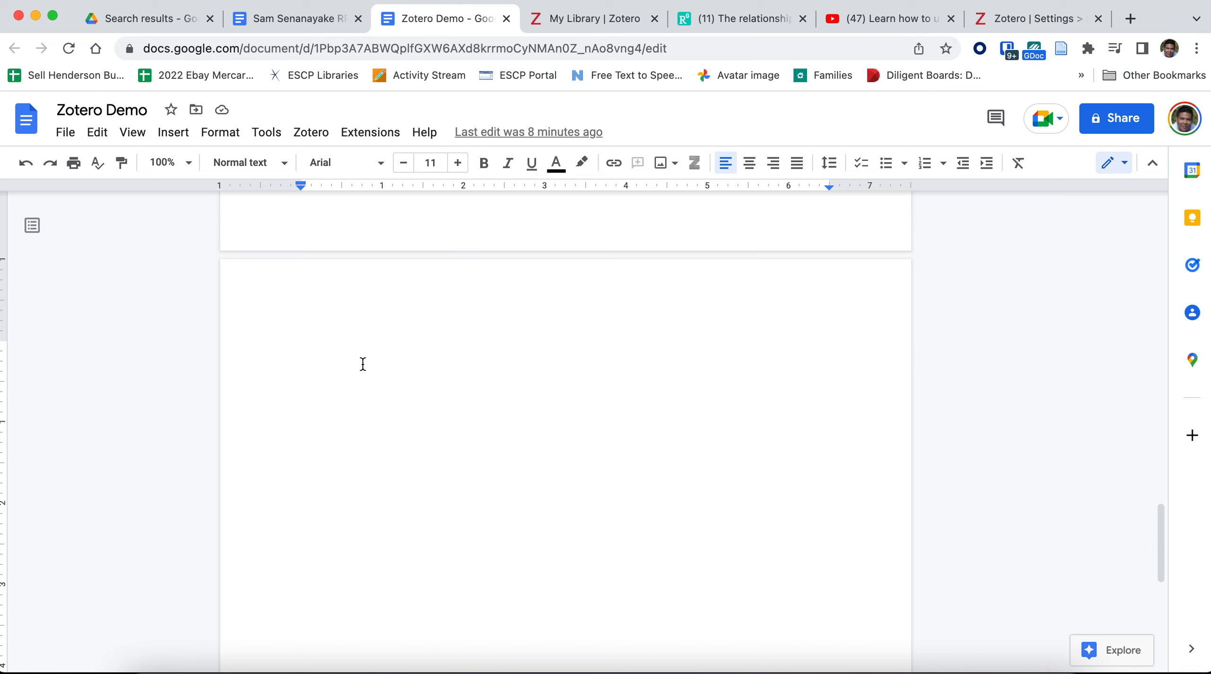
left_click(310, 132)
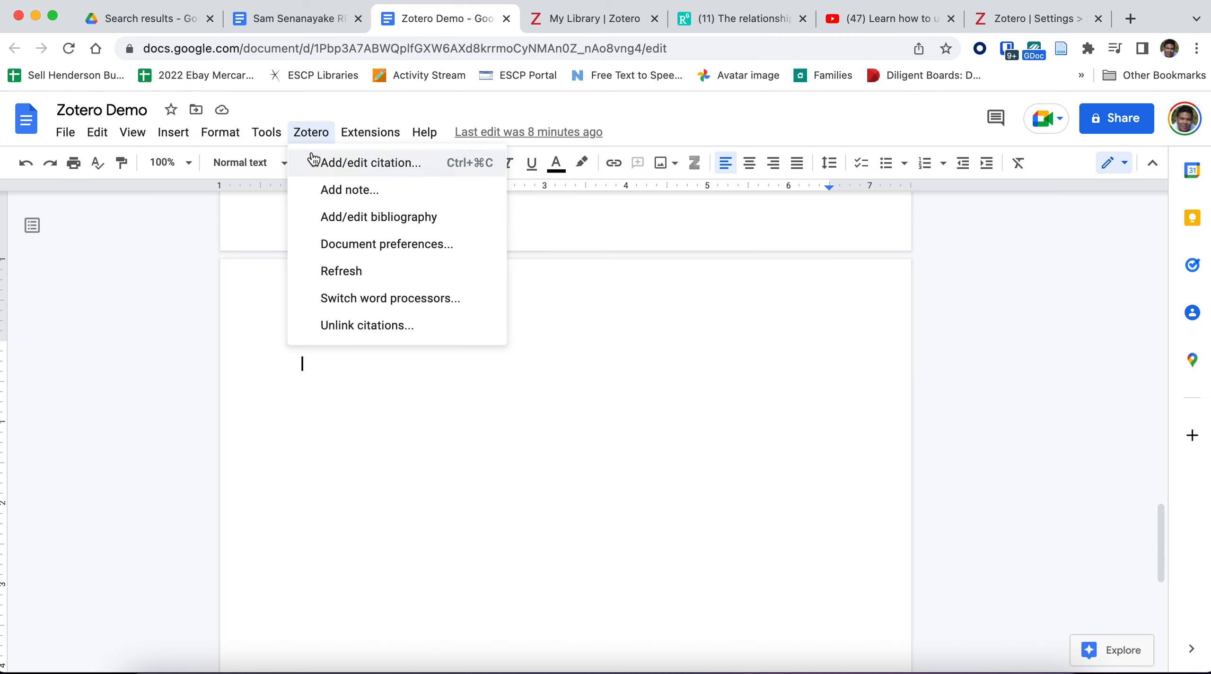
left_click(334, 218)
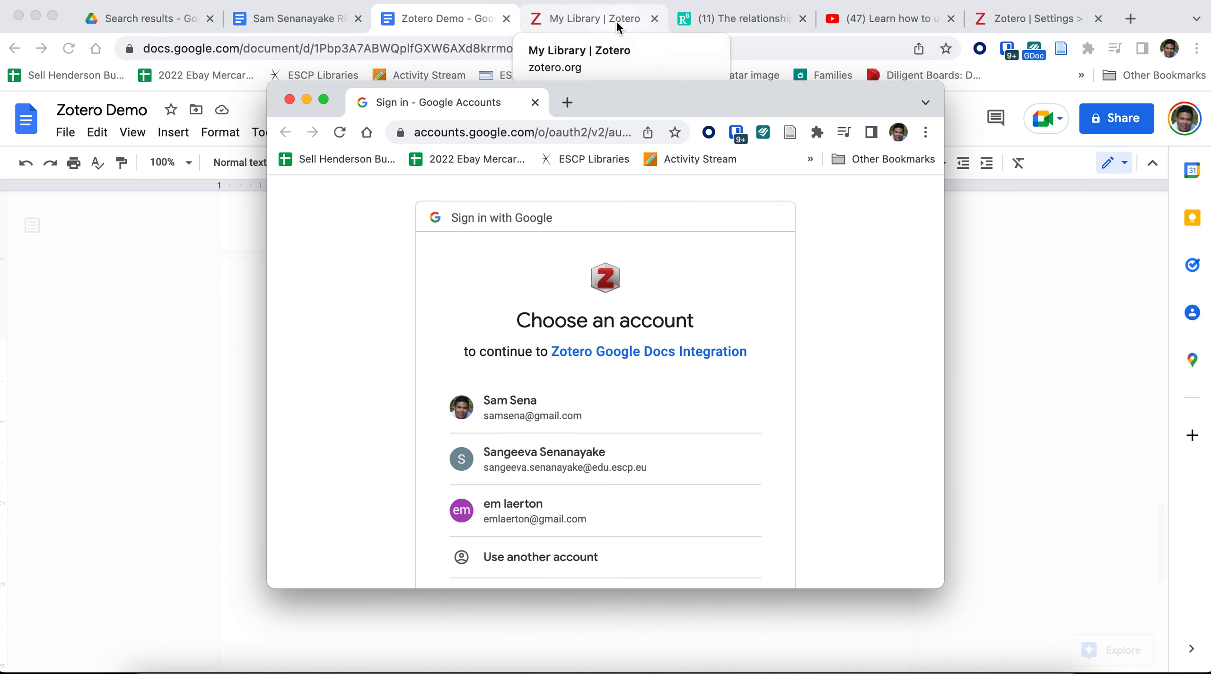
left_click(520, 417)
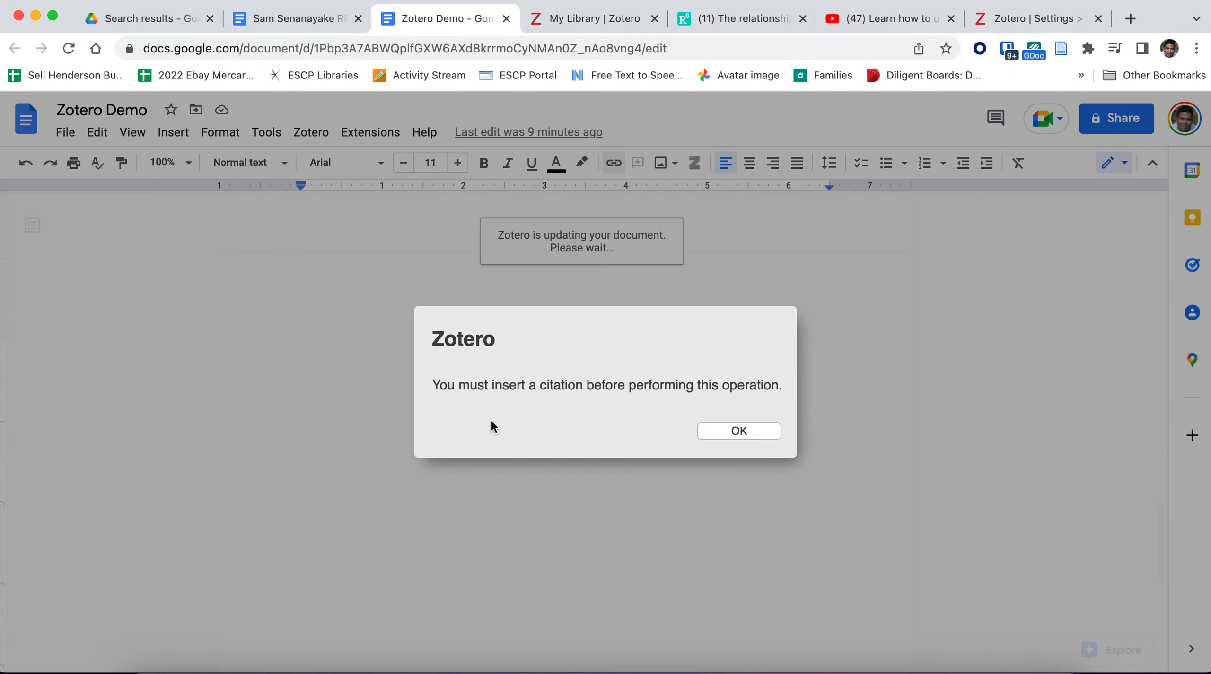
left_click(700, 430)
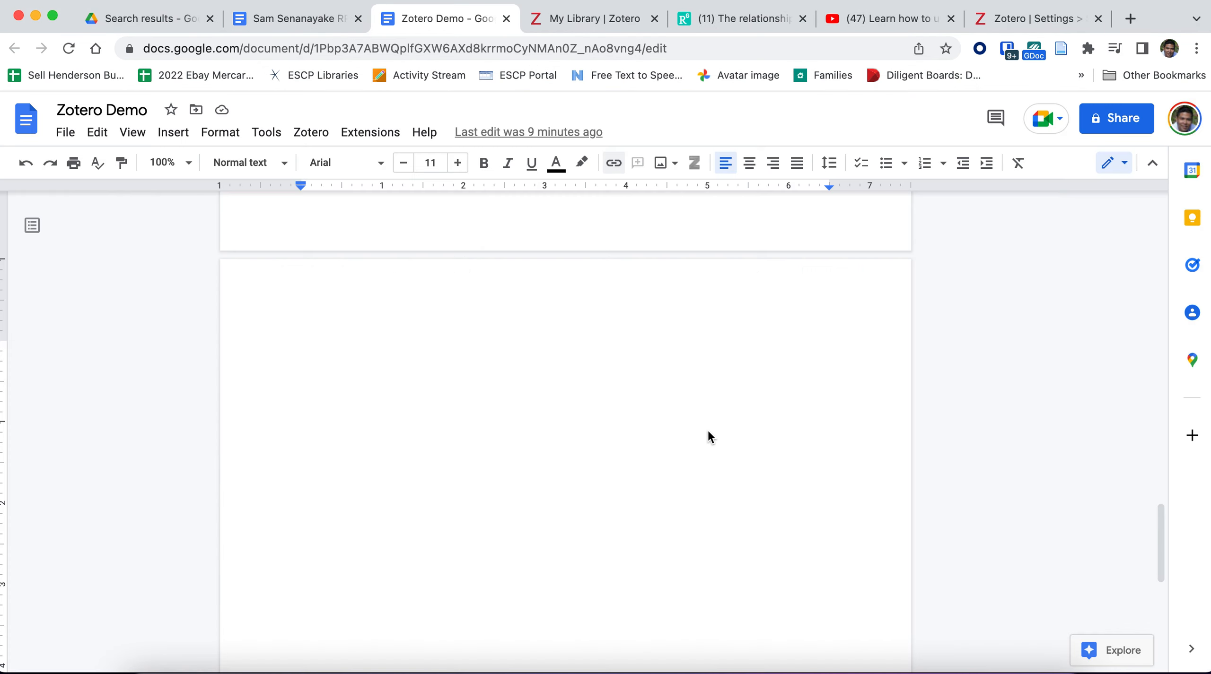
Step: Start a Zotero citation in the last paragraph, directly after "In subsequent sections of this paper,"
scroll(619, 450, "up", 10)
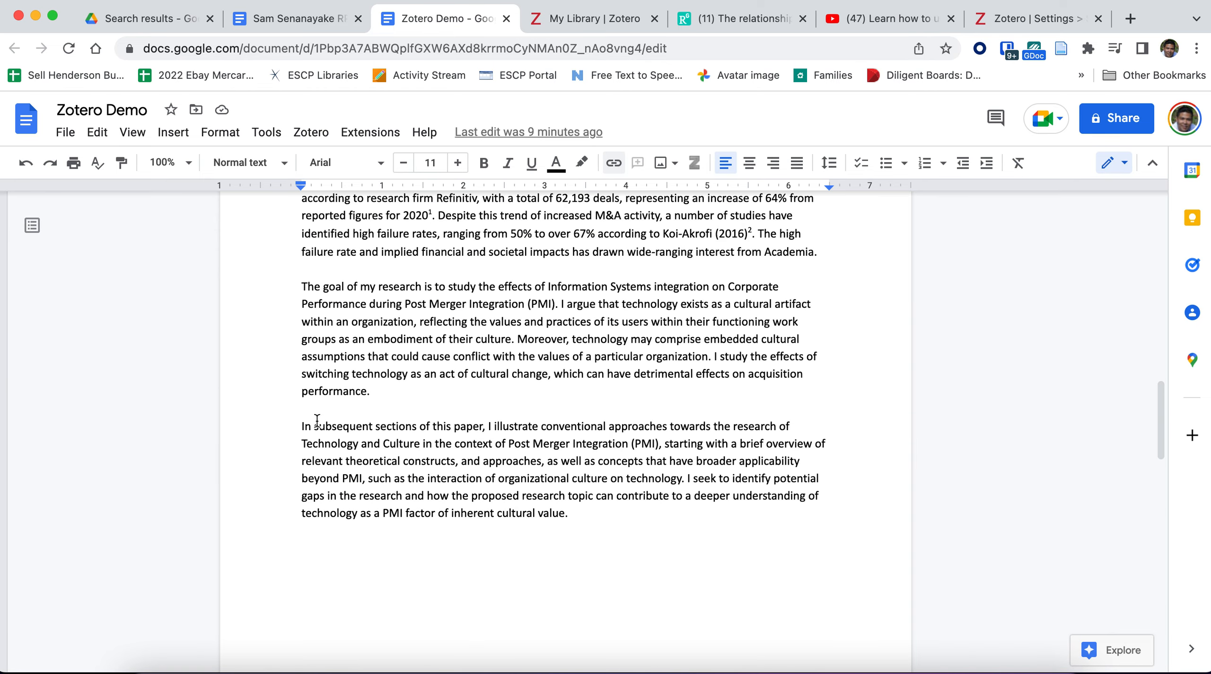
double_click(315, 423)
left_click(374, 427)
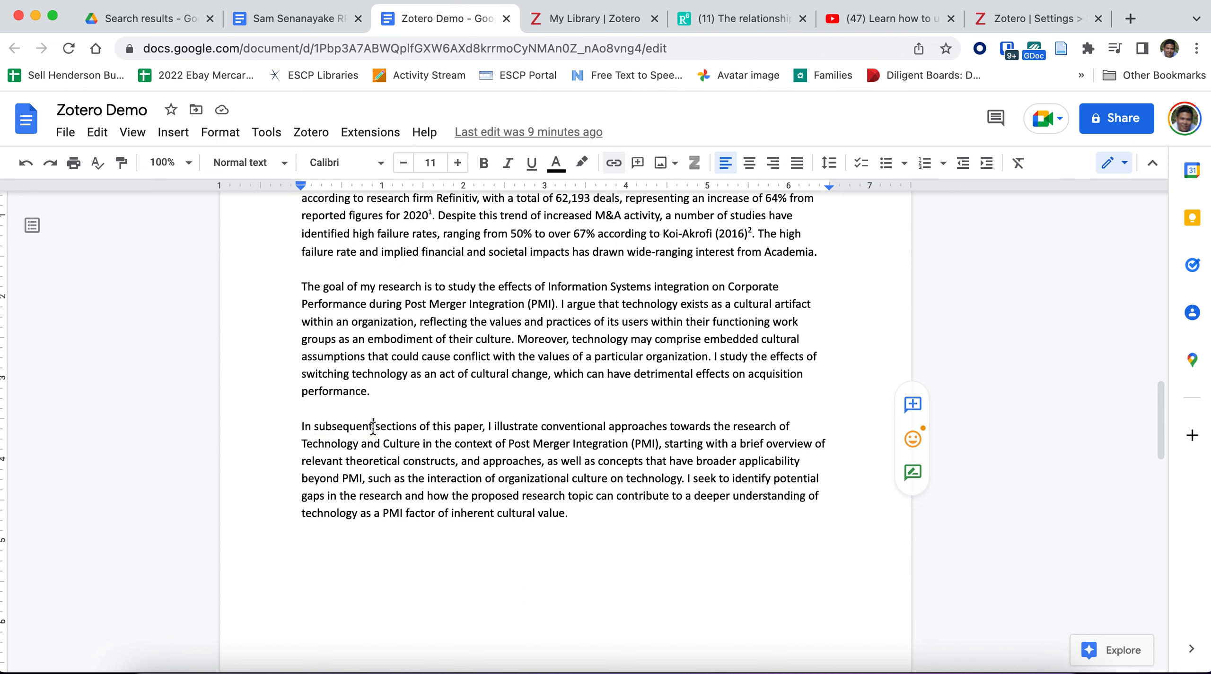
left_click(489, 427)
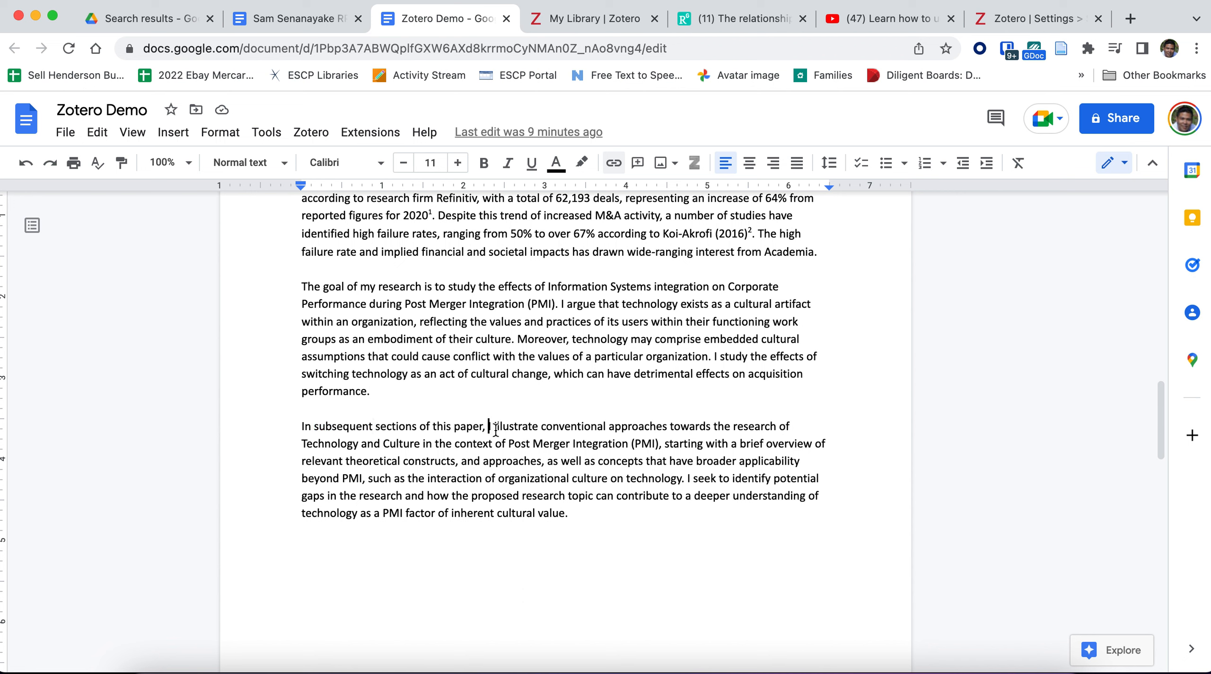
left_click(313, 133)
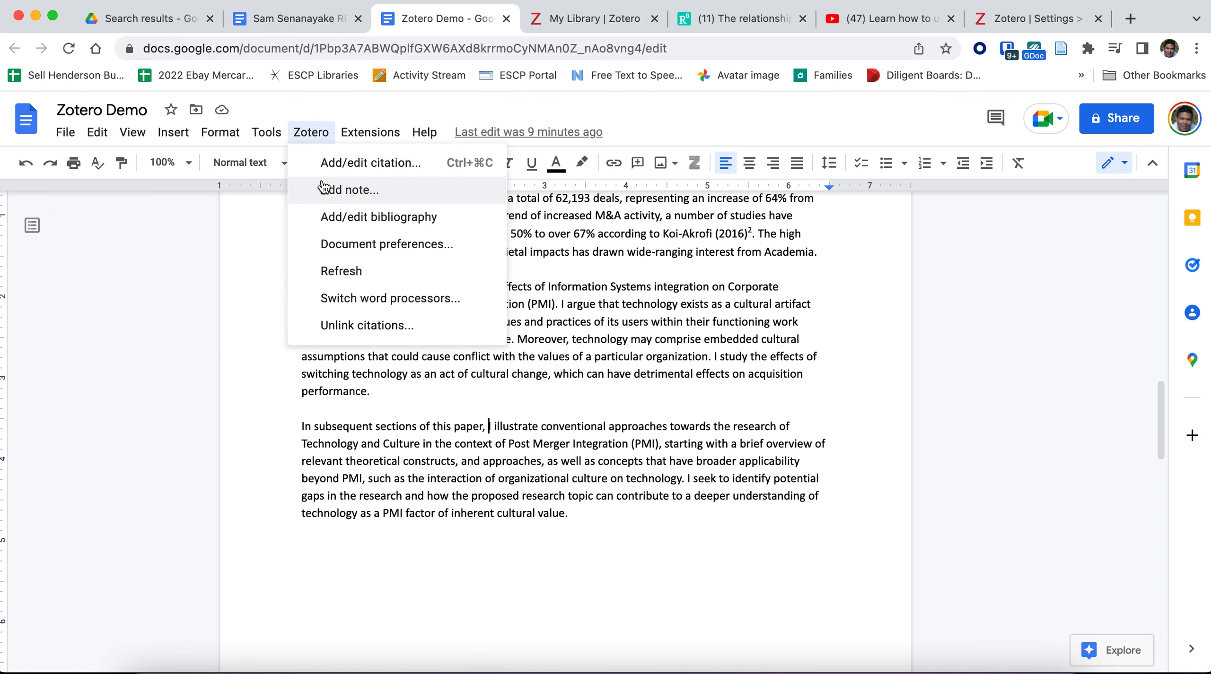
left_click(336, 164)
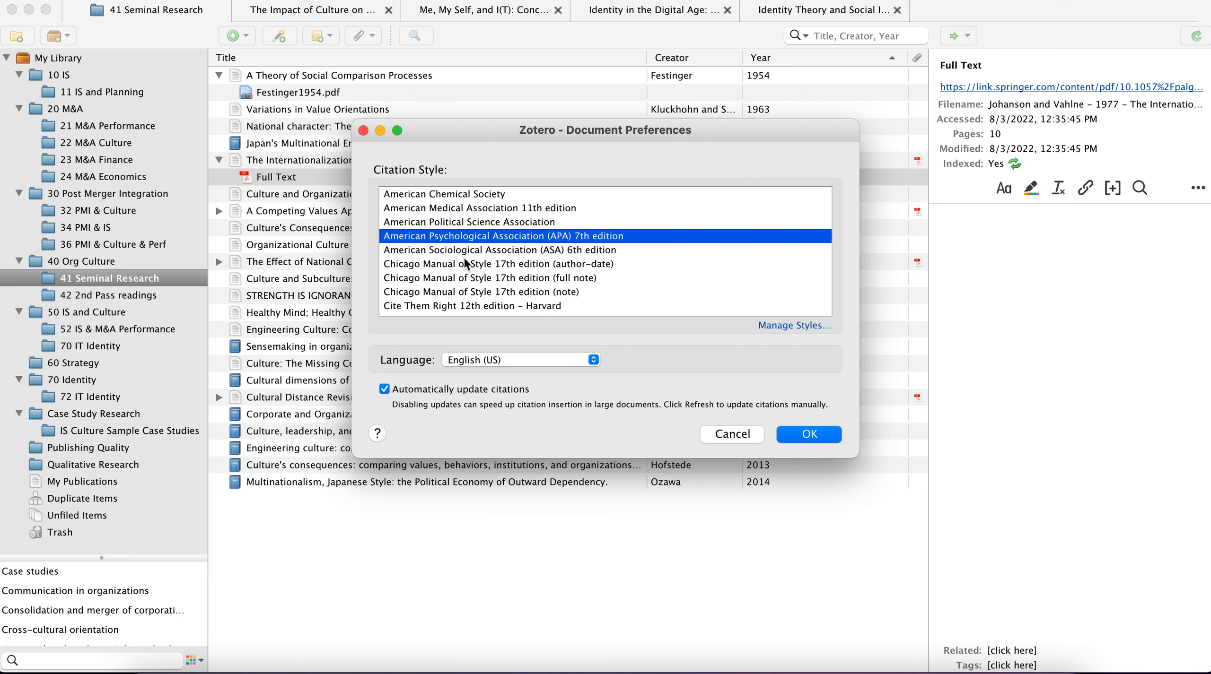
Step: Look through the available citation styles, including the Chicago 17th edition variants, and apply American Psychological Association (APA) 7th edition
scroll(490, 215, "down", 1)
scroll(491, 215, "up", 1)
scroll(483, 243, "down", 4)
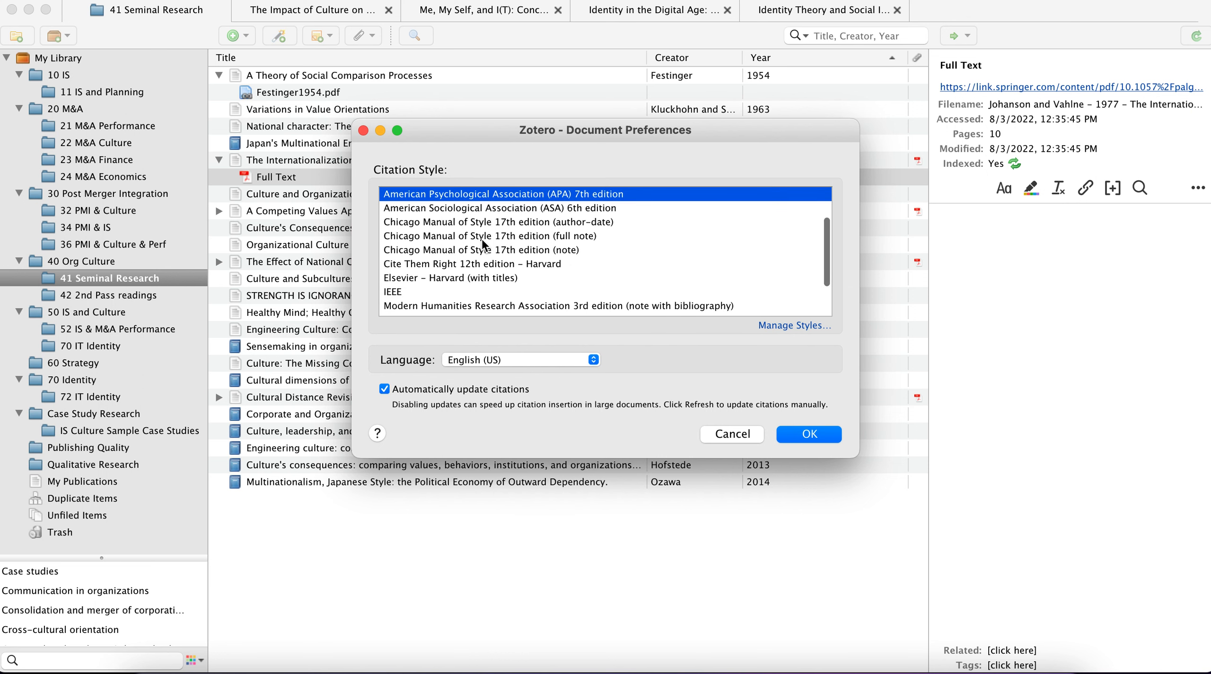
scroll(483, 243, "down", 2)
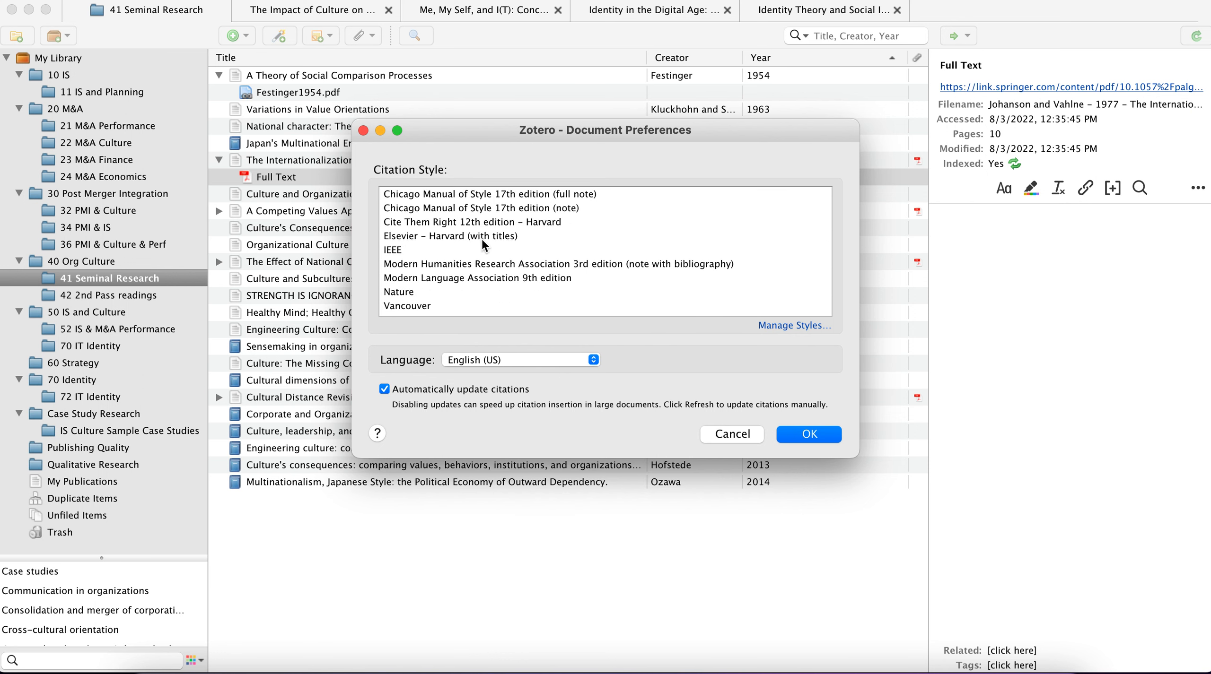
scroll(483, 243, "up", 6)
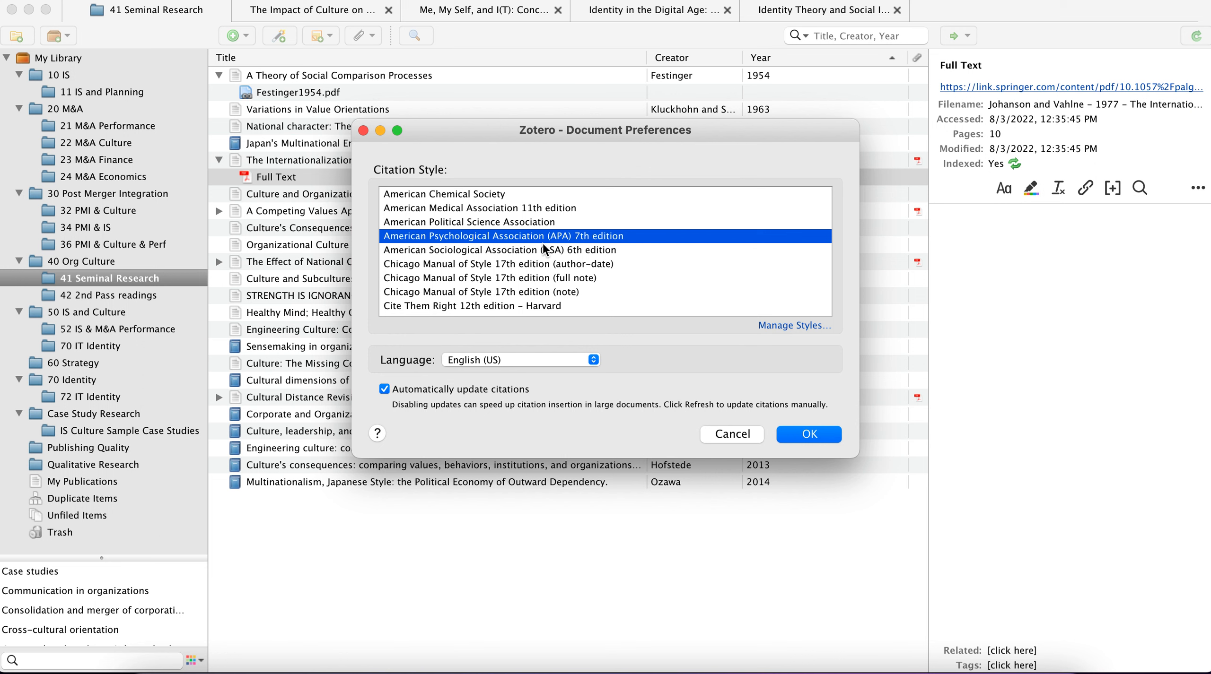
left_click(539, 263)
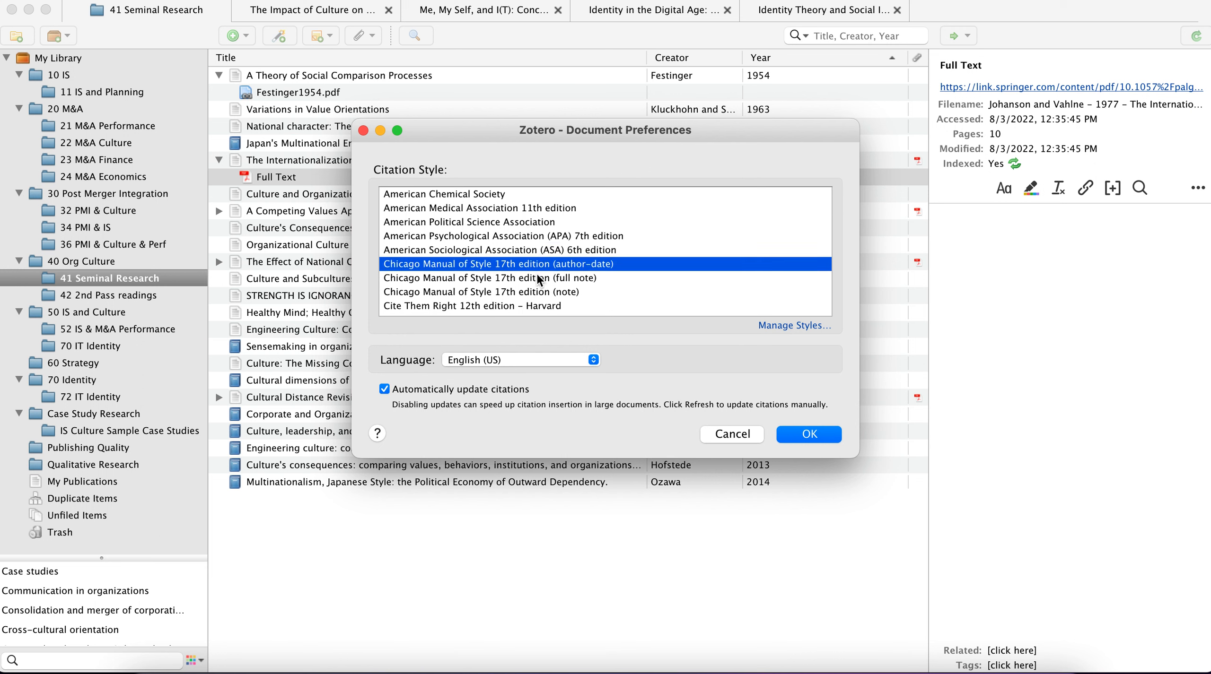
left_click(537, 278)
left_click(534, 292)
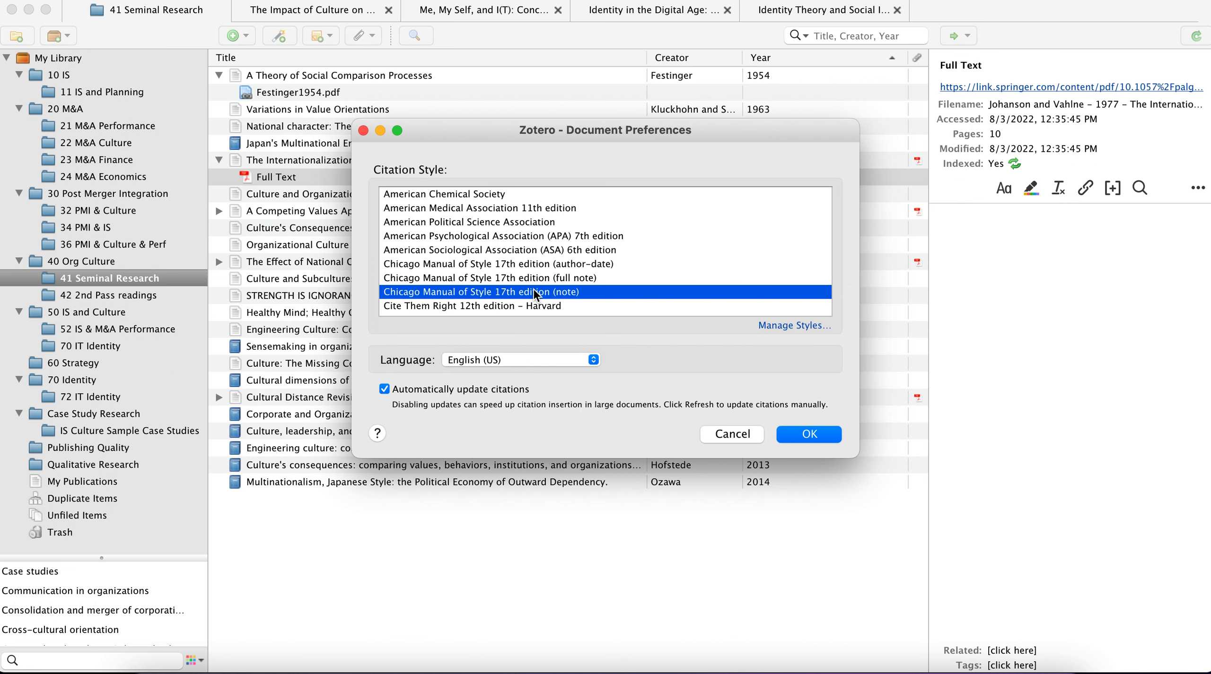
left_click(558, 236)
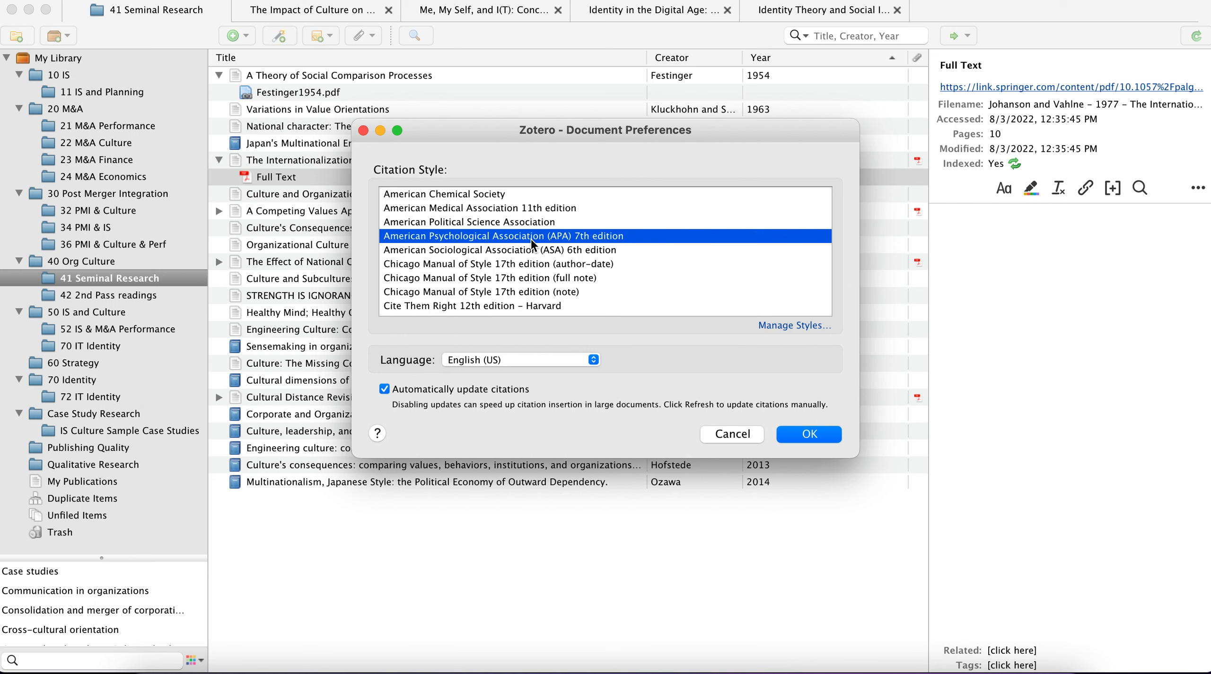
left_click(528, 264)
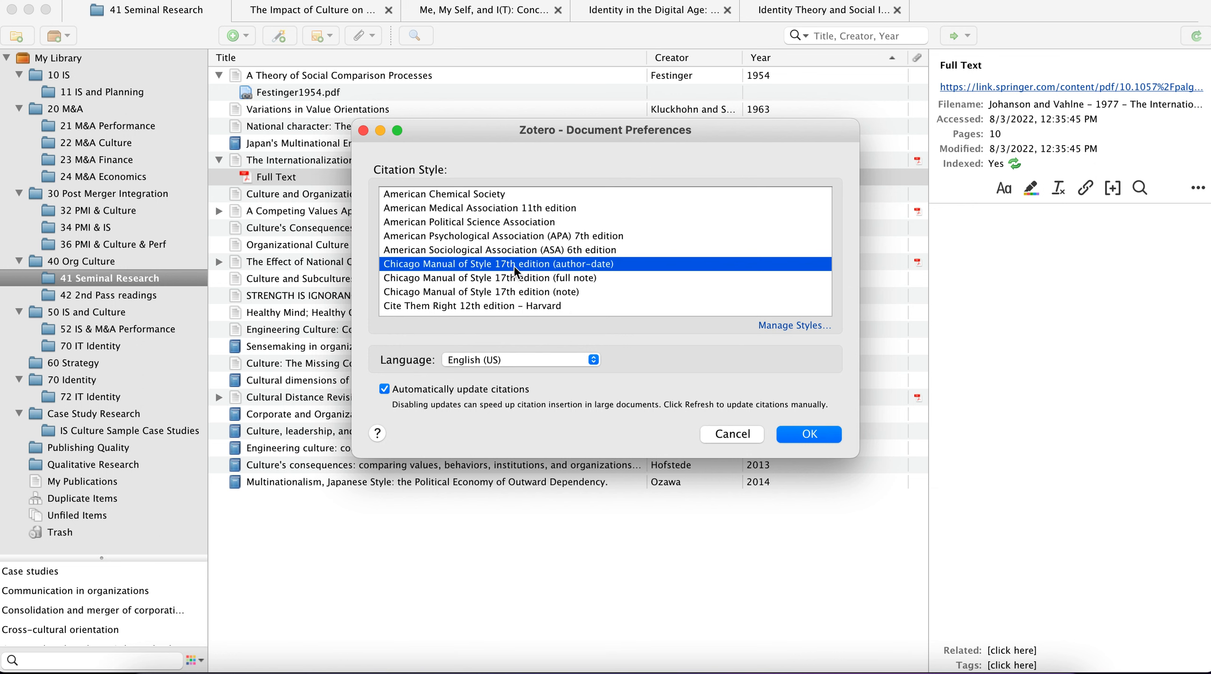
left_click(551, 236)
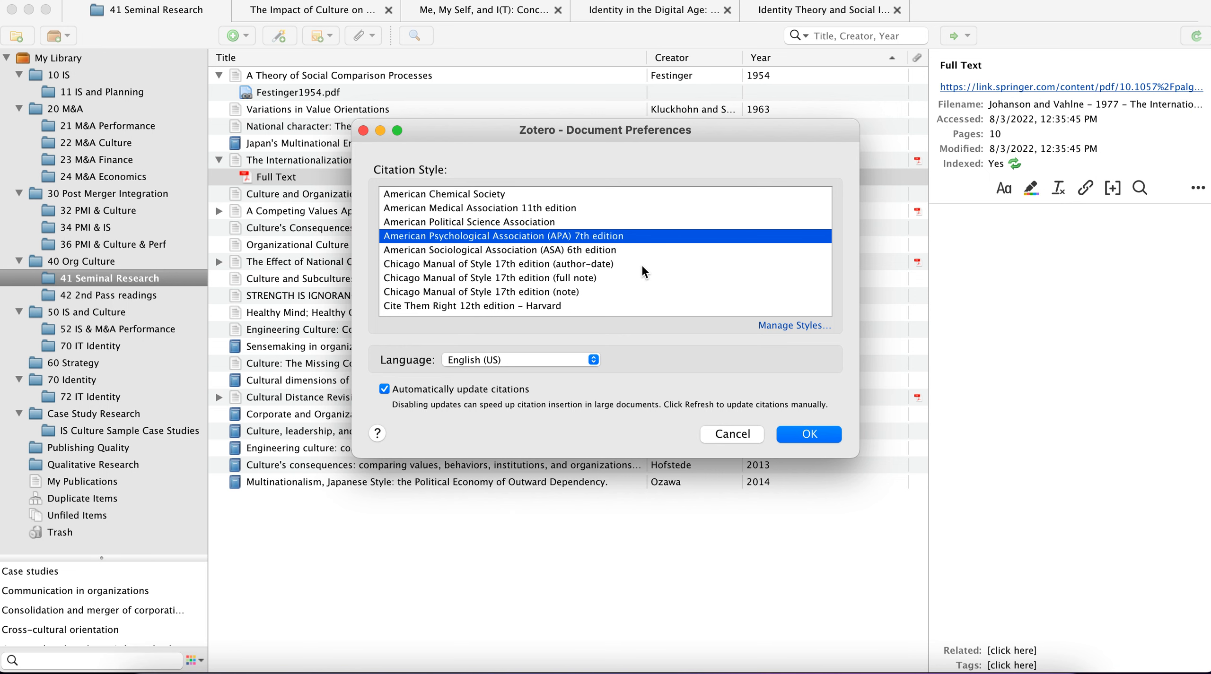
left_click(809, 435)
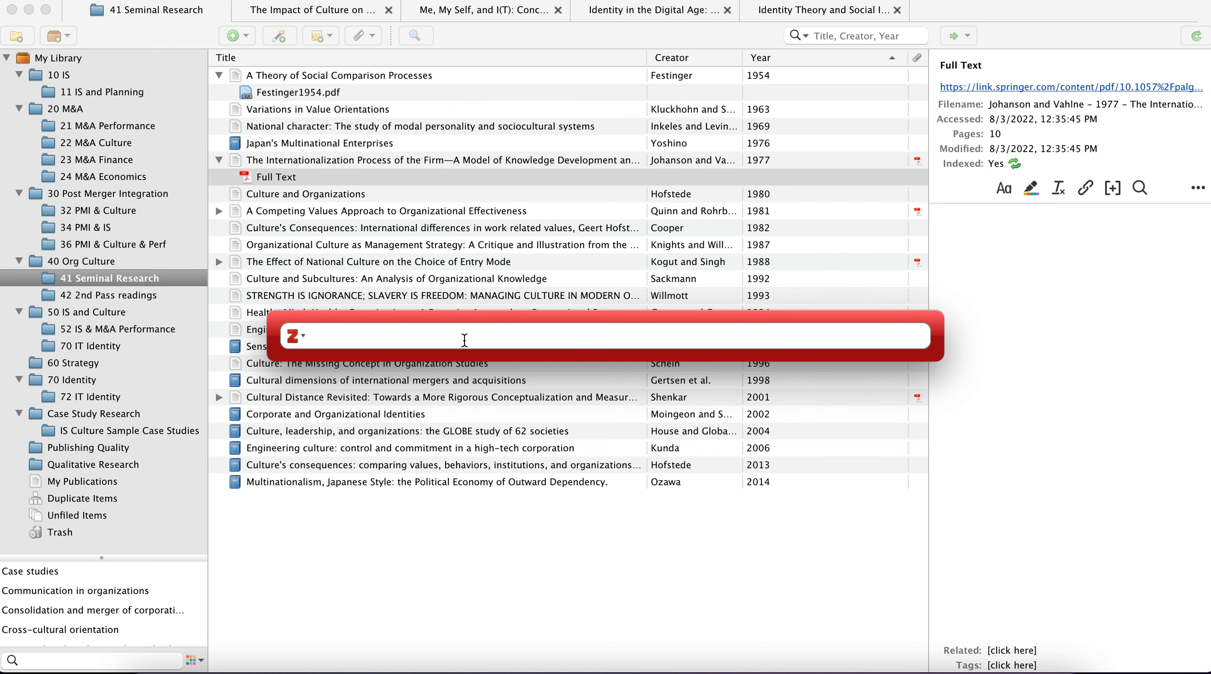
Step: Find the source with "gou" and insert the 2005 article "Facilitating Acquisition Integration Through Deep-Level Cultural Learning Interventions" as the citation
type("go")
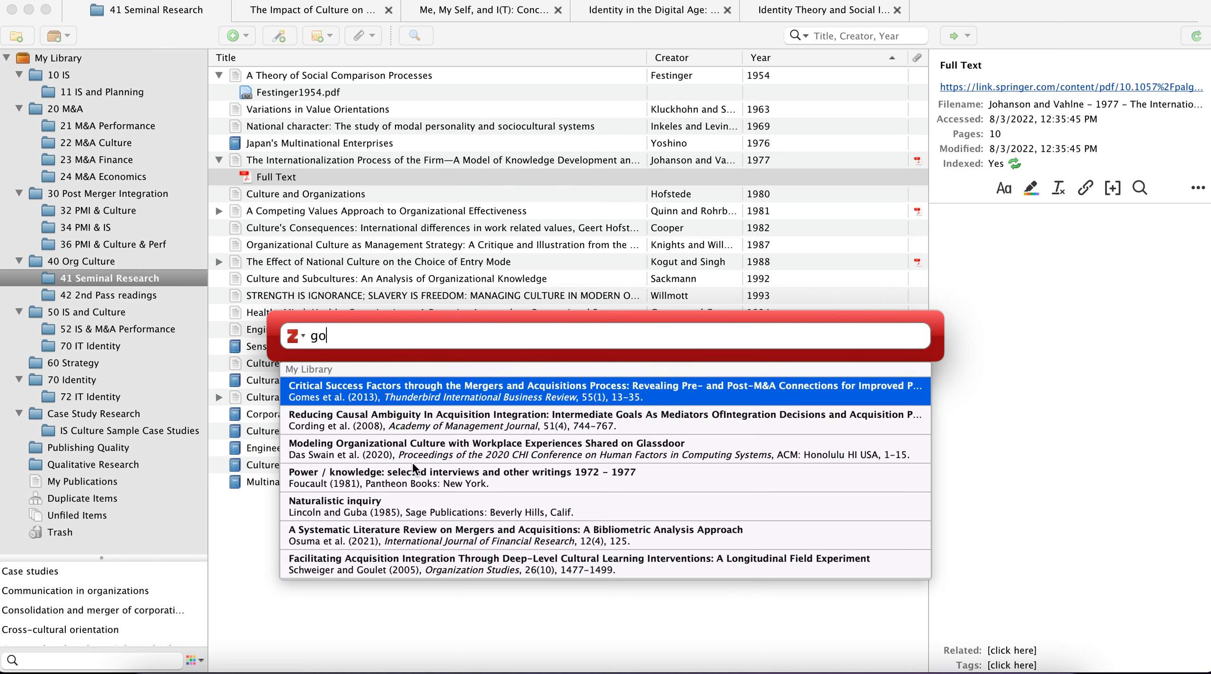
scroll(412, 468, "down", 5)
scroll(413, 468, "up", 1)
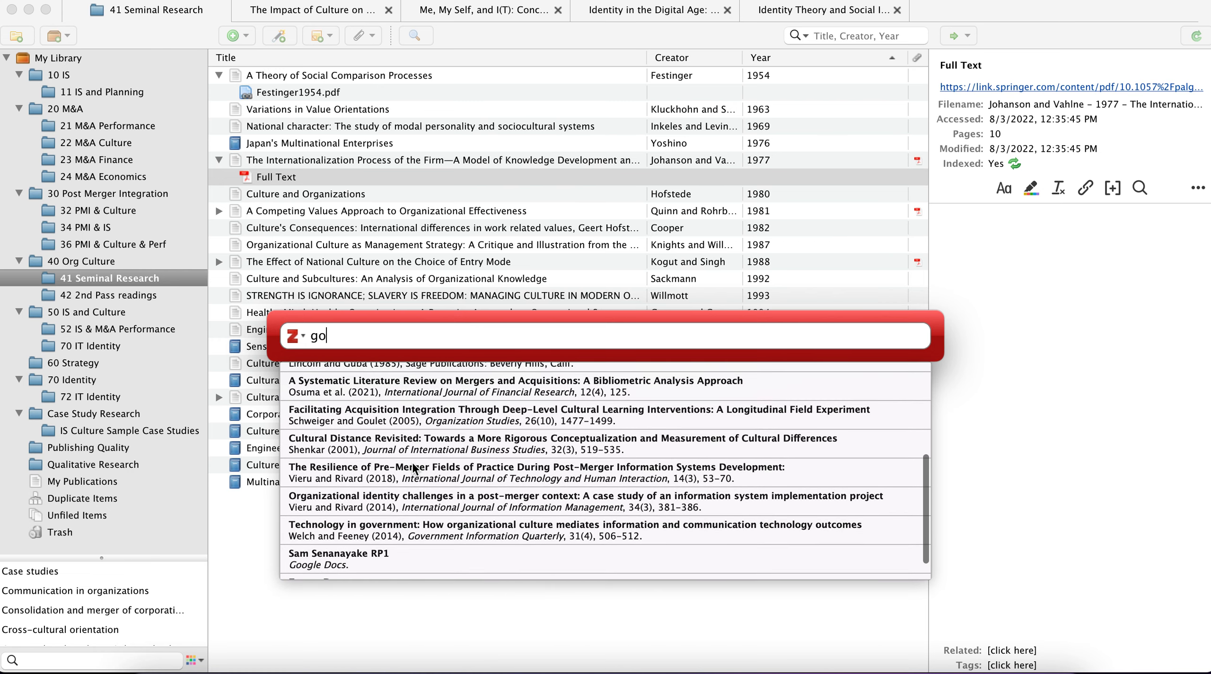
type("u")
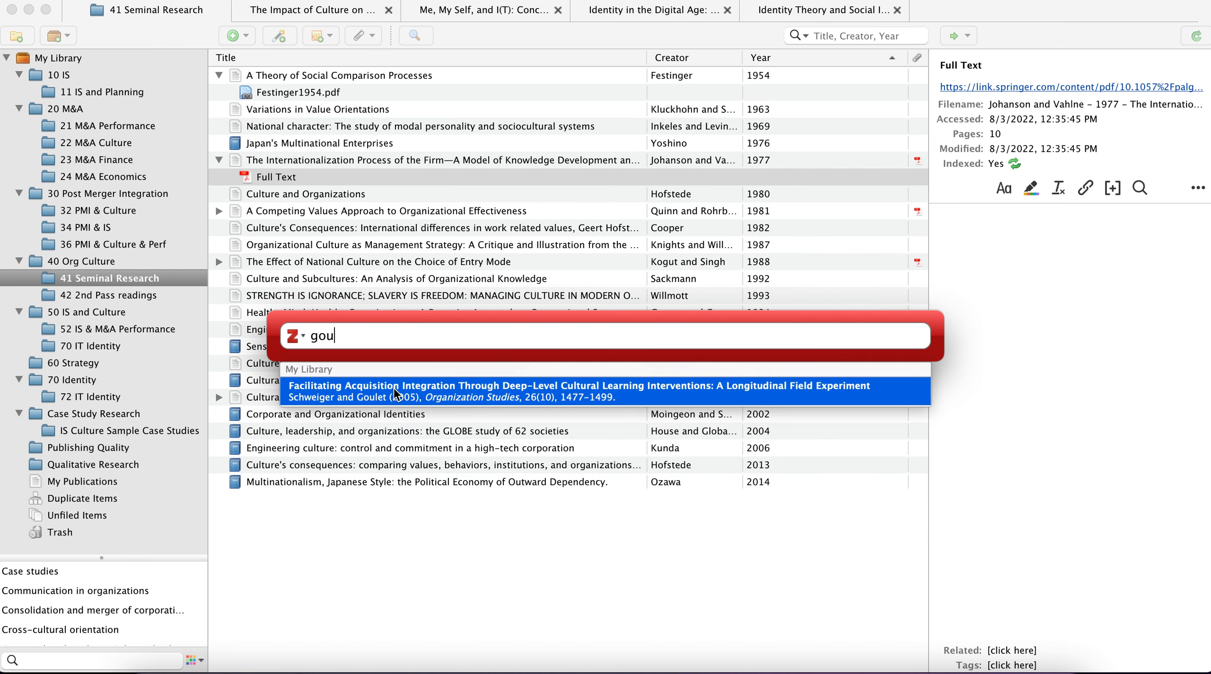
left_click(399, 399)
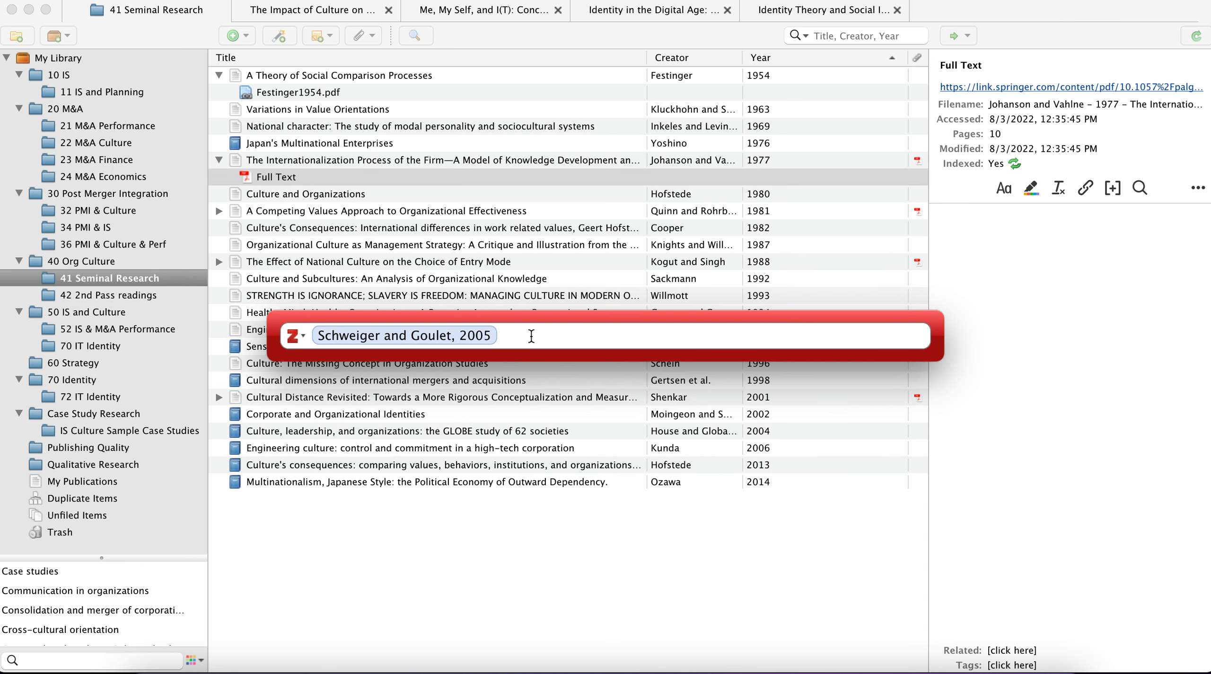
key("Return")
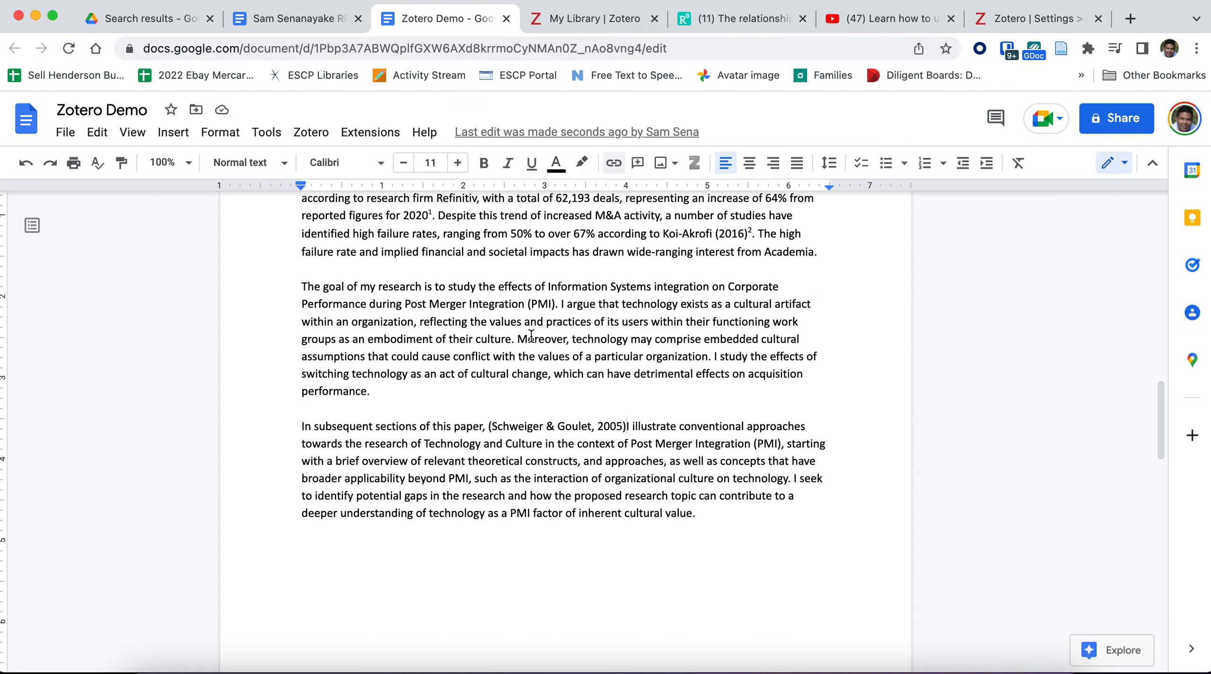
Step: Inspect the inserted 2005 citation and add a space between it and "I illustrate"
left_click(490, 425)
left_click_drag(490, 425, 625, 425)
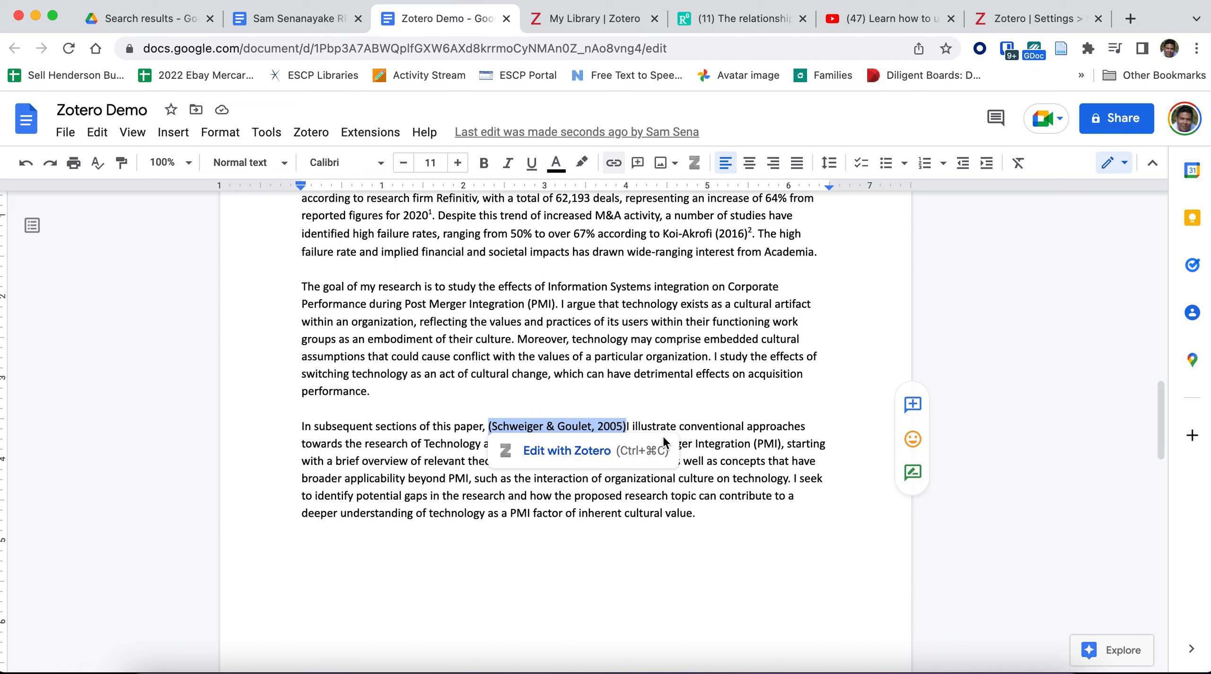
left_click(685, 426)
left_click(627, 426)
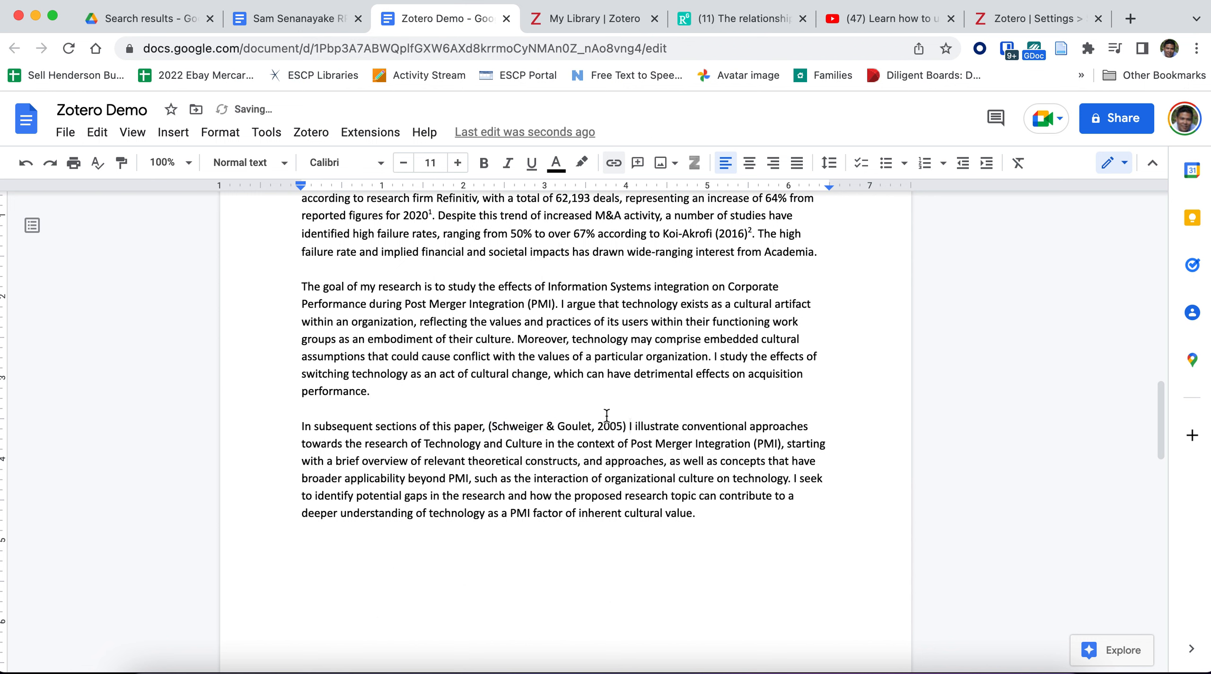
Step: Start a second Zotero citation at the end of the last paragraph and add the 2013 book "Culture's consequences" to it
scroll(610, 429, "down", 1)
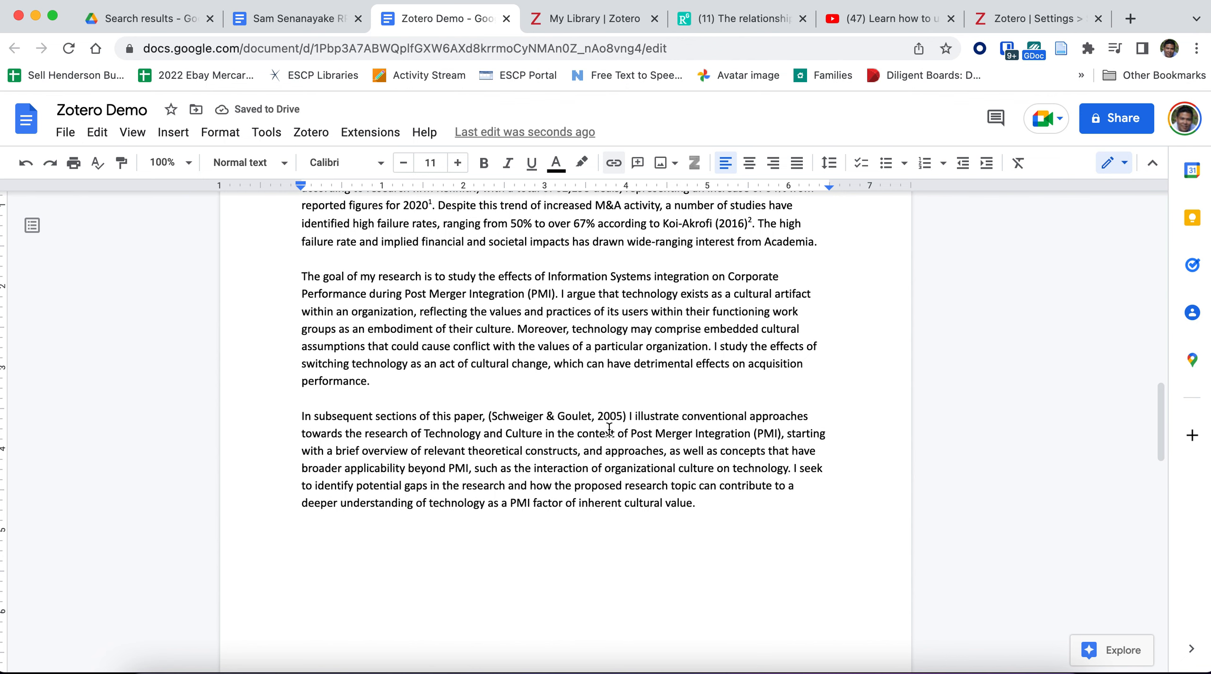
scroll(528, 407, "up", 4)
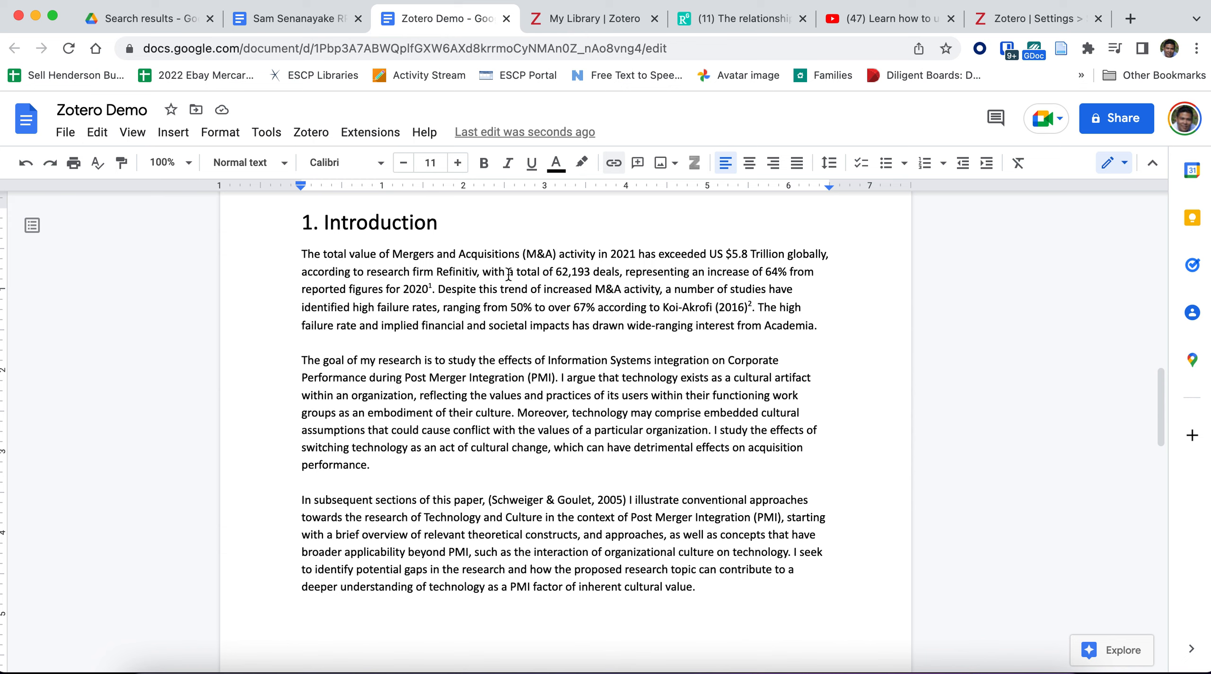
scroll(517, 397, "down", 4)
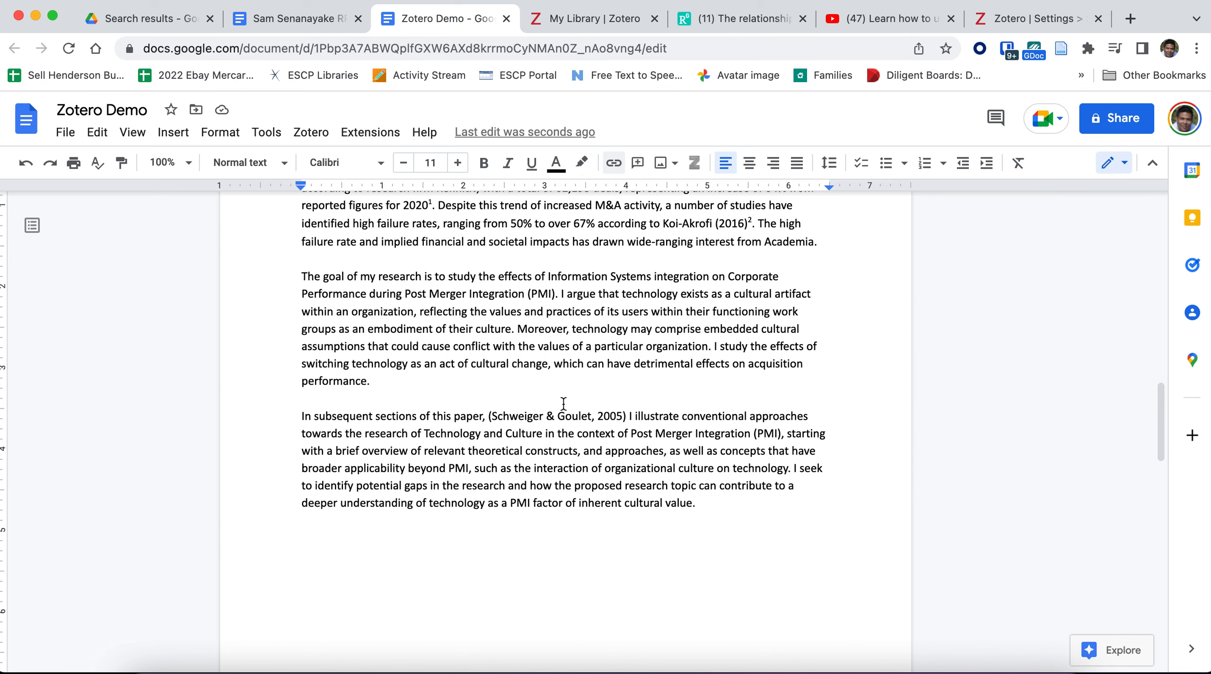
scroll(522, 478, "down", 4)
scroll(522, 479, "down", 15)
scroll(522, 479, "up", 6)
double_click(713, 346)
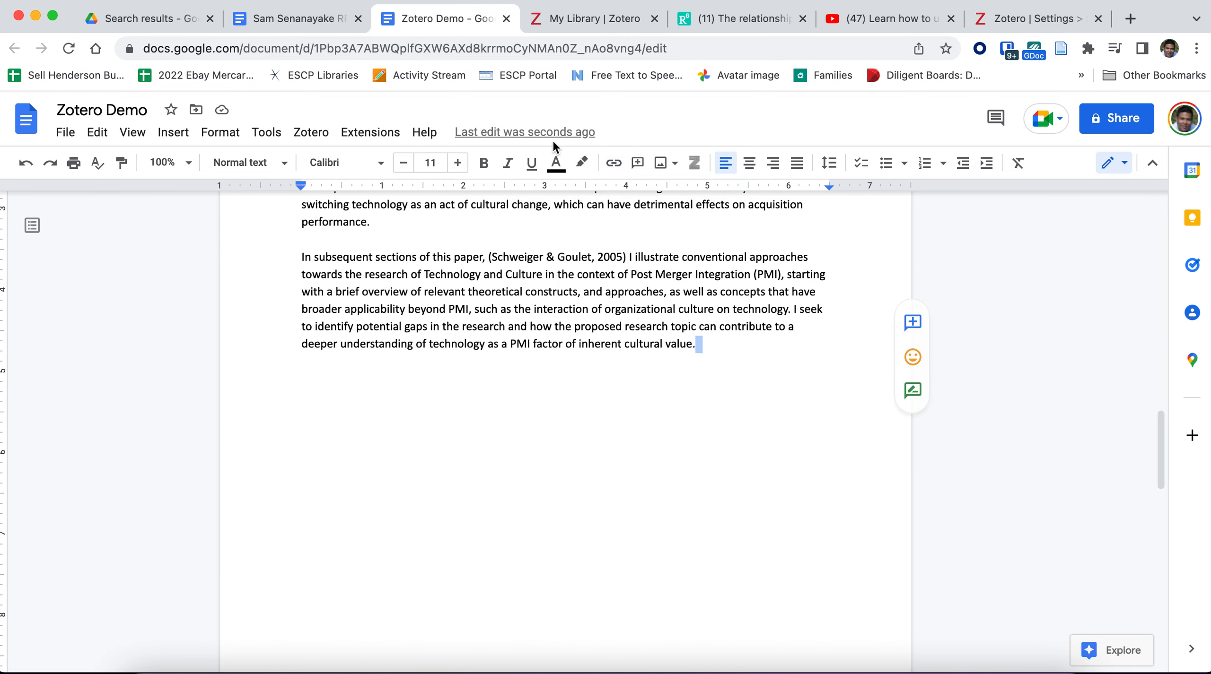
left_click(311, 132)
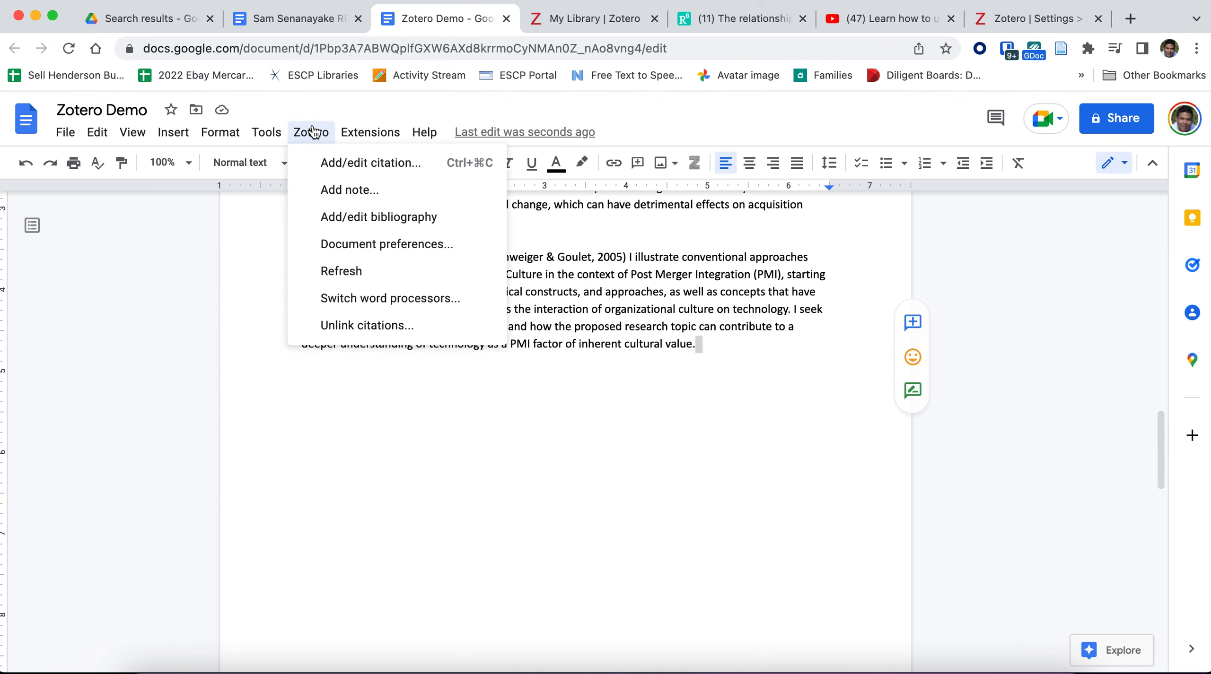
left_click(482, 170)
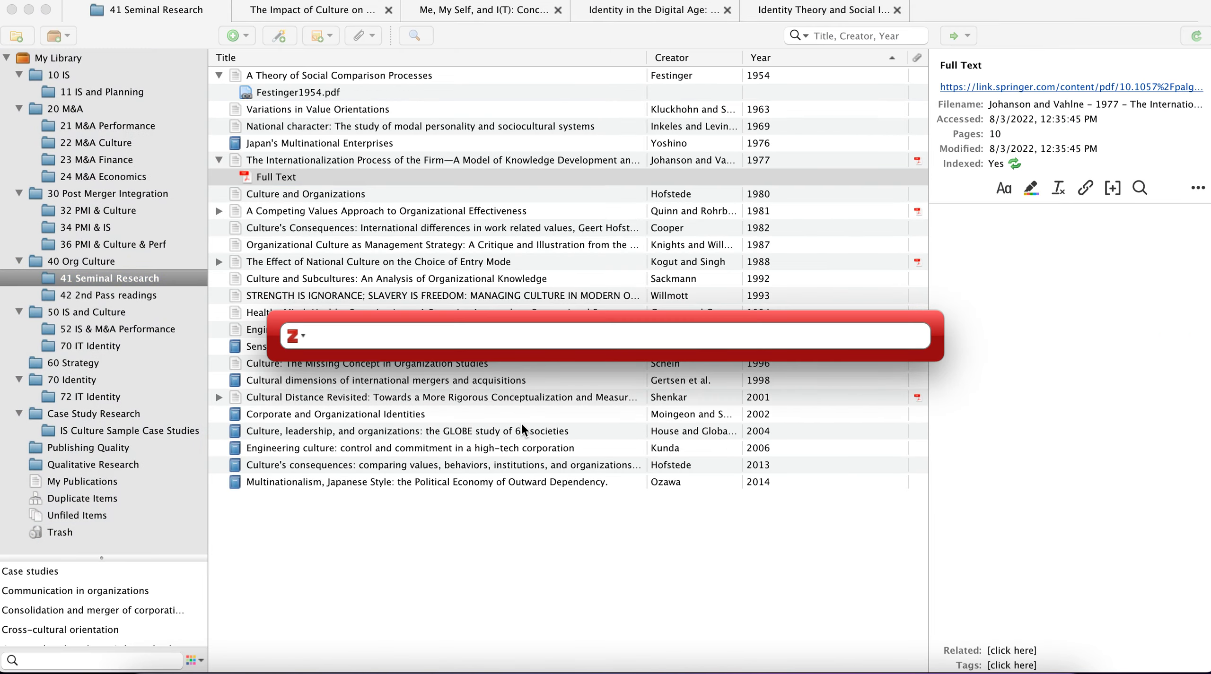
type("hoef")
key("BackSpace")
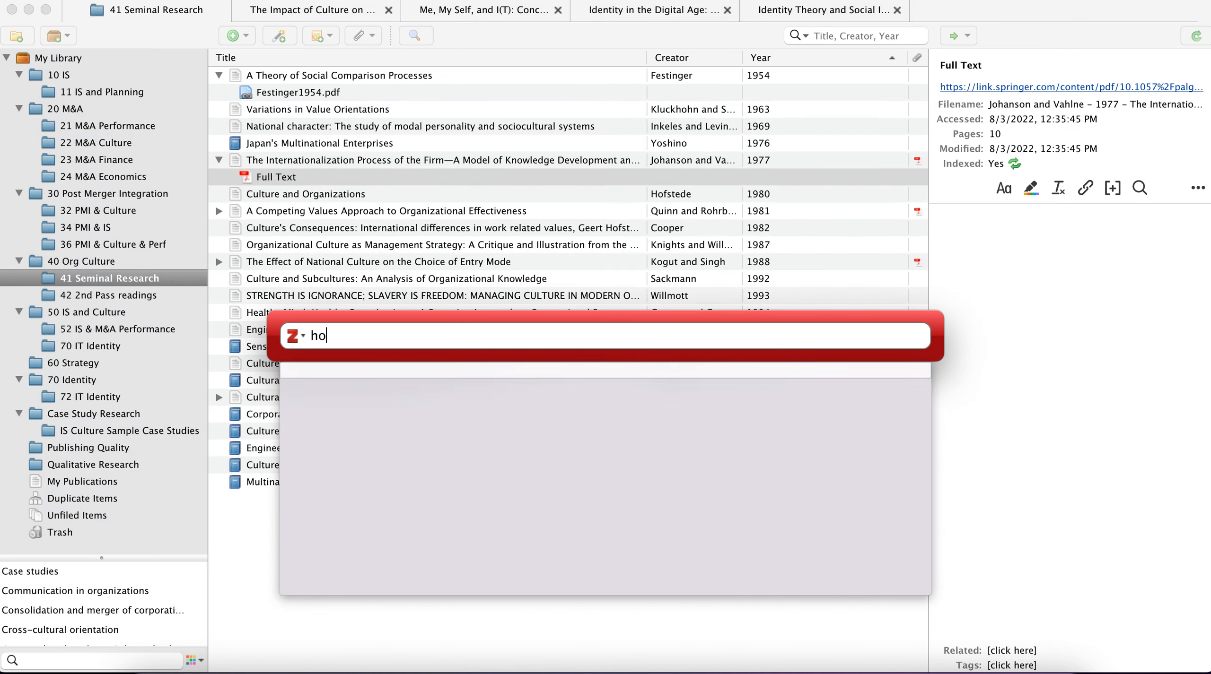
left_click(411, 402)
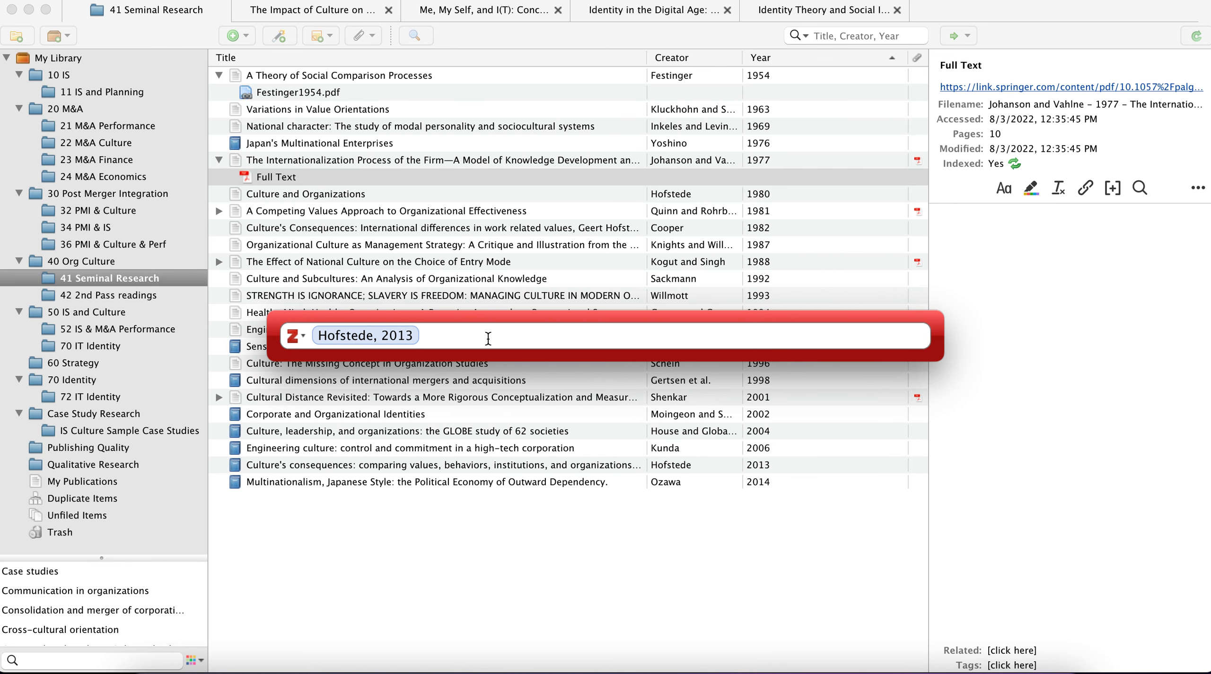
Step: Search for "rog", add the 2016 review of "Case Study Research Design and Methods" to the same citation, and insert it
type("rog")
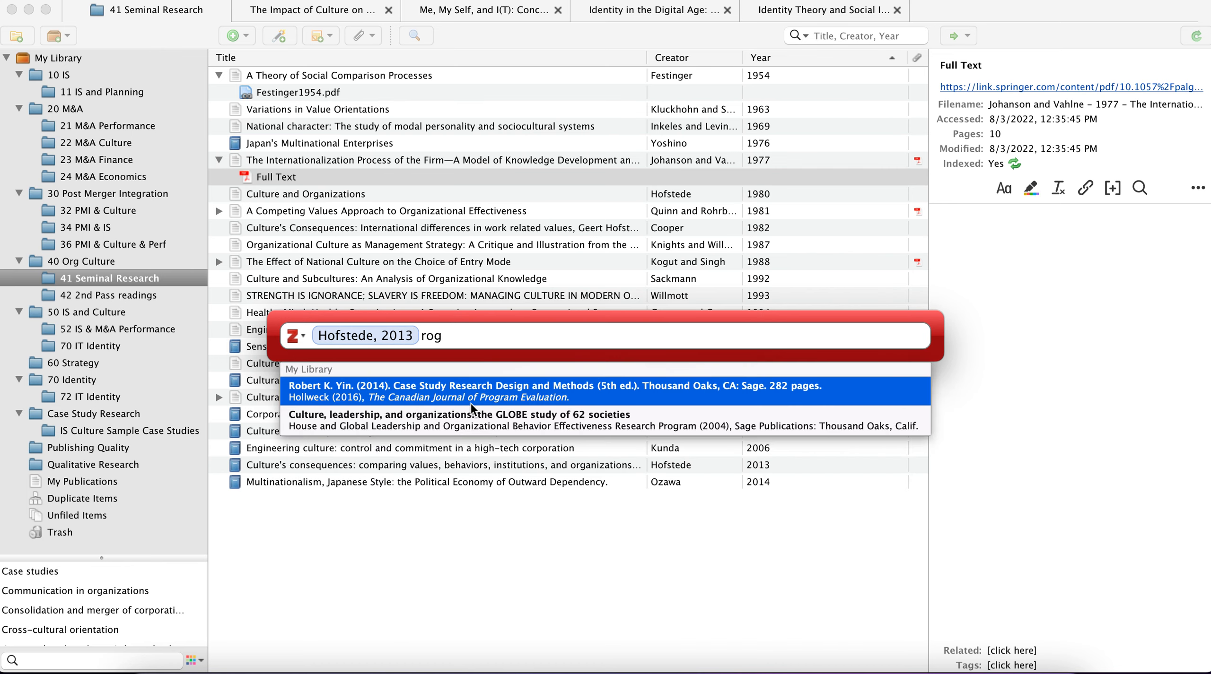
left_click(471, 402)
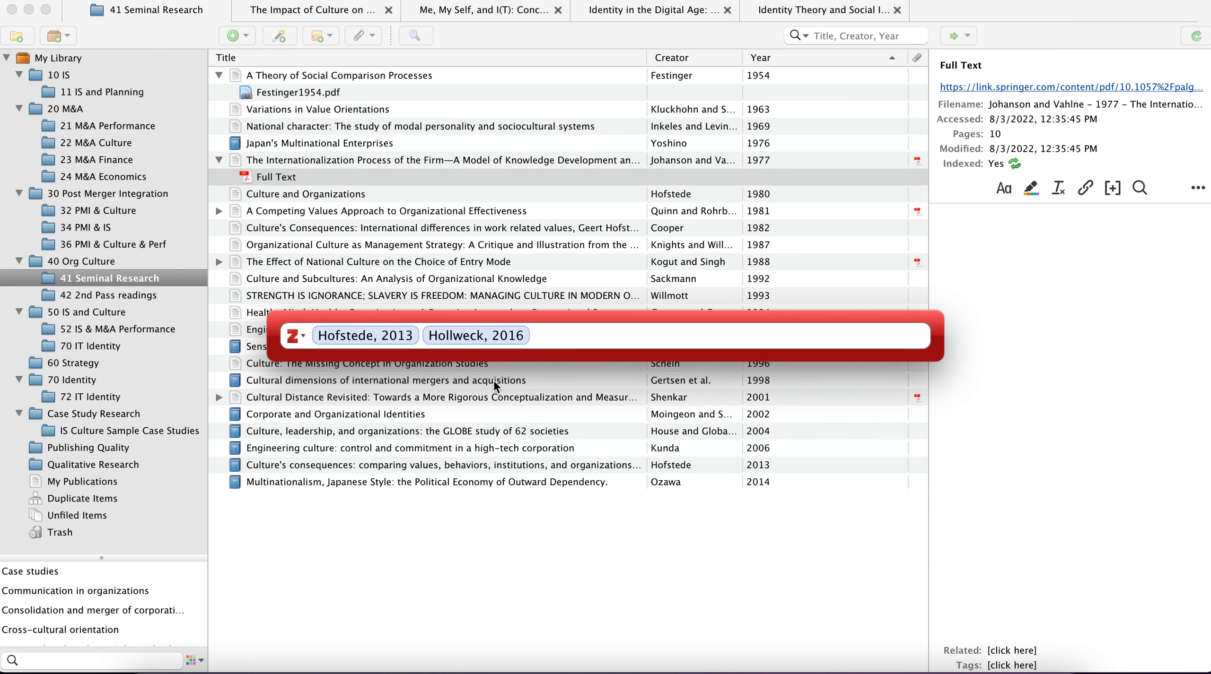
key("Return")
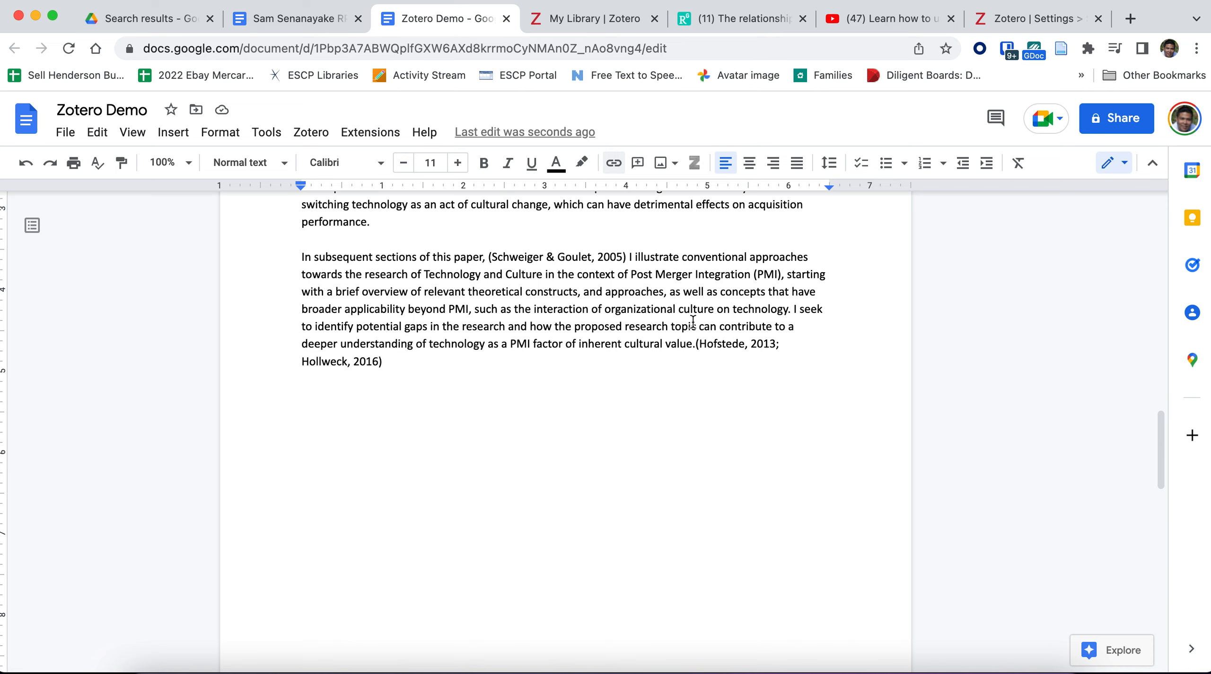
Step: Insert the Zotero bibliography on the blank page following the document's last paragraph
scroll(571, 373, "down", 10)
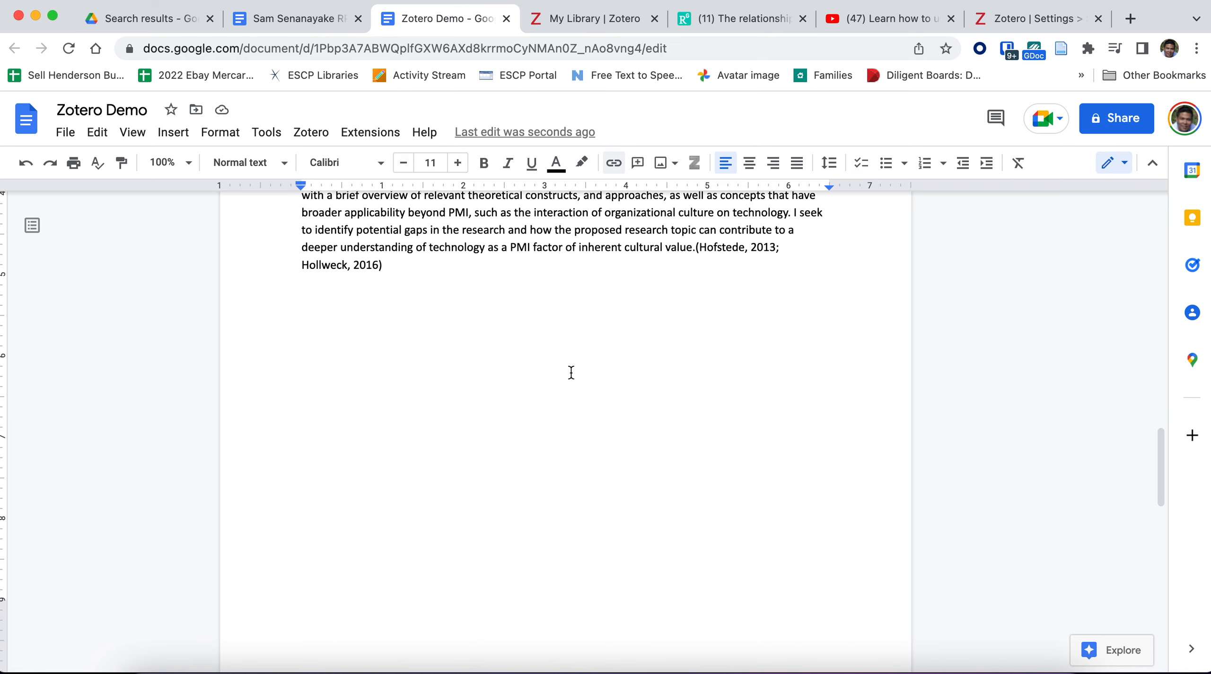
scroll(571, 373, "up", 2)
left_click(512, 424)
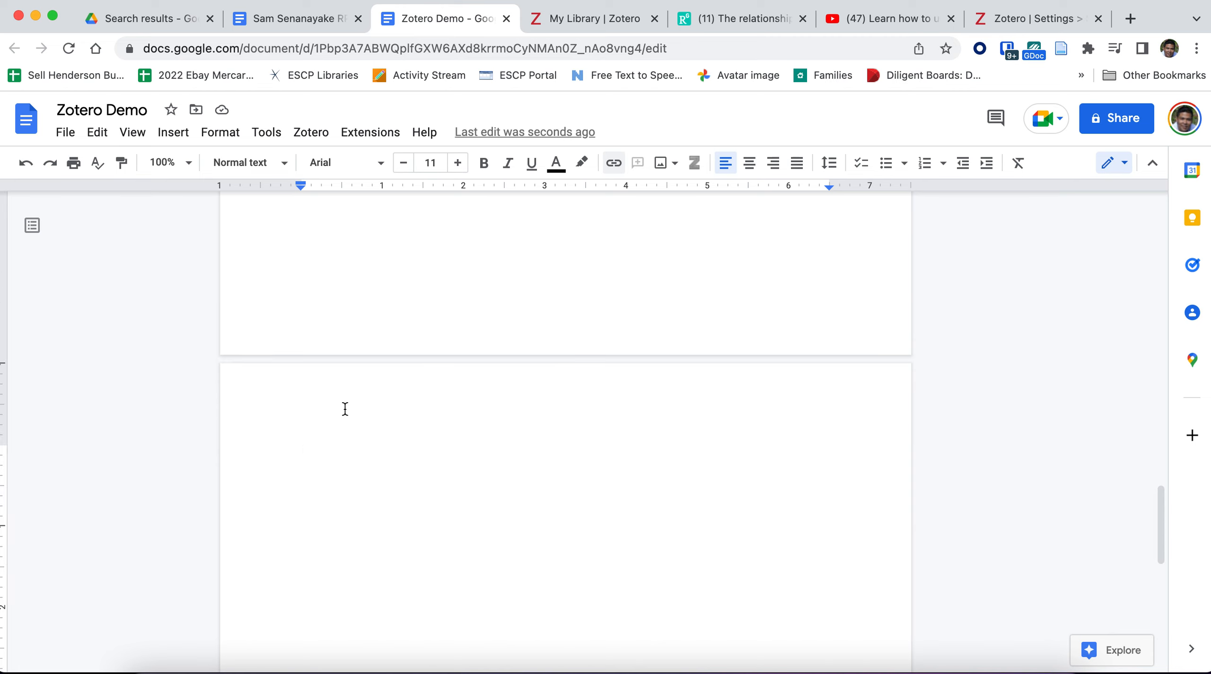
left_click(314, 133)
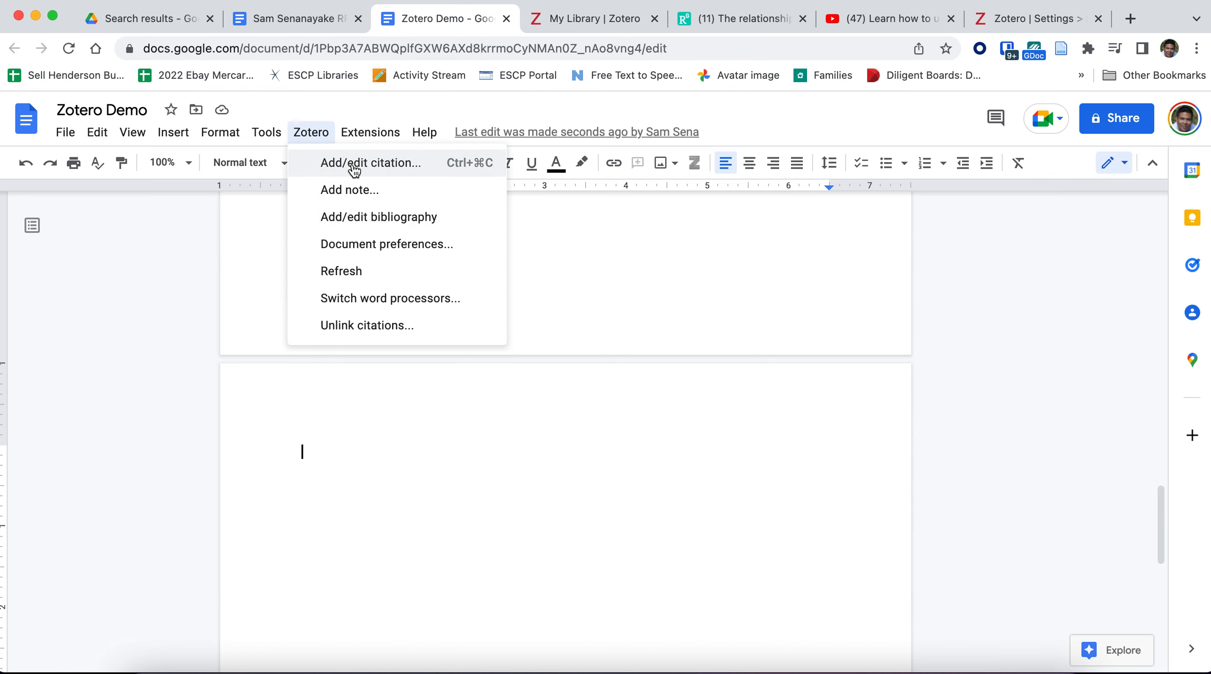
left_click(368, 219)
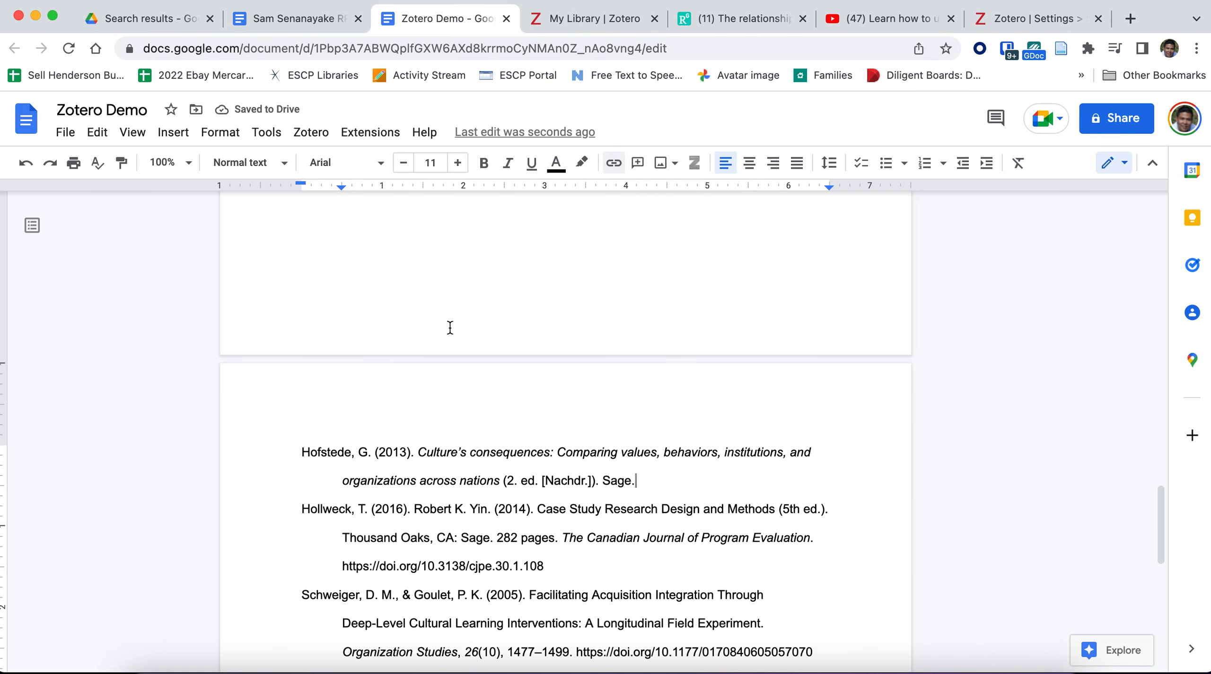
Step: Add a line reading "References" directly above the first bibliography entry
scroll(443, 363, "up", 1)
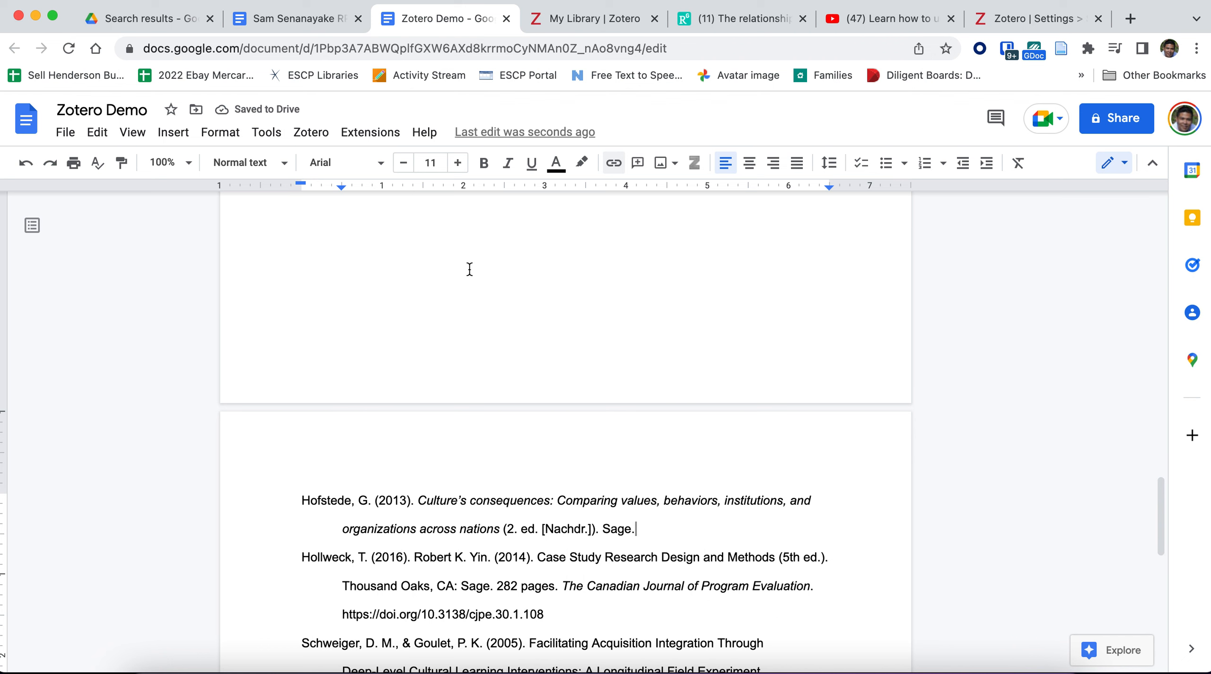
scroll(461, 317, "down", 3)
left_click(296, 337)
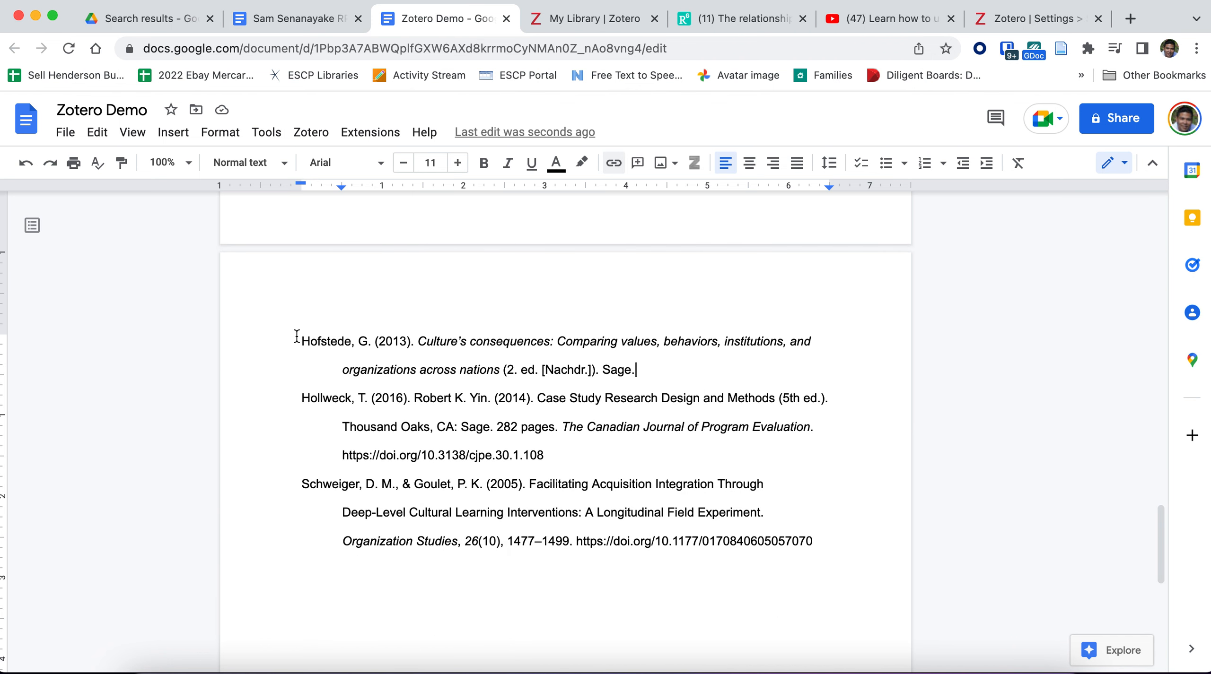
key("Return")
type("References")
Step: Apply the Heading 2 style to the "References" line above the bibliography
double_click(297, 336)
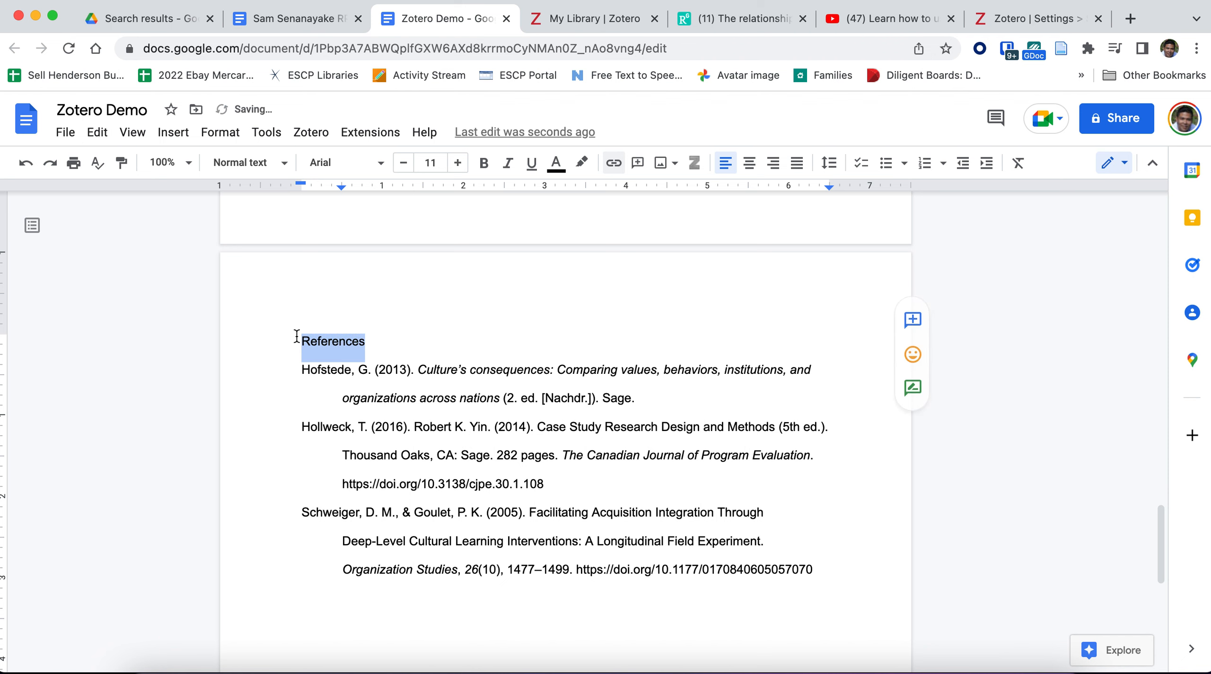
left_click(283, 163)
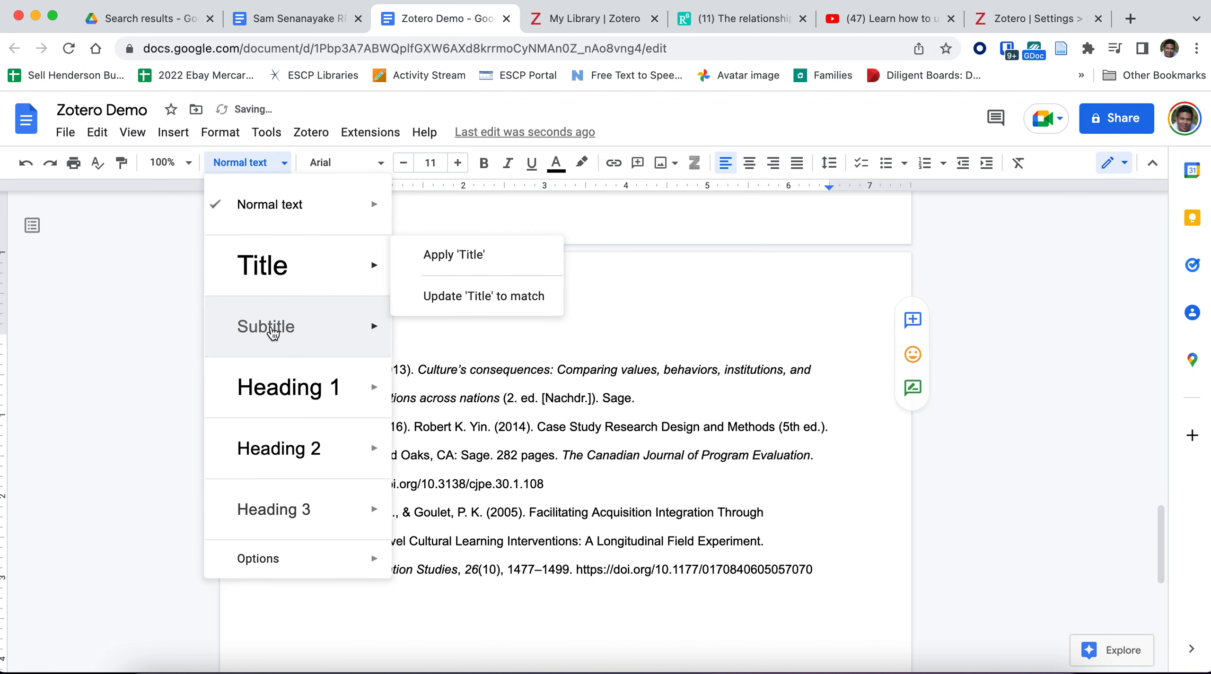
left_click(279, 462)
left_click(492, 362)
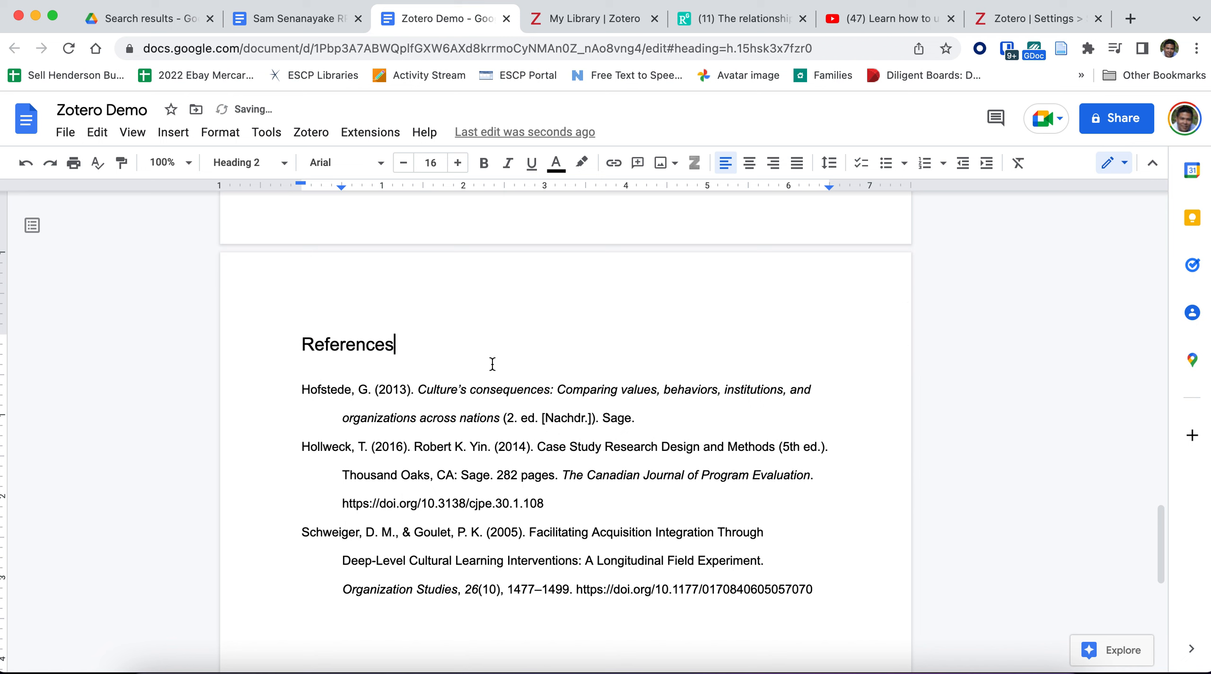
Step: Open the bibliography in Zotero's Edit Bibliography dialog to examine its references, and close it without changes
scroll(482, 460, "down", 1)
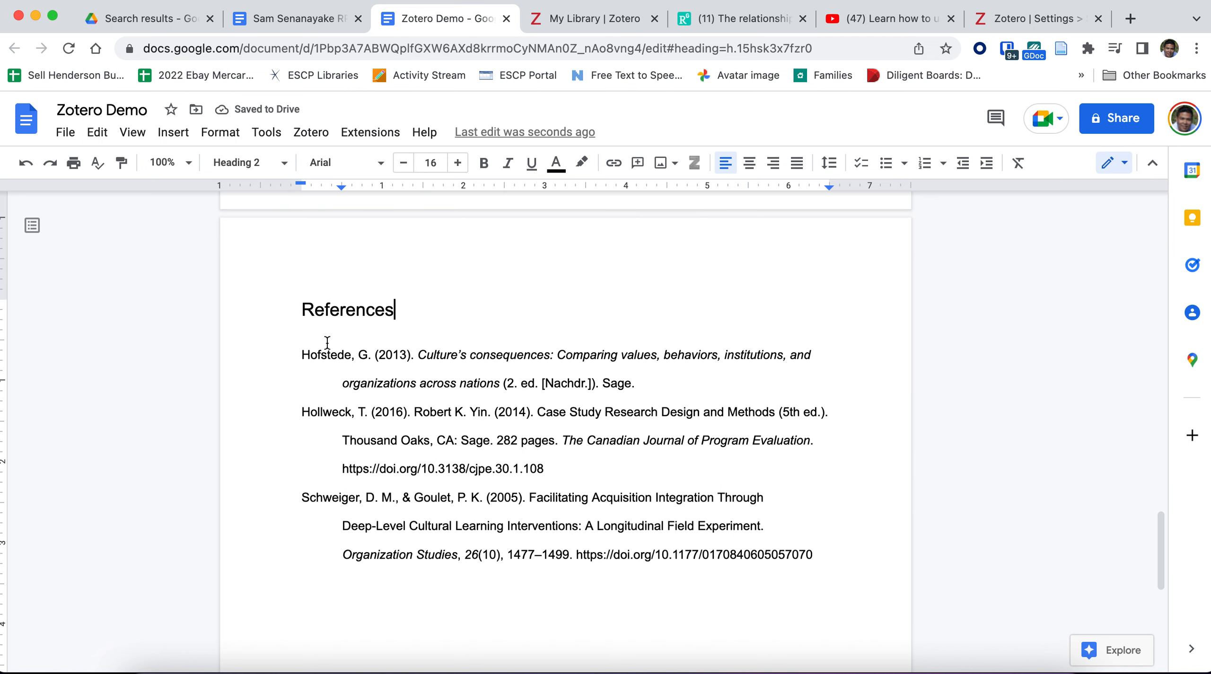
left_click(358, 355)
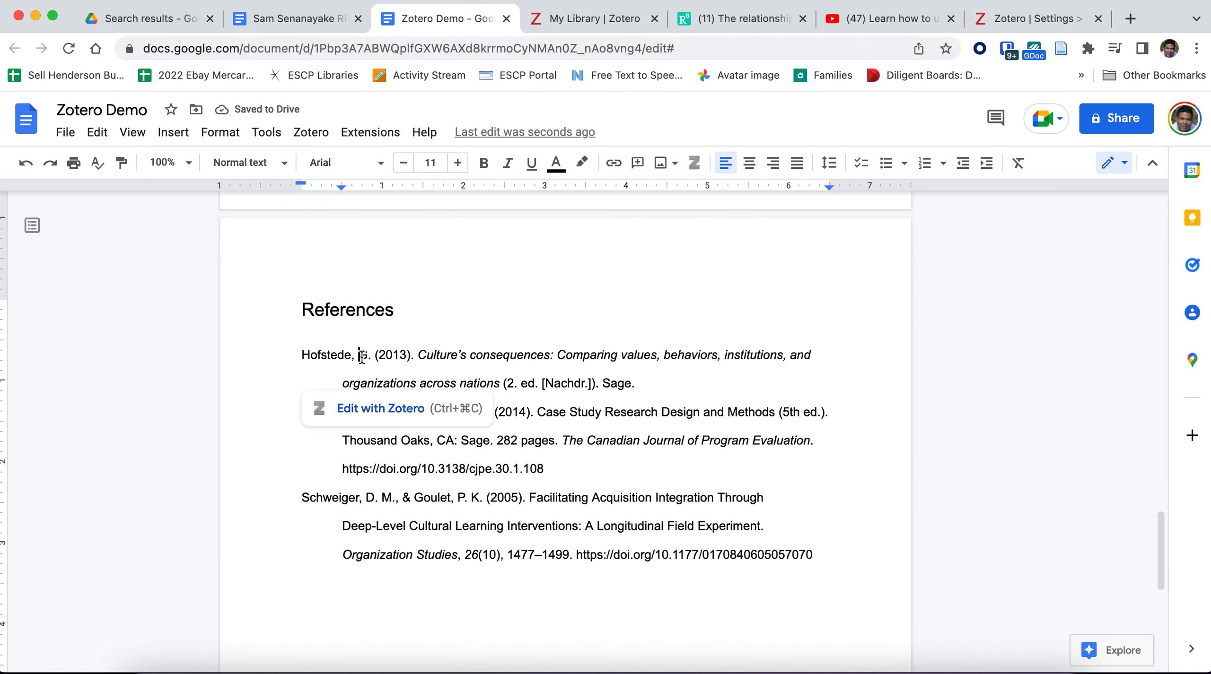
left_click(374, 410)
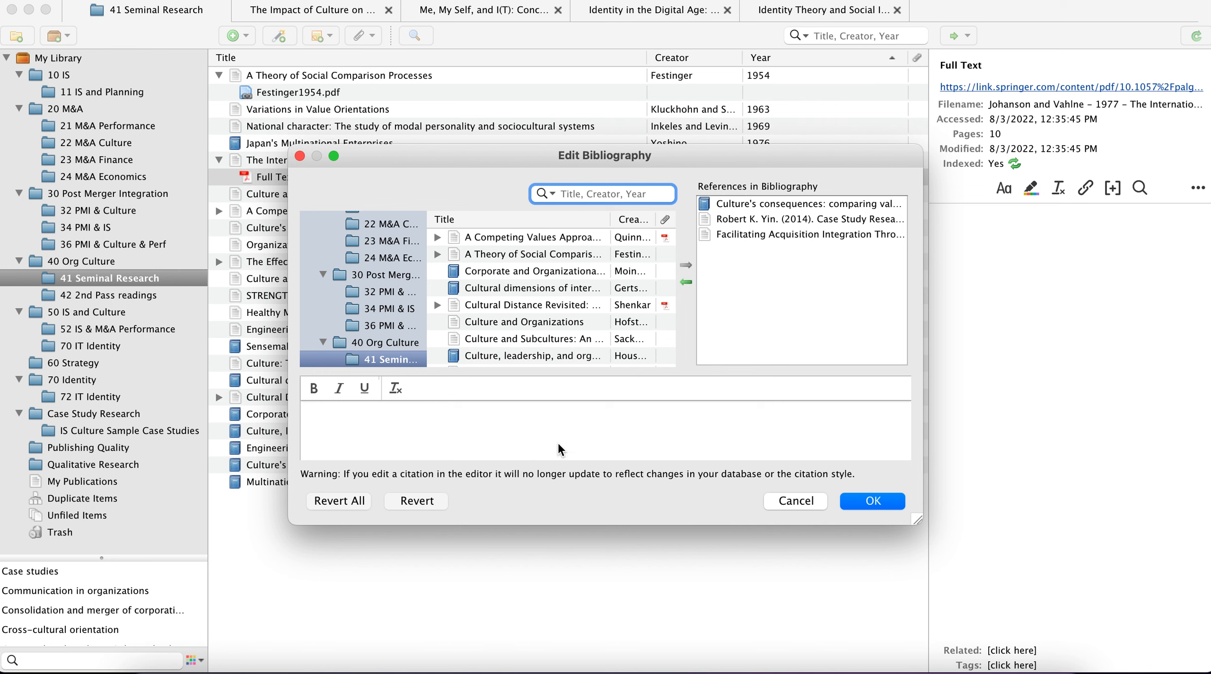
left_click(794, 501)
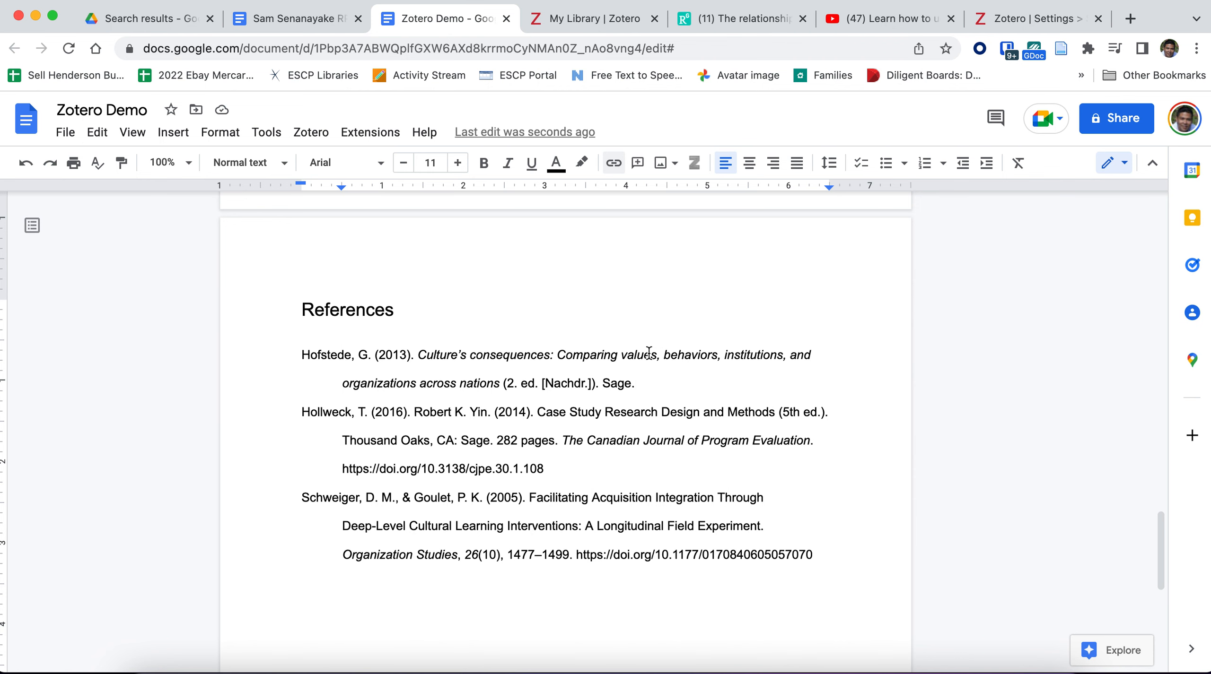
Step: Switch to the Zotero web library and look through the items in the 50 IS and Culture collection
left_click(992, 21)
left_click(618, 20)
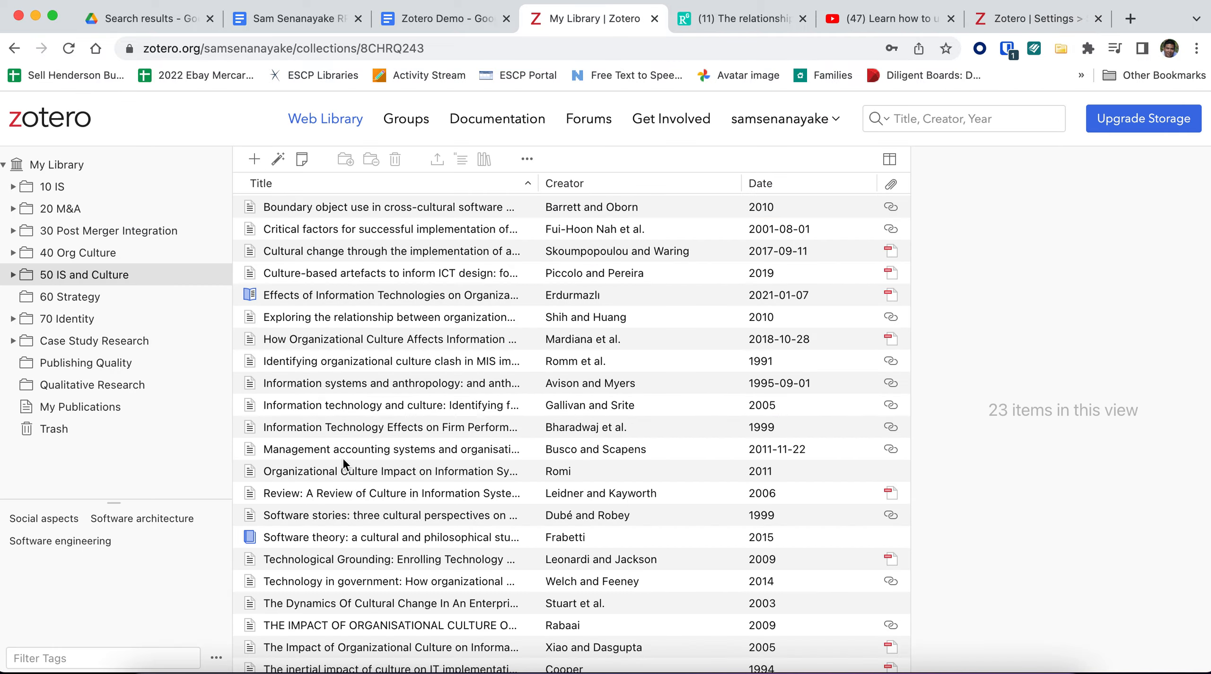
scroll(305, 530, "down", 1)
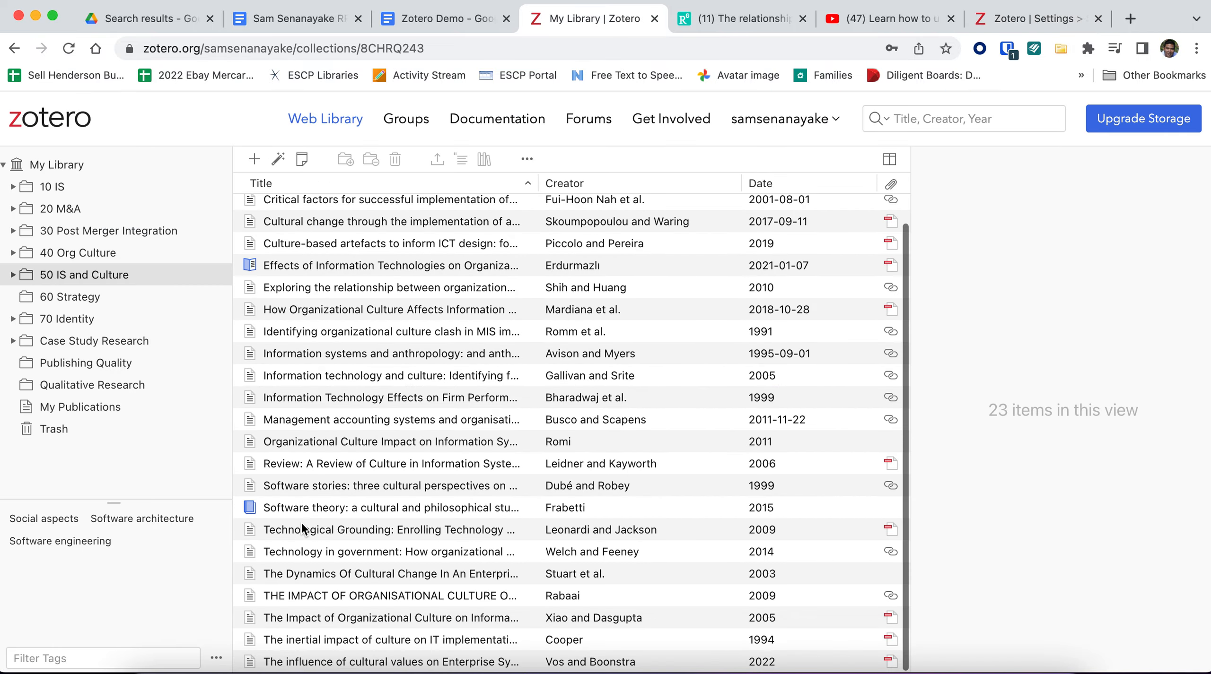
scroll(303, 529, "up", 1)
scroll(302, 528, "down", 1)
scroll(302, 529, "up", 1)
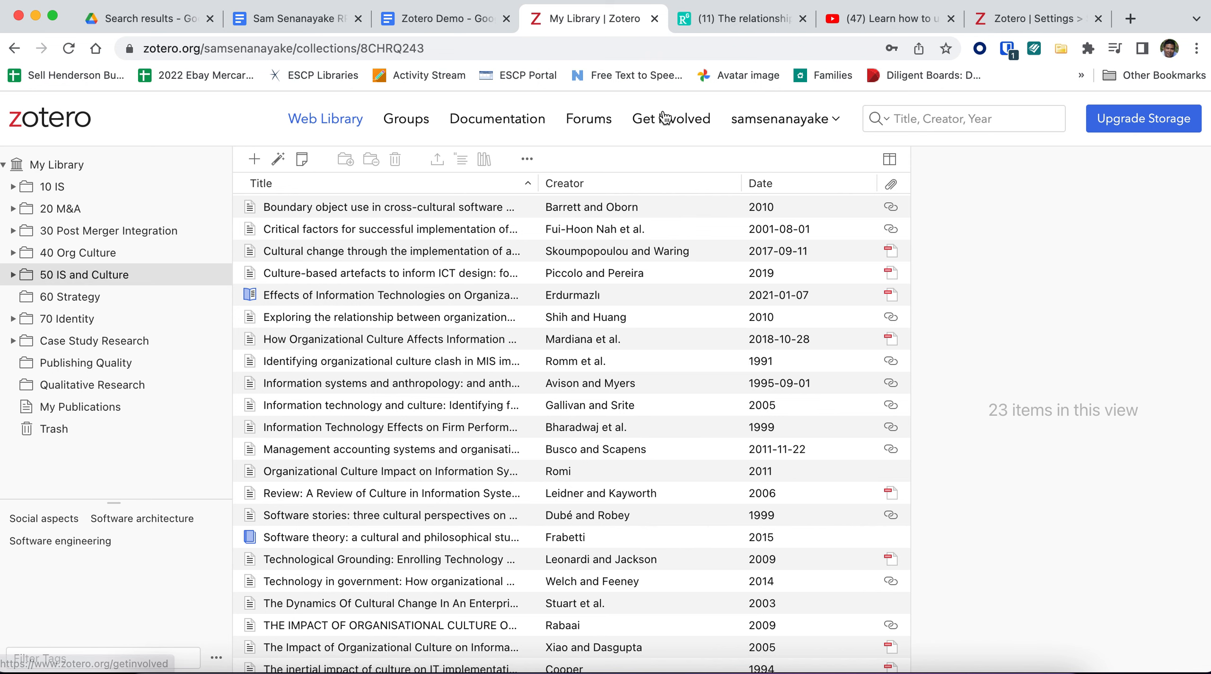
Step: Switch to the ResearchGate article on inbound open innovation and highlight its title and DOI for examination
left_click(752, 10)
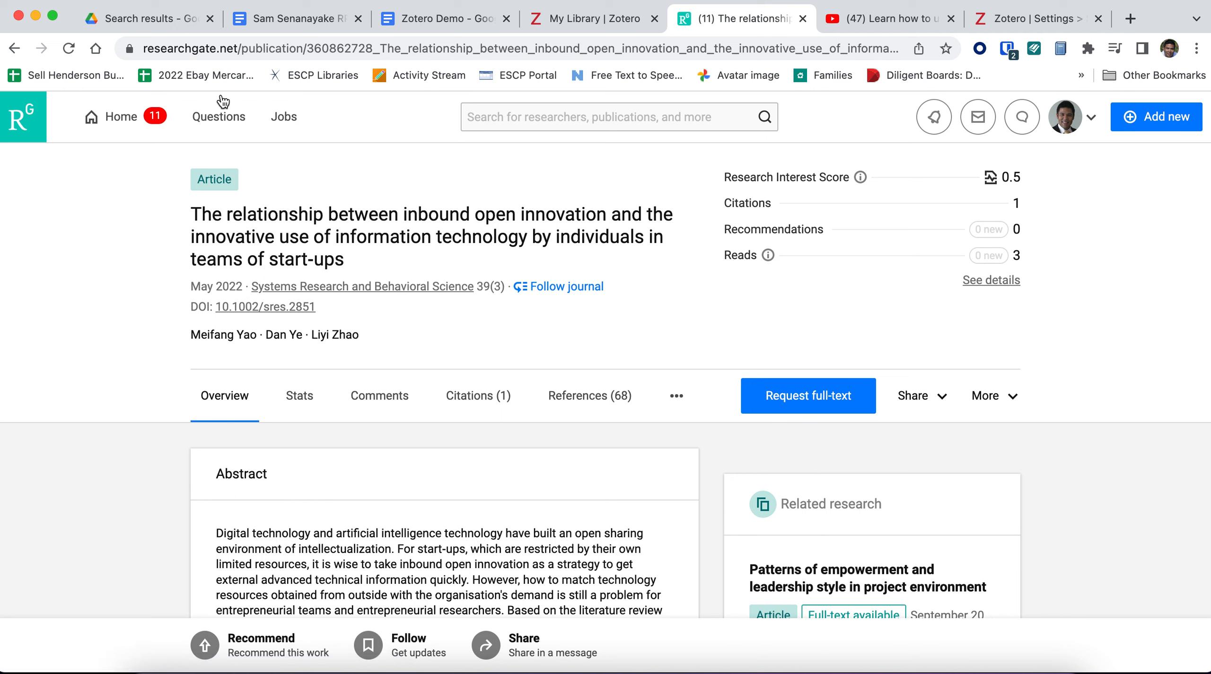
left_click_drag(334, 309, 215, 309)
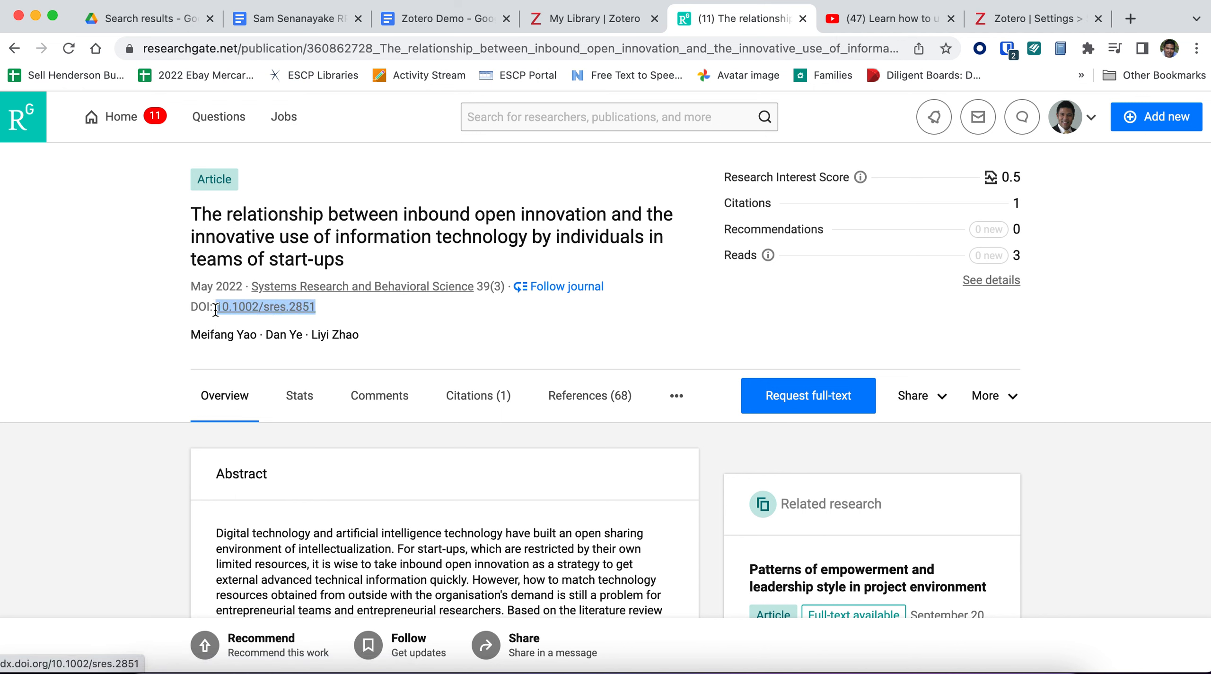
left_click(338, 310)
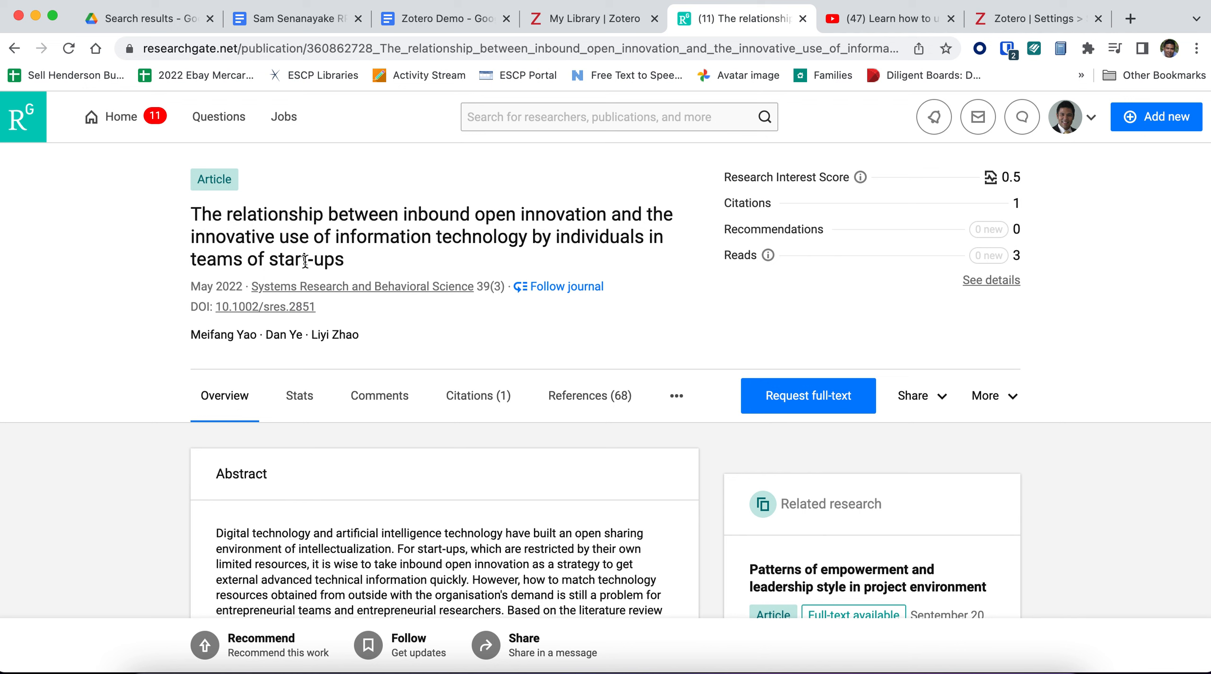
left_click_drag(191, 213, 370, 264)
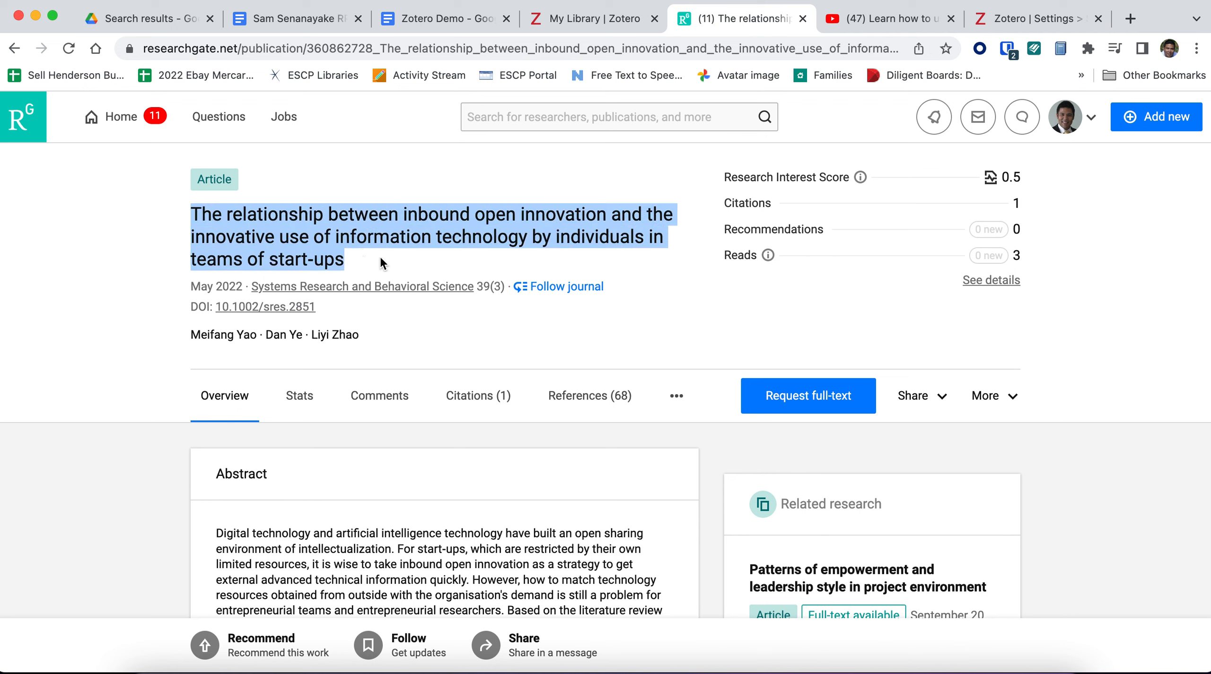
left_click(384, 265)
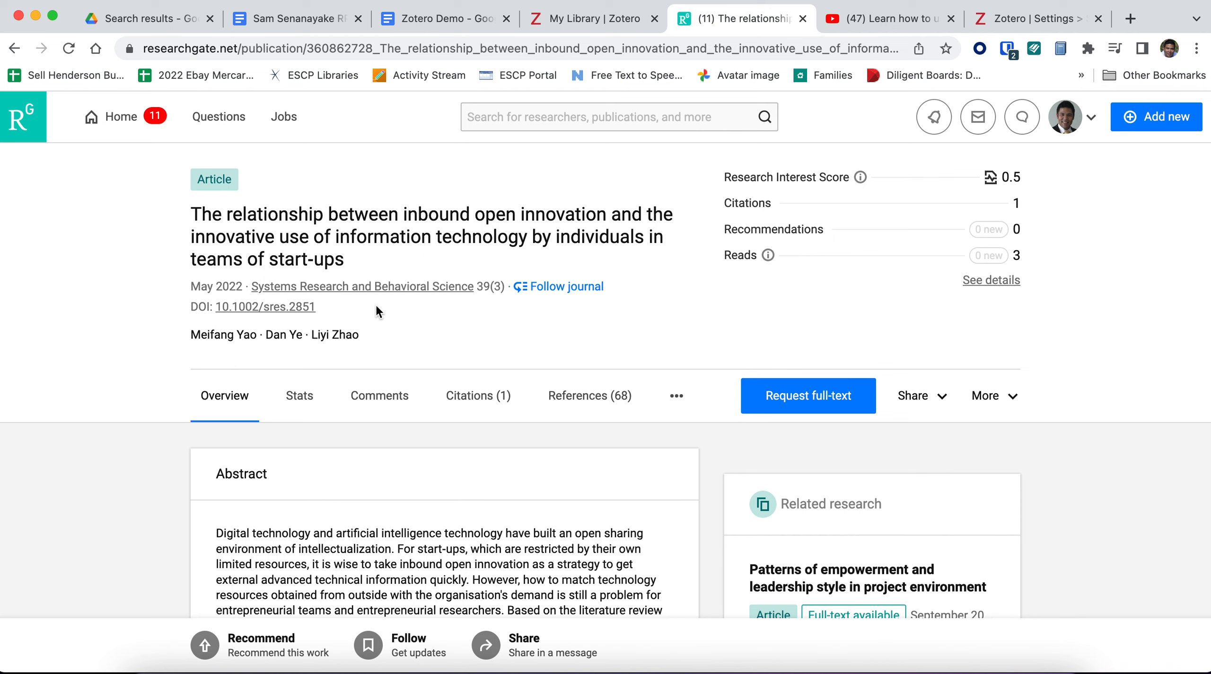
left_click_drag(376, 310, 218, 307)
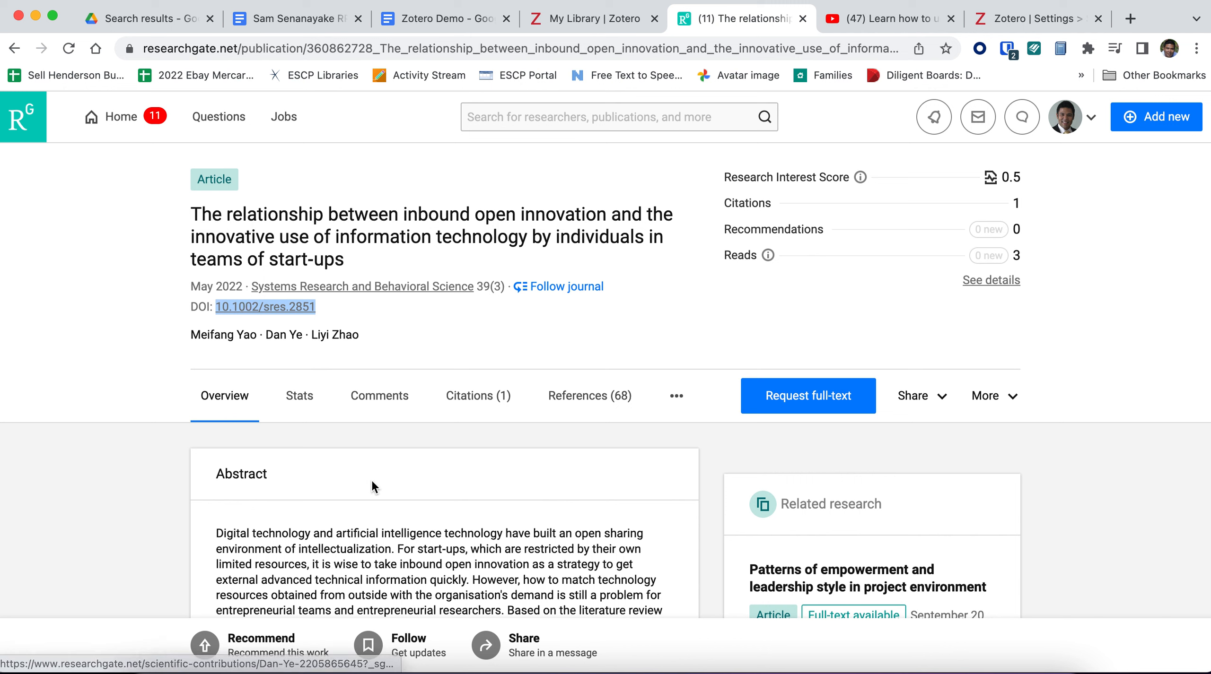
left_click(461, 318)
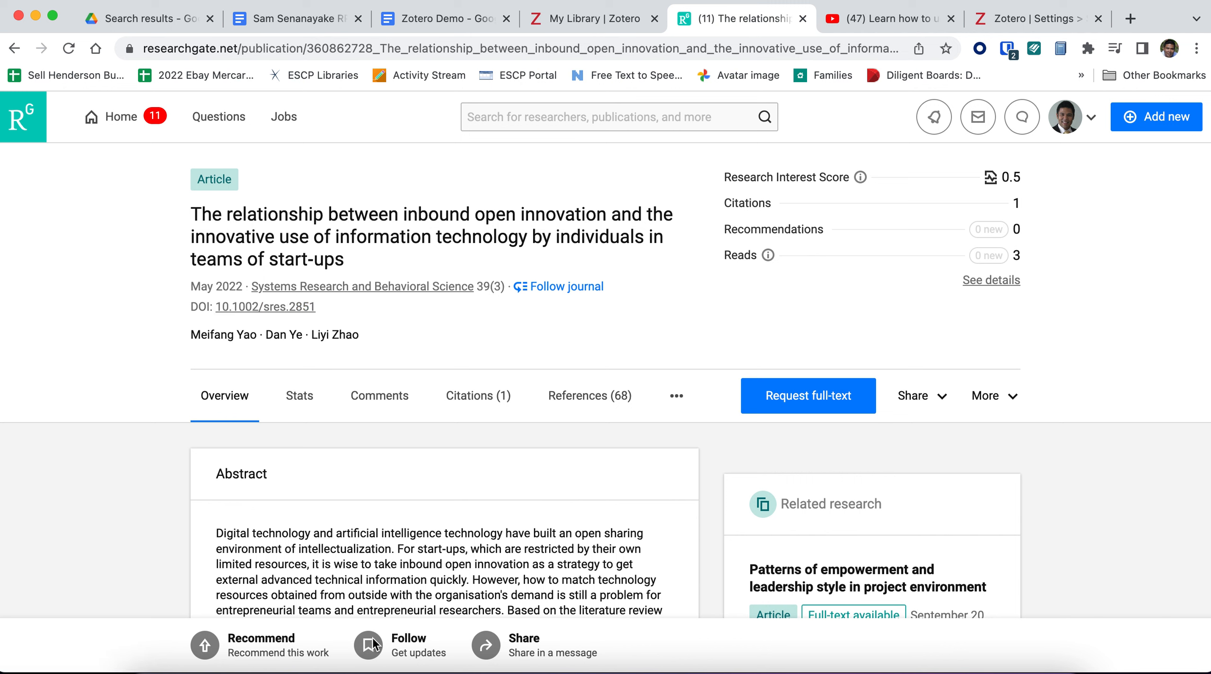
Step: Copy the article's "DOI: 10.1002/sres.2851" line and switch to the Zotero desktop app
left_click_drag(331, 308, 193, 308)
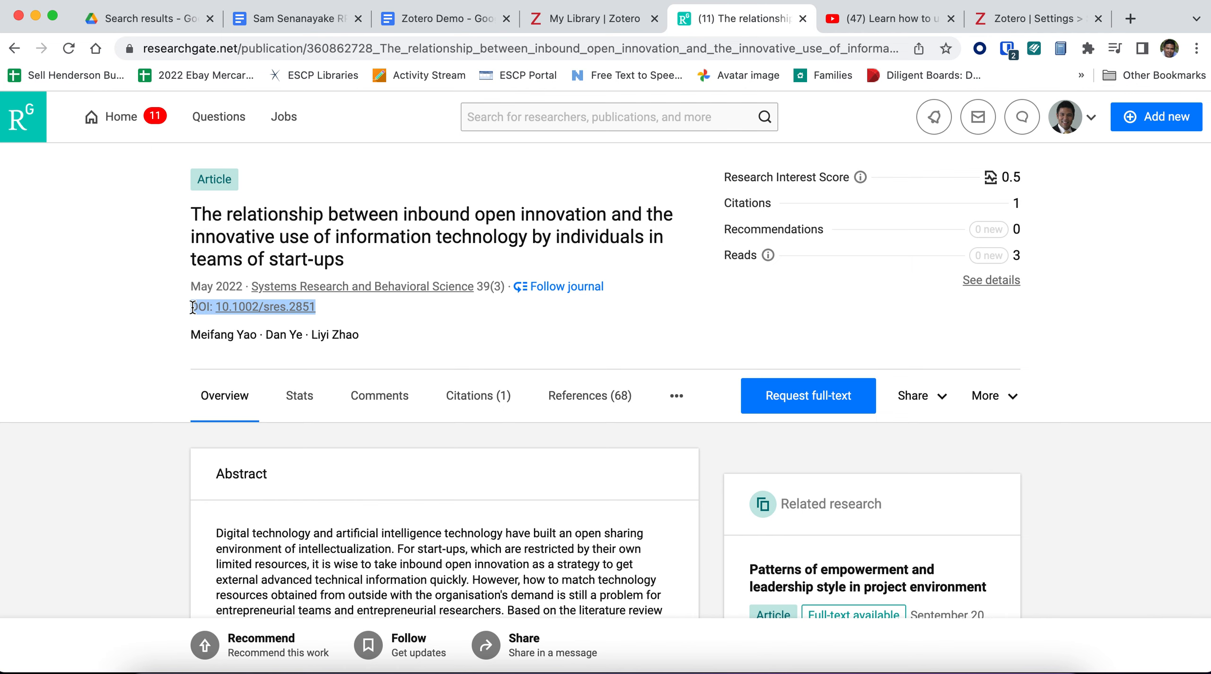
right_click(192, 308)
left_click(212, 346)
left_click(354, 672)
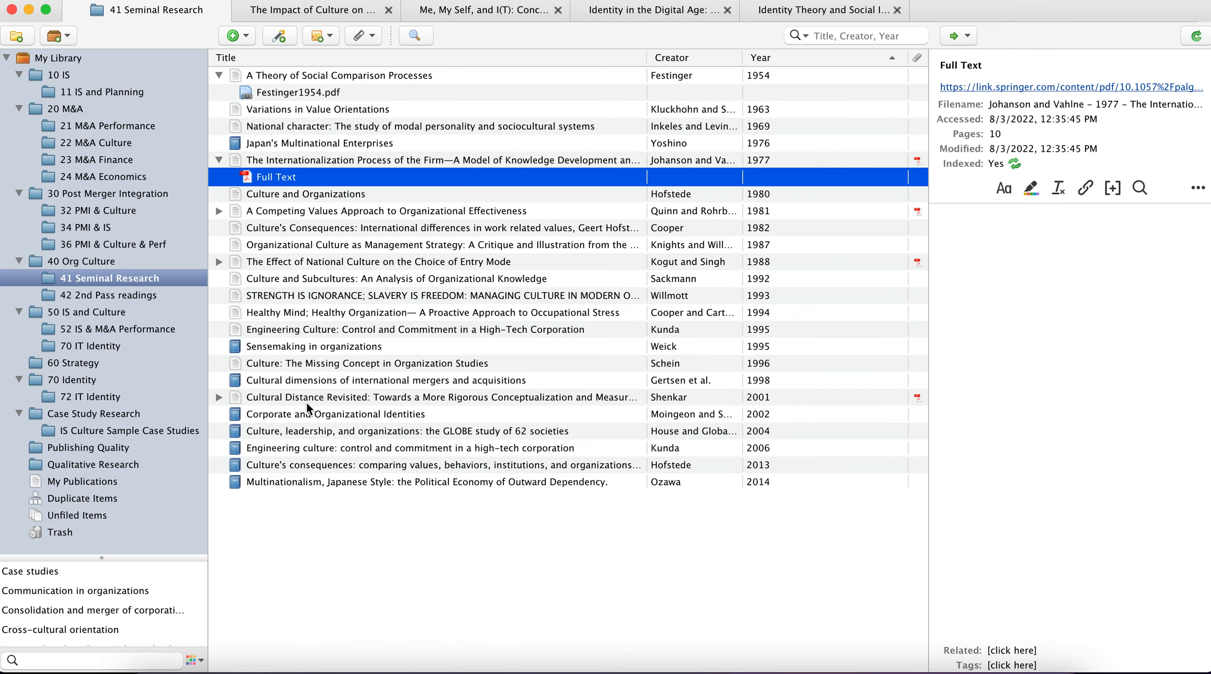
Step: Add the article to the 70 IT Identity collection by its identifier, using the copied DOI: 10.1002/sres.2851
left_click(83, 348)
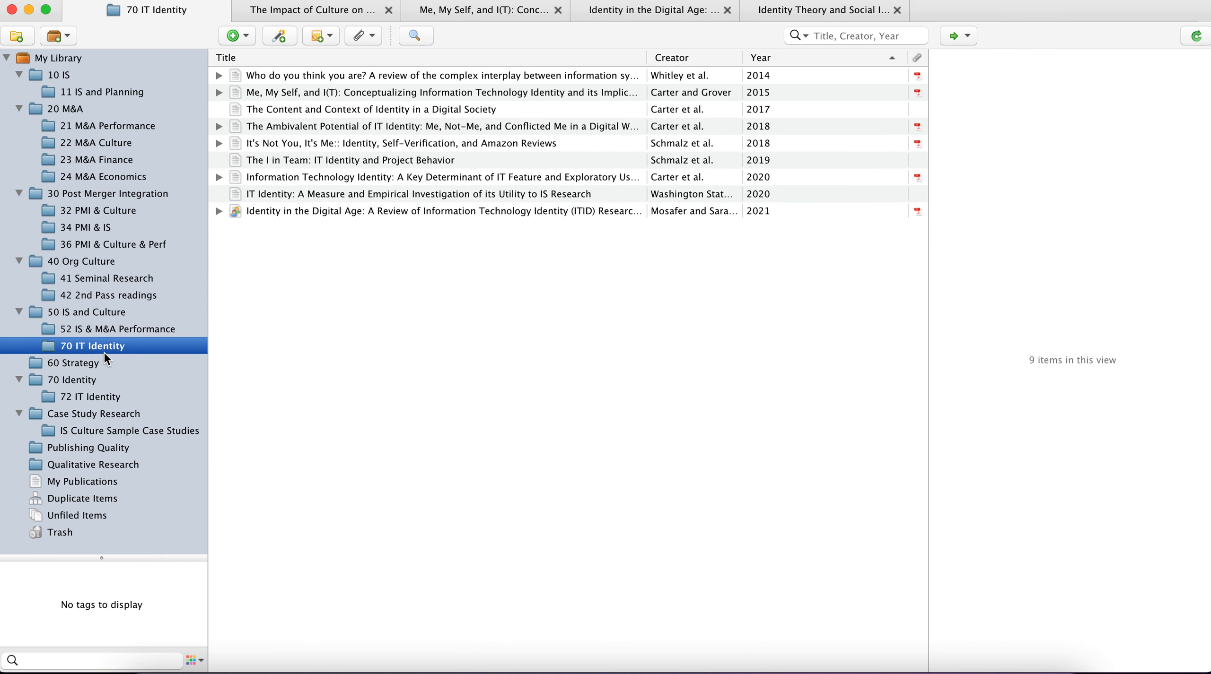
left_click(287, 43)
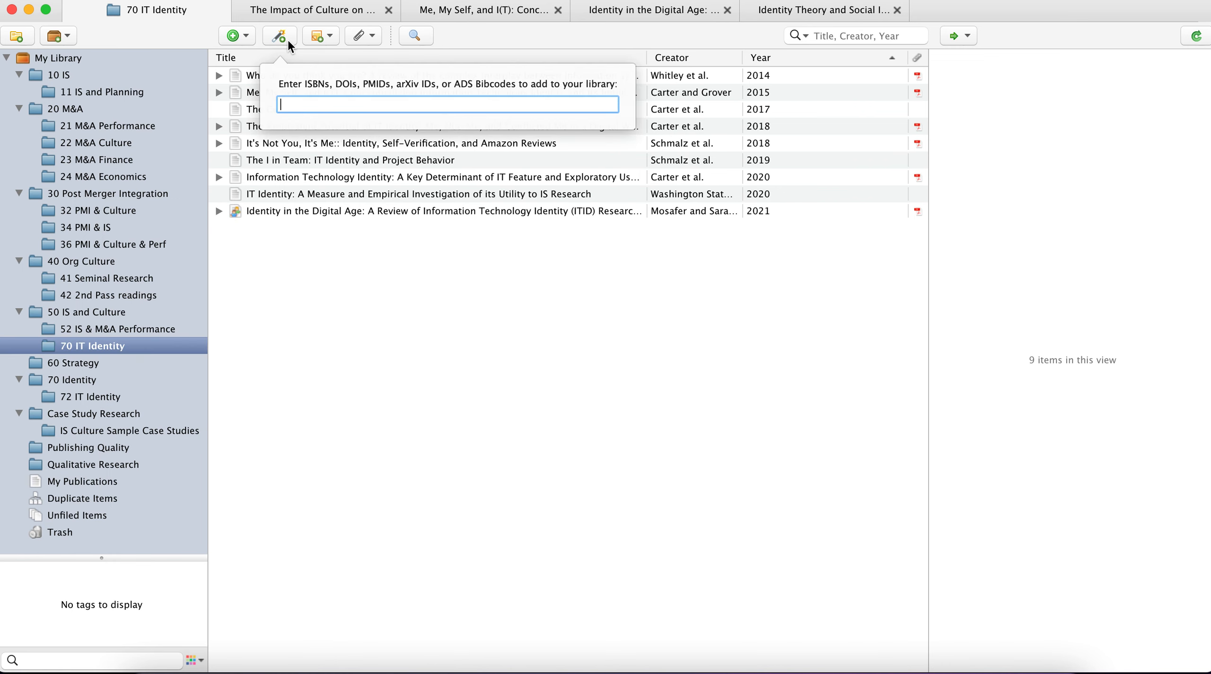
right_click(311, 100)
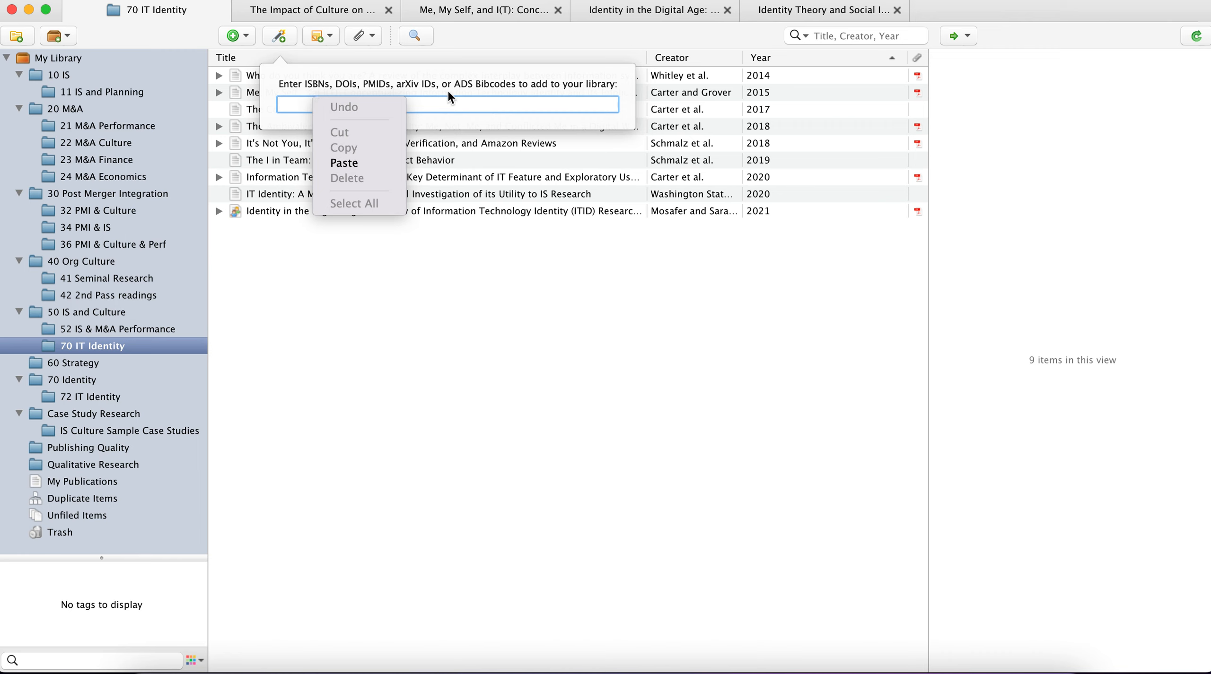
left_click(349, 162)
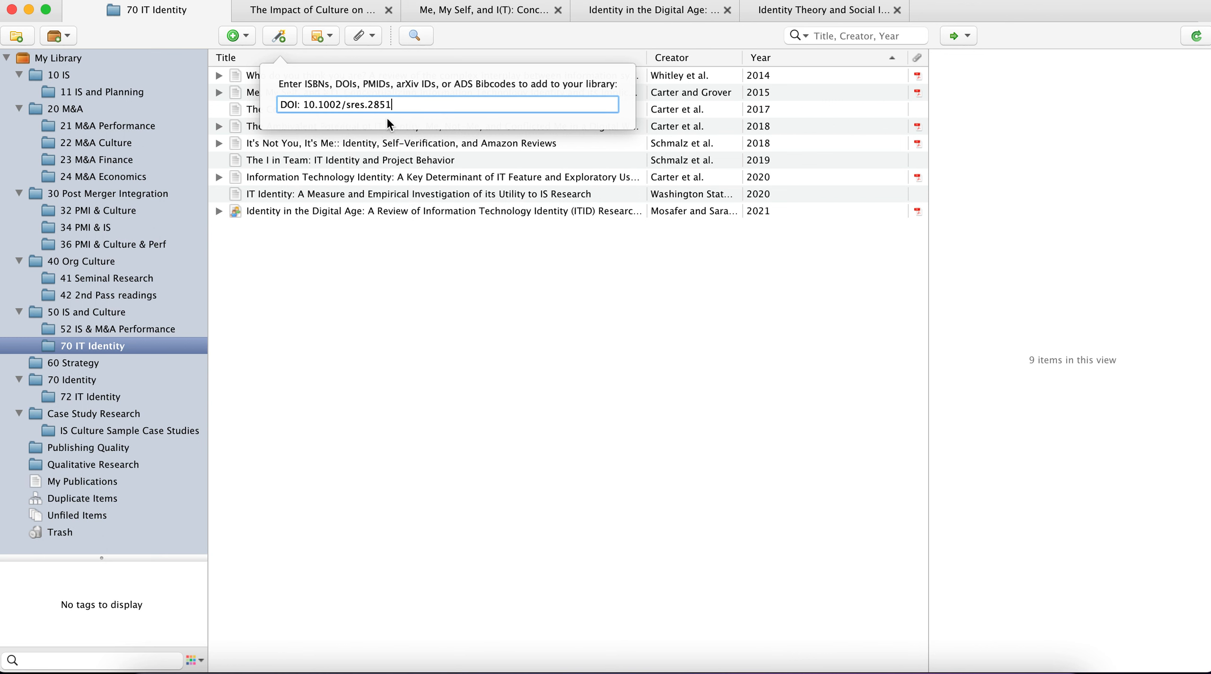
key("Return")
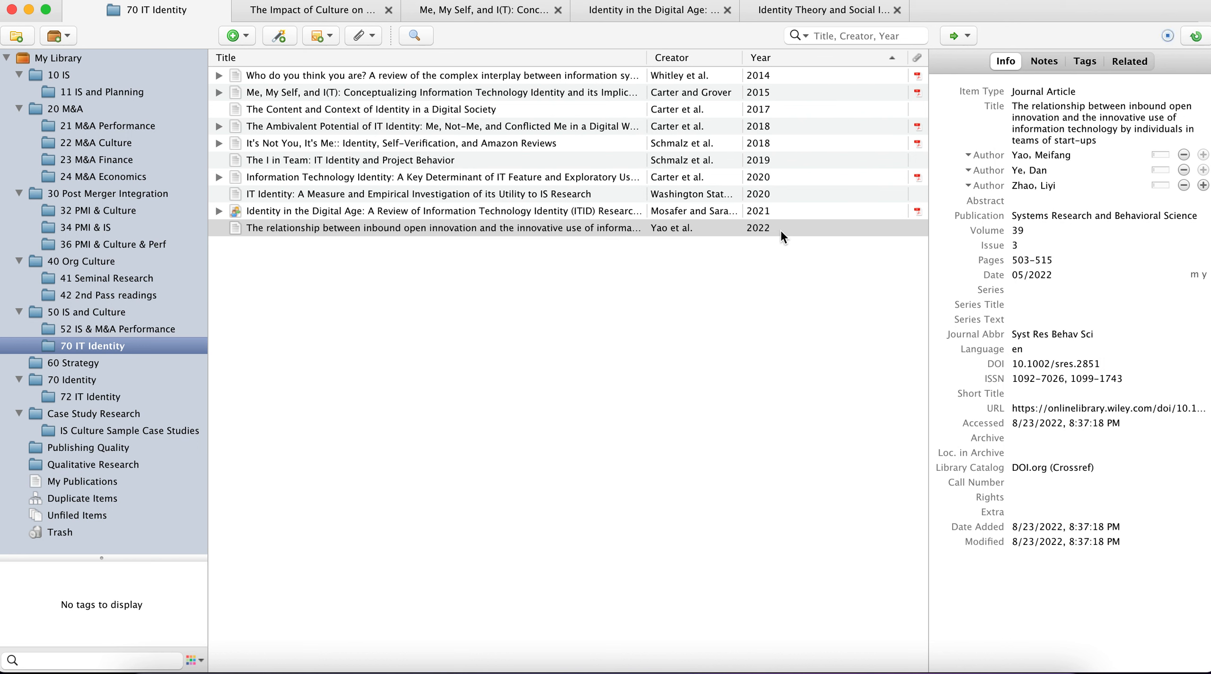
Step: Examine the newly added article's details, including its URL field, without editing them
left_click(1033, 88)
left_click(1027, 409)
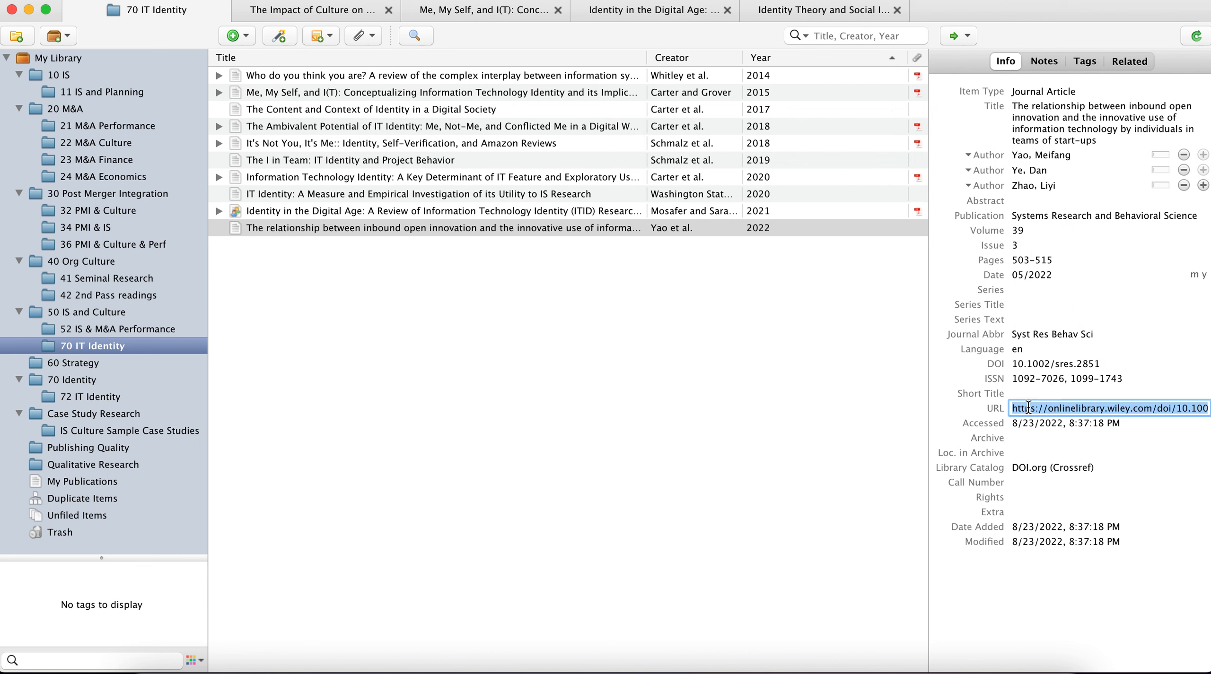
left_click(785, 442)
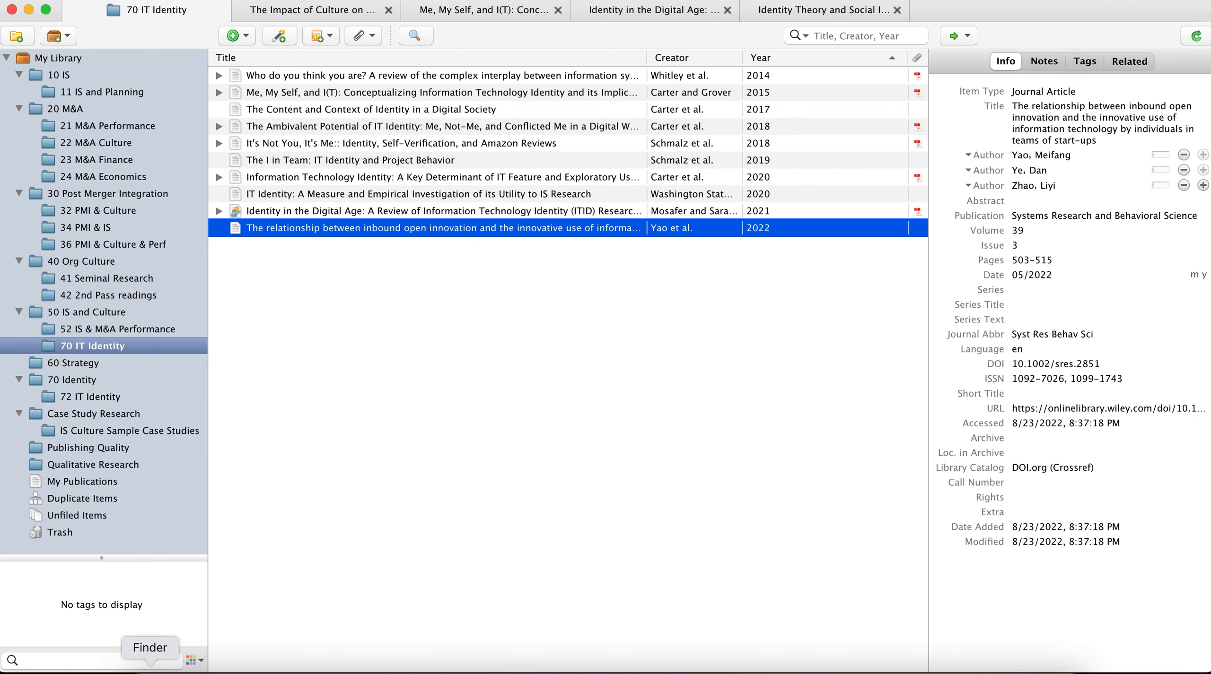
Step: Switch back to the ResearchGate article in the browser and highlight its web address for reference
left_click(283, 669)
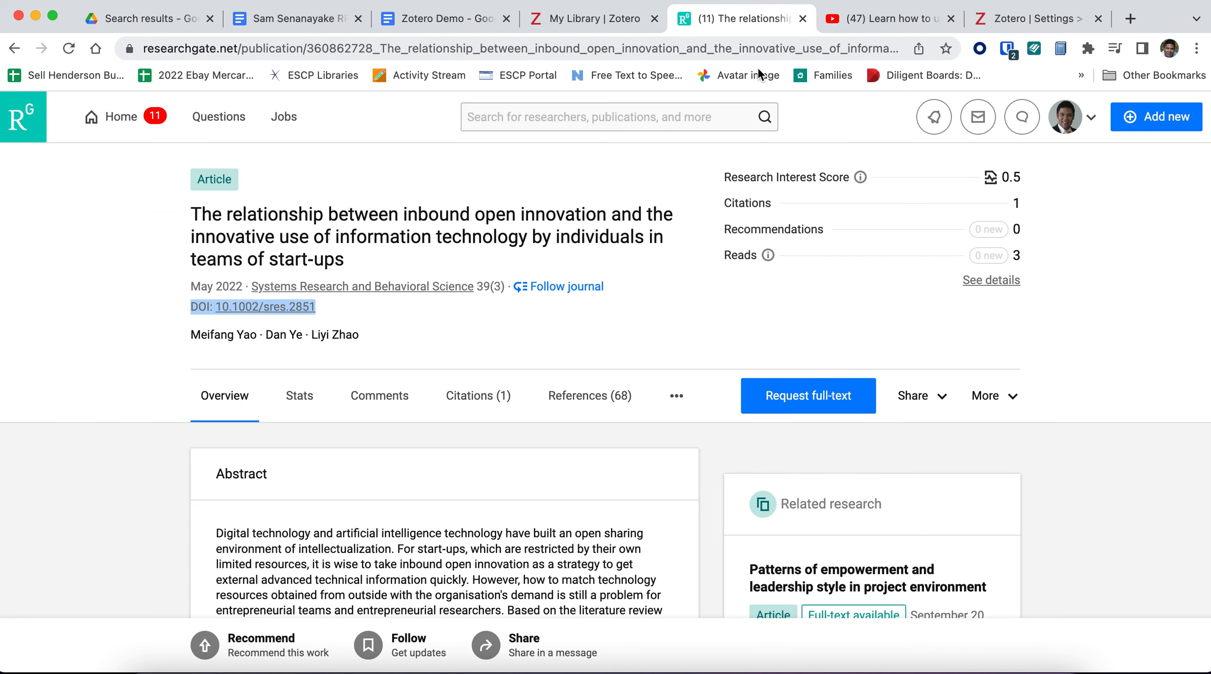
left_click(751, 49)
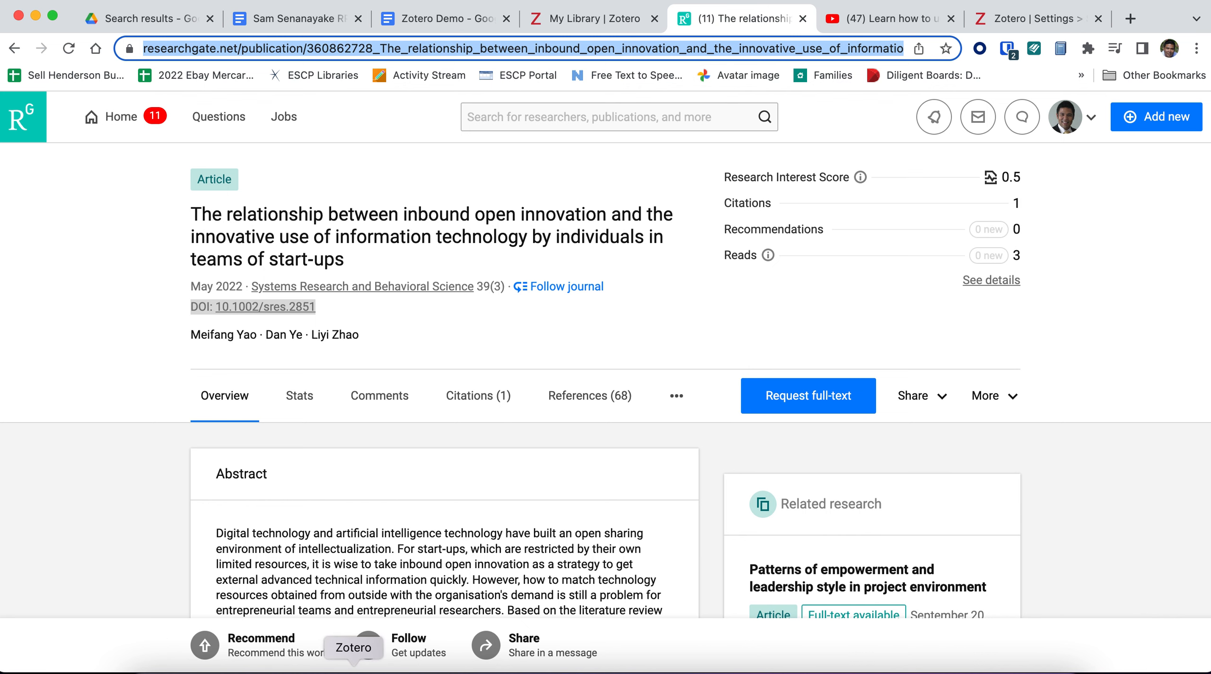
left_click(189, 539)
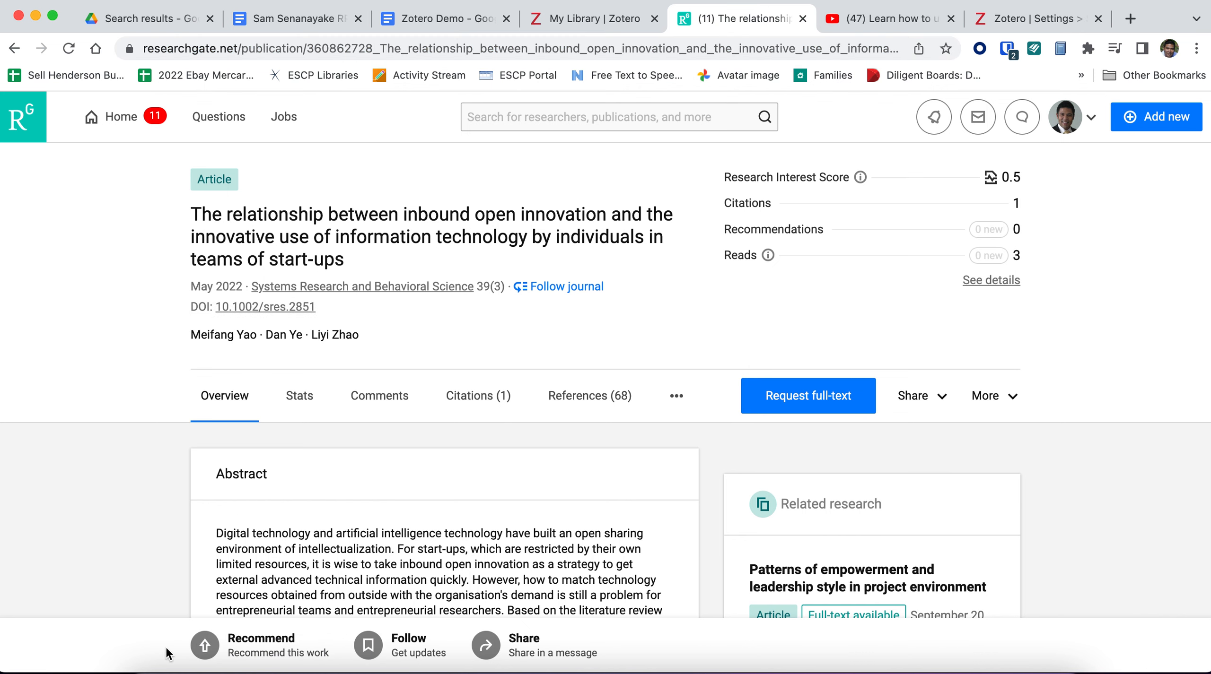
Step: Switch to Finder, browse to 04 PhD > 02 PhD Research > 70 IS and Identity, and single out the PDF whose name starts with "Information Technol"
left_click(170, 656)
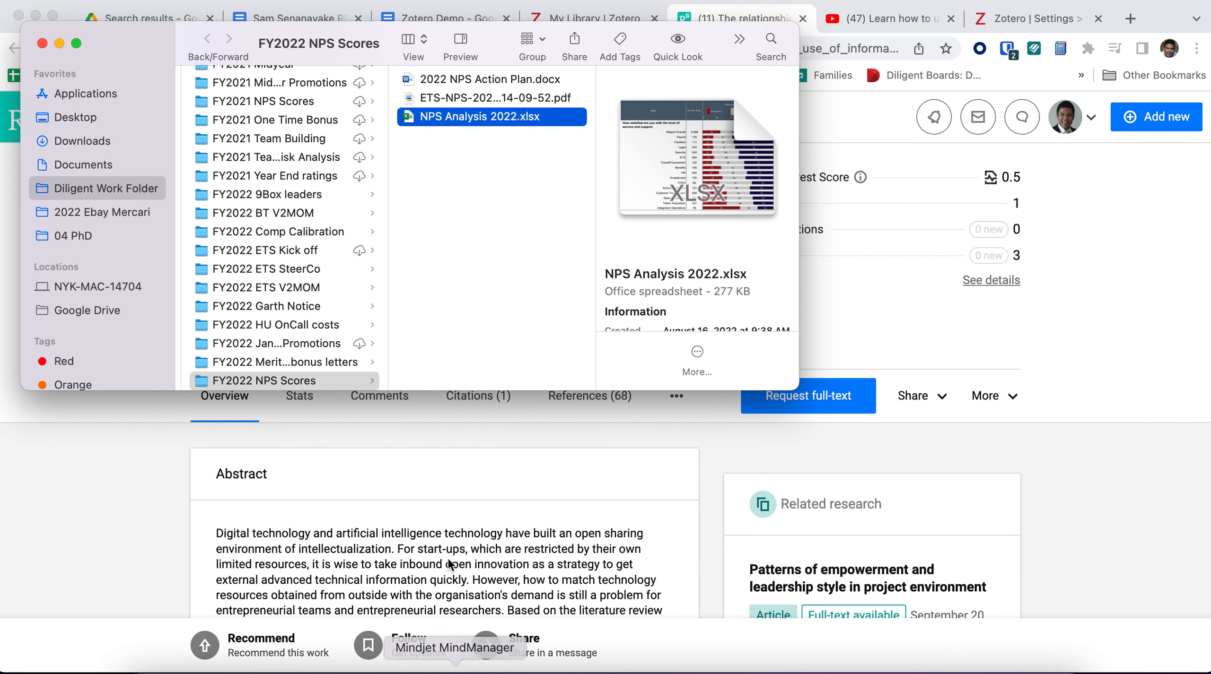
left_click(81, 233)
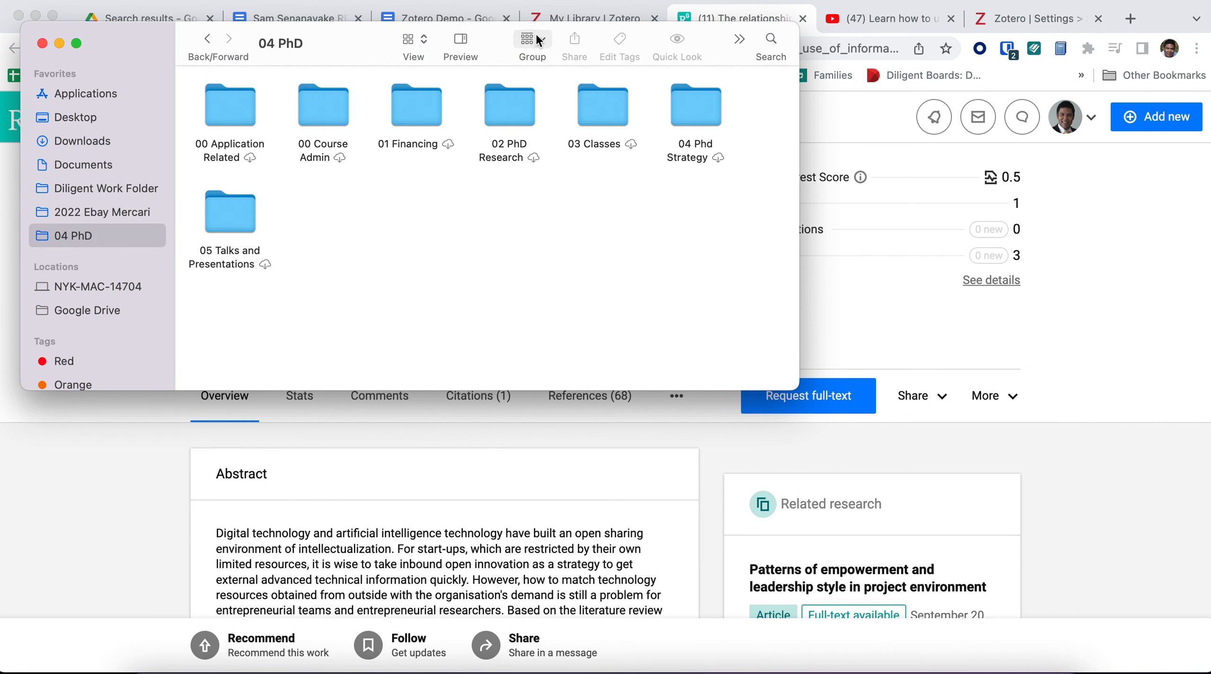
double_click(519, 138)
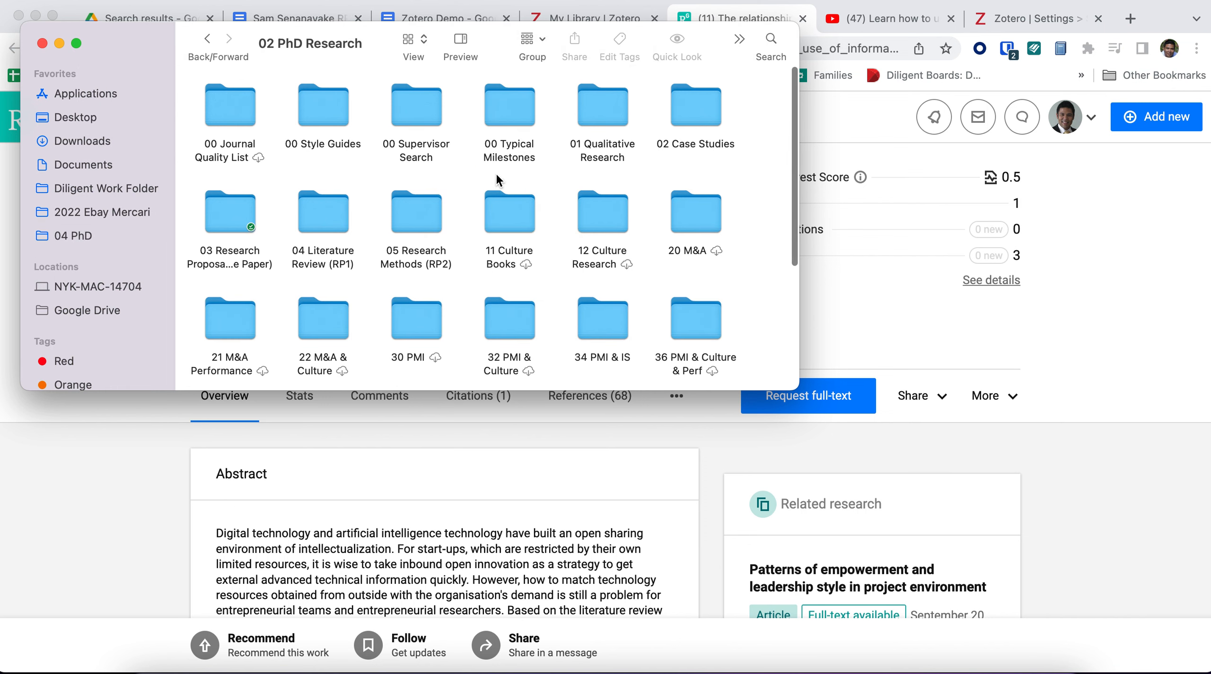
scroll(411, 280, "down", 5)
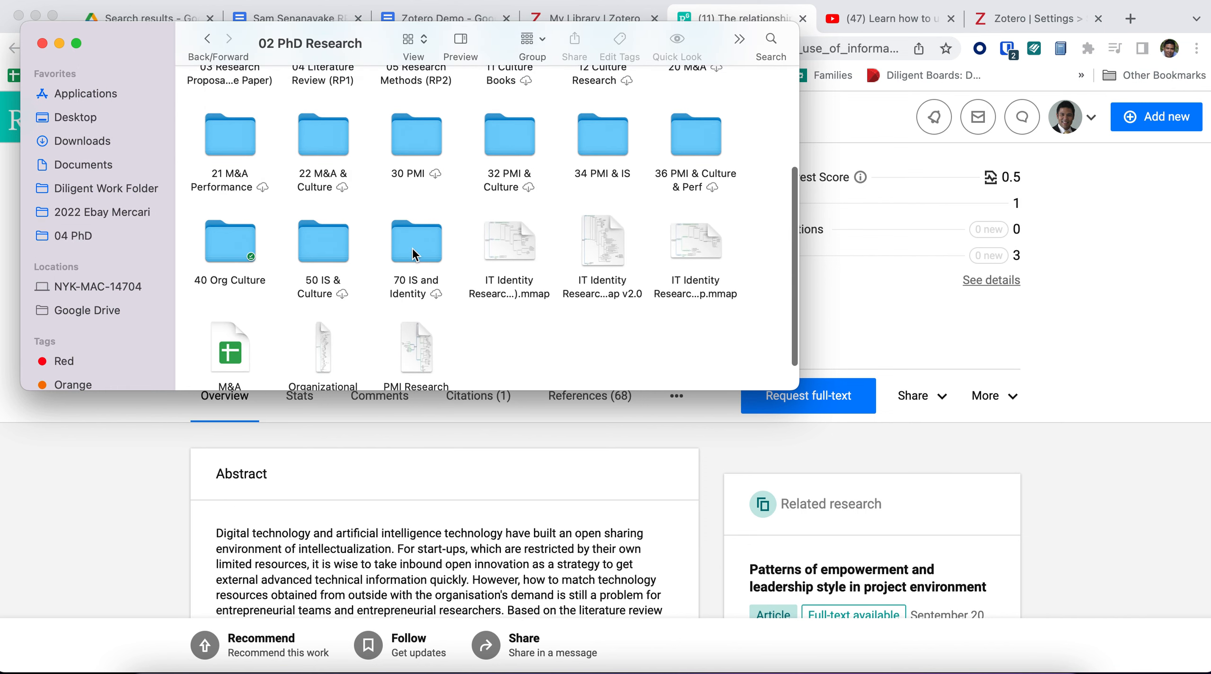
left_click(412, 247)
double_click(413, 247)
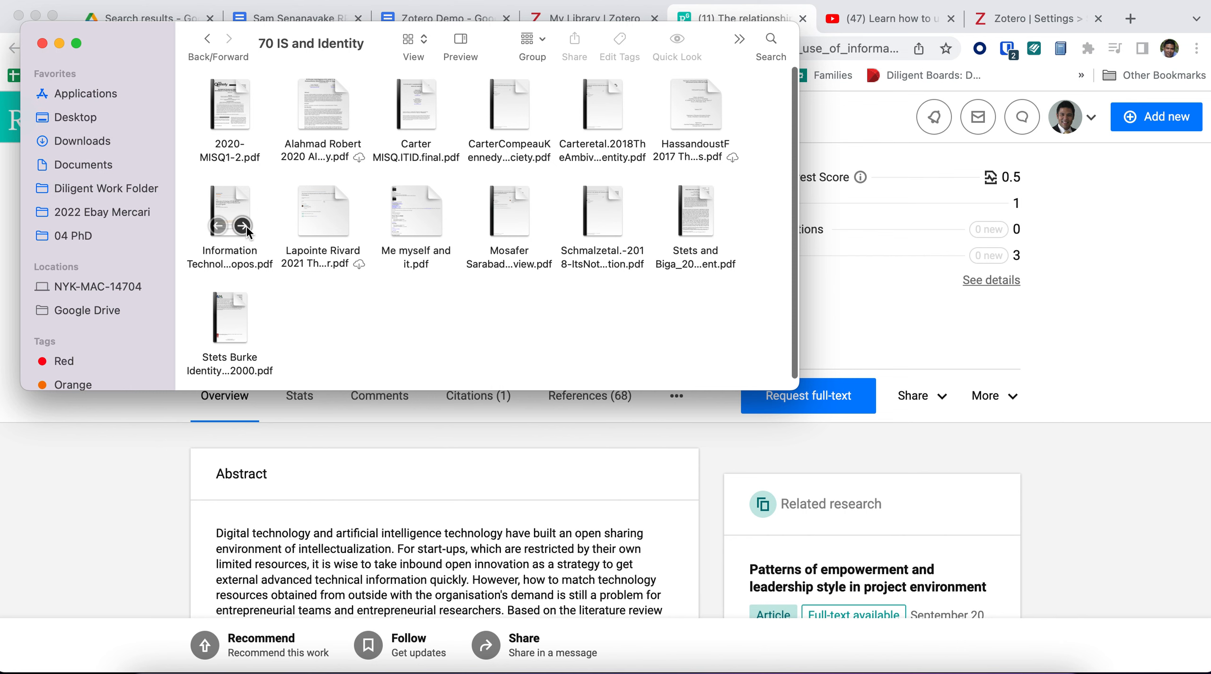
left_click(247, 254)
mouse_move(235, 200)
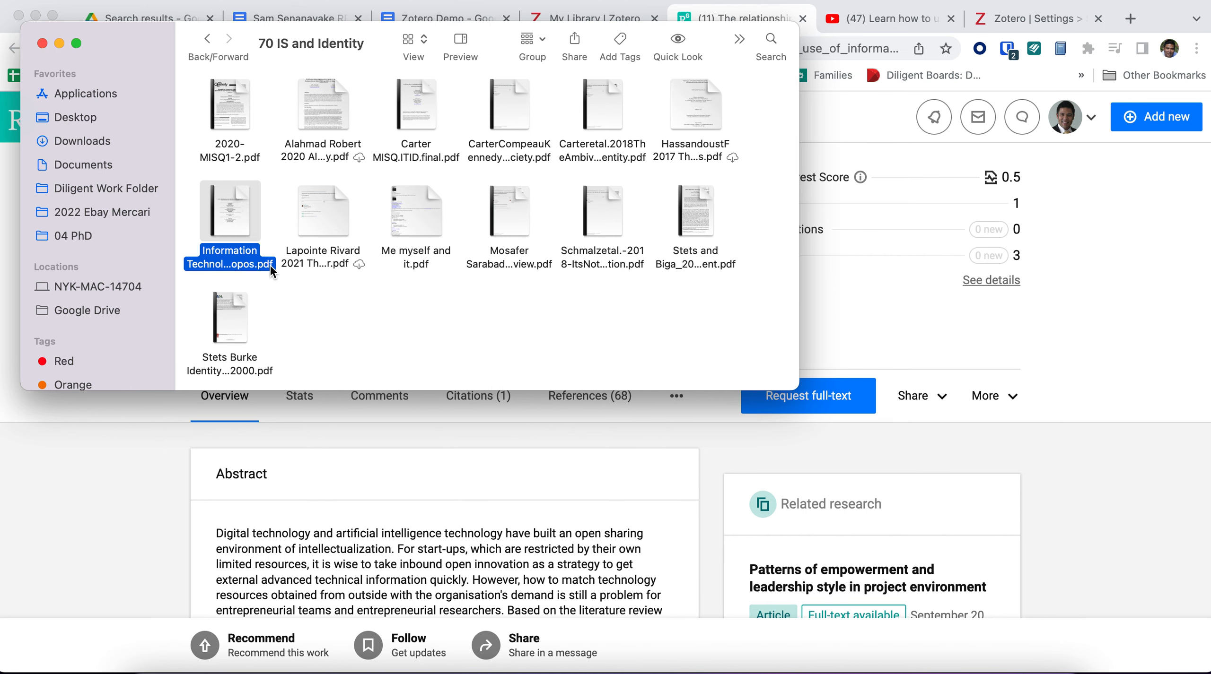
left_click(299, 284)
Step: Switch to Zotero and manually create a Journal Article item titled "test de" in the 70 IT Identity collection
left_click(353, 667)
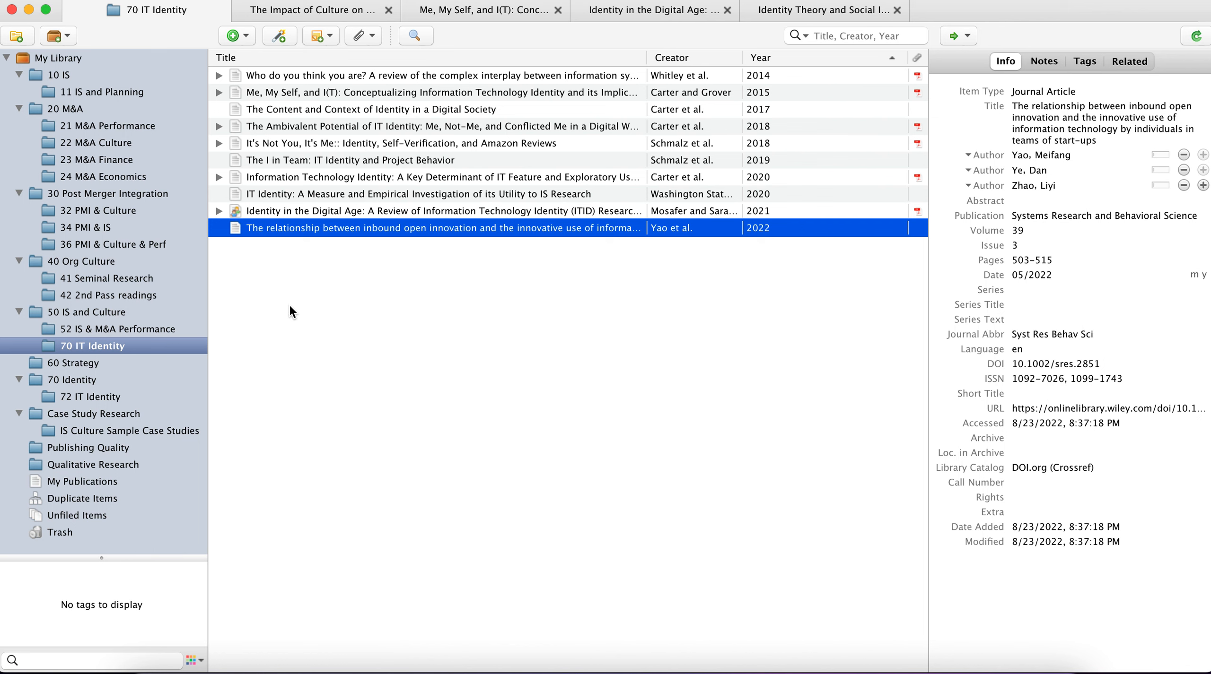
left_click(233, 35)
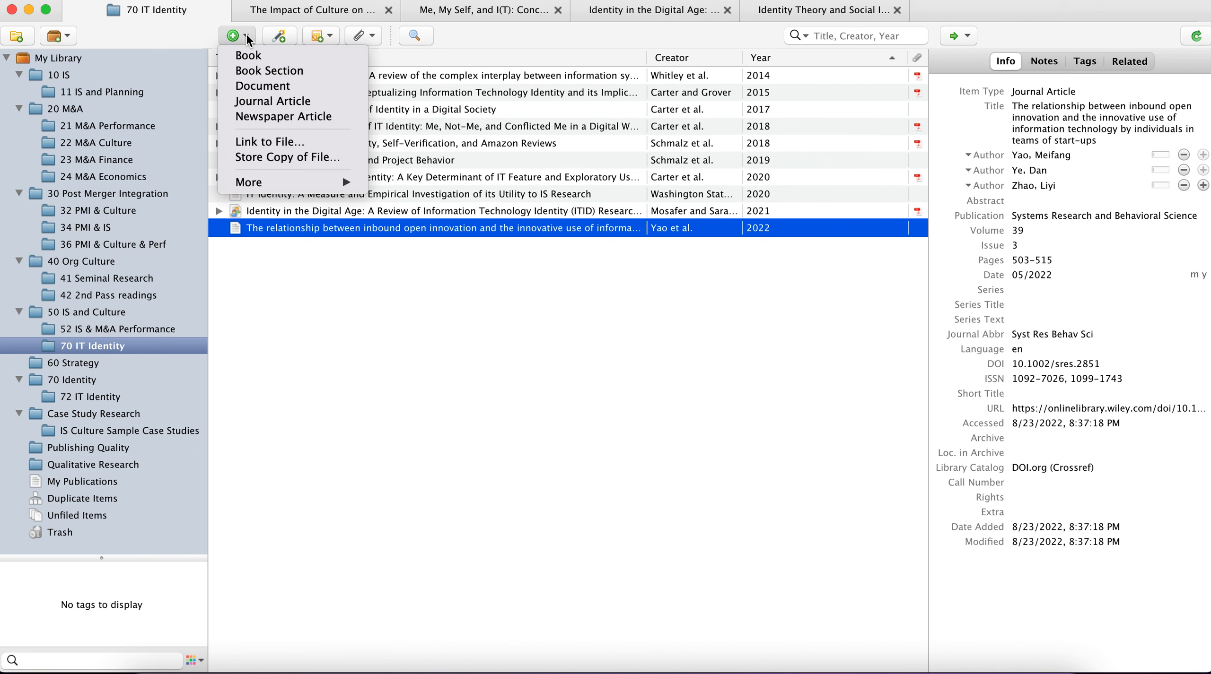
left_click(267, 101)
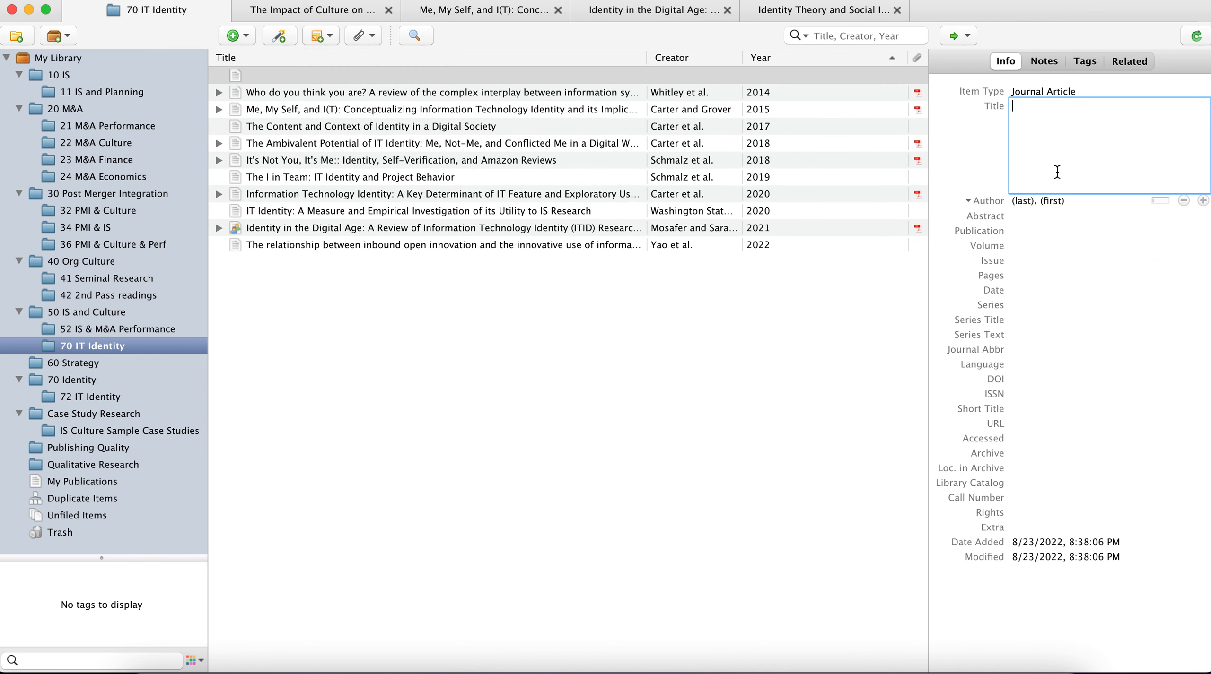
type("test de")
key("Tab")
Step: Fill in the author's last and first name for the "test de" article and set its date to 2022
type("doe")
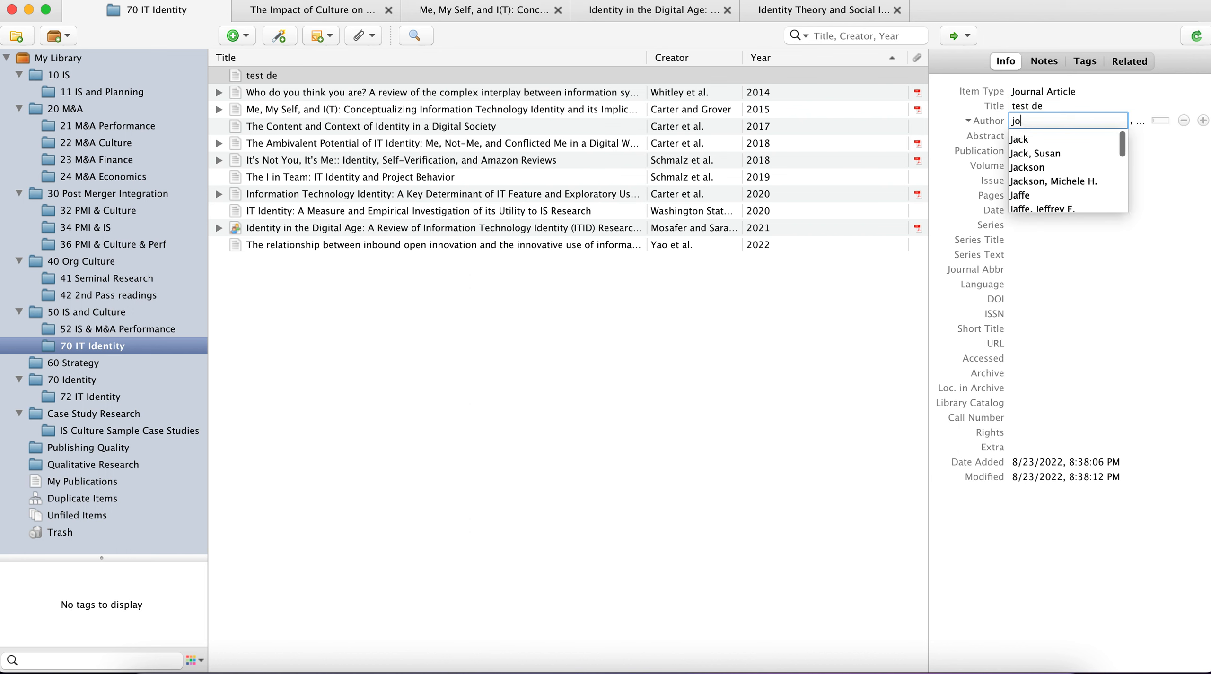
key("Tab")
type("h")
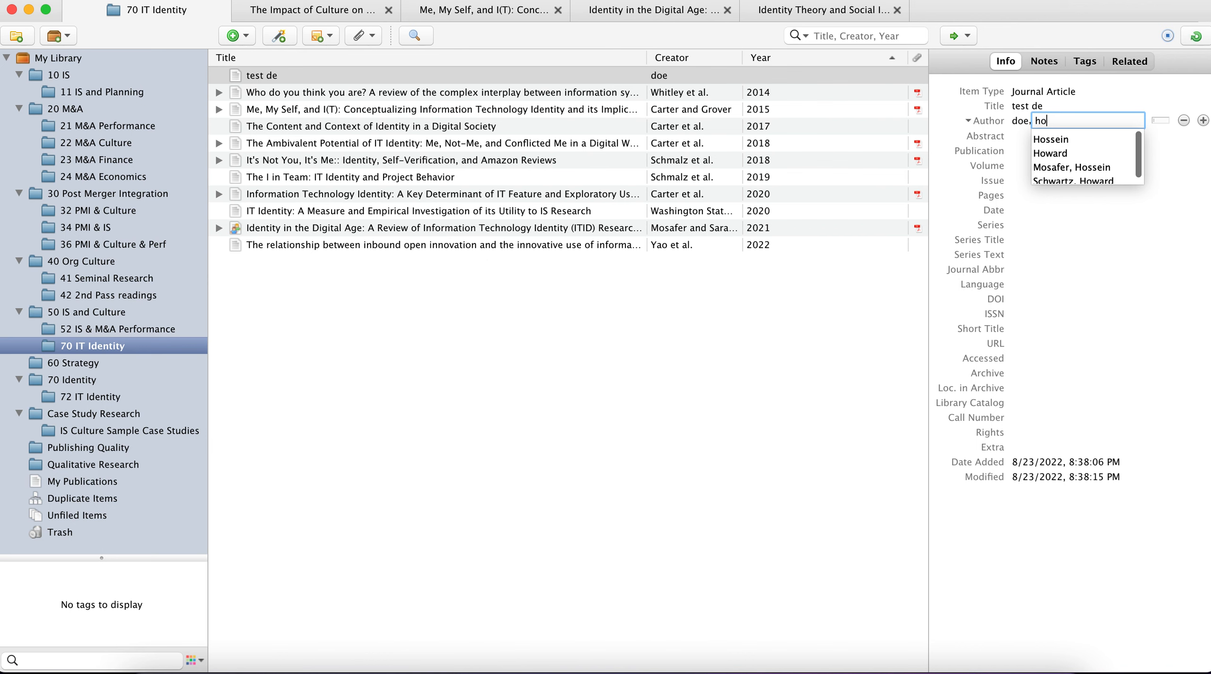
type("j")
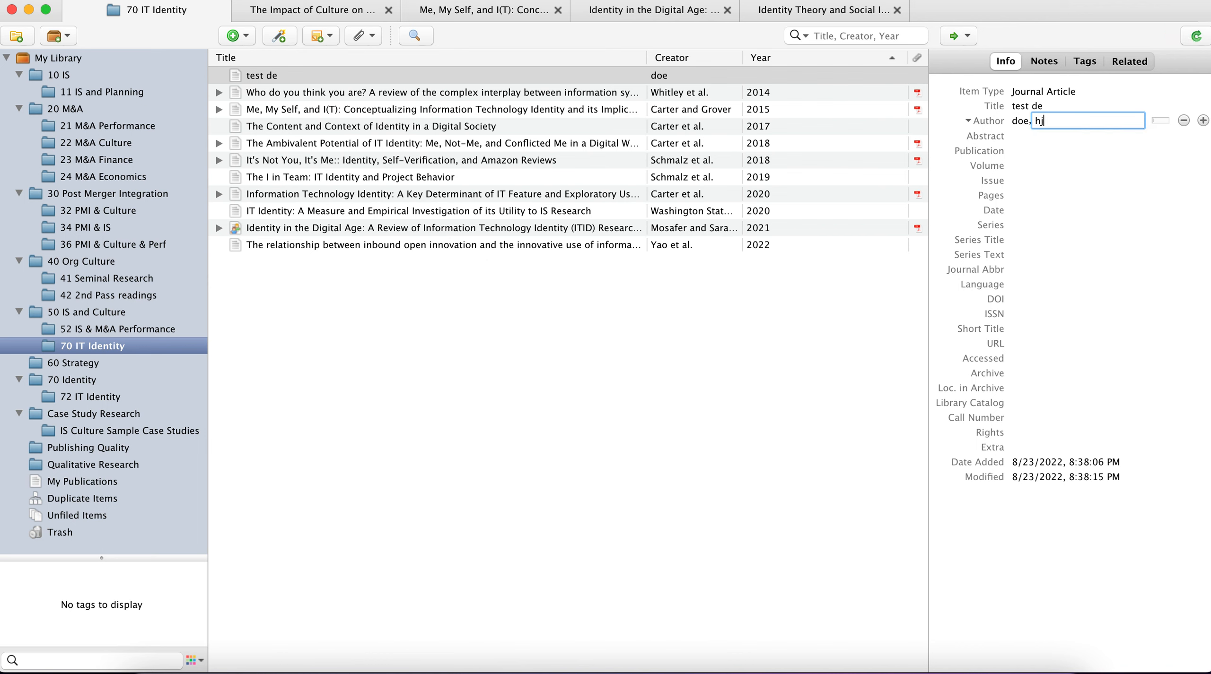
type("john")
left_click(1031, 210)
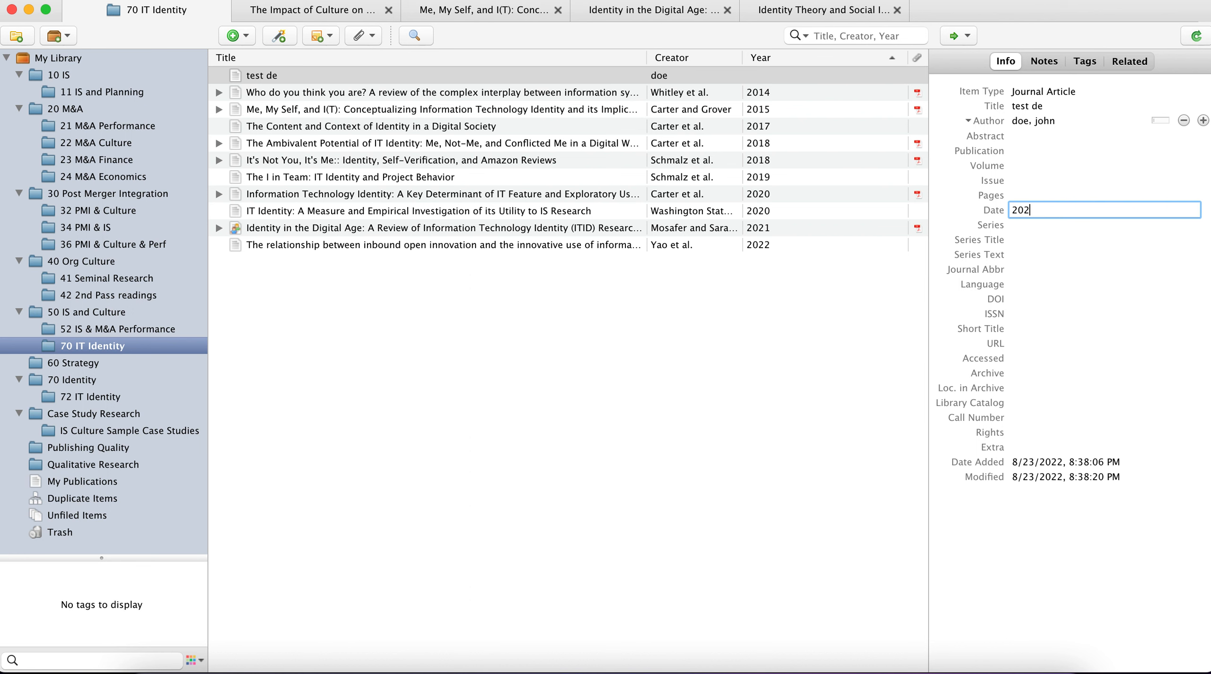
left_click(1058, 312)
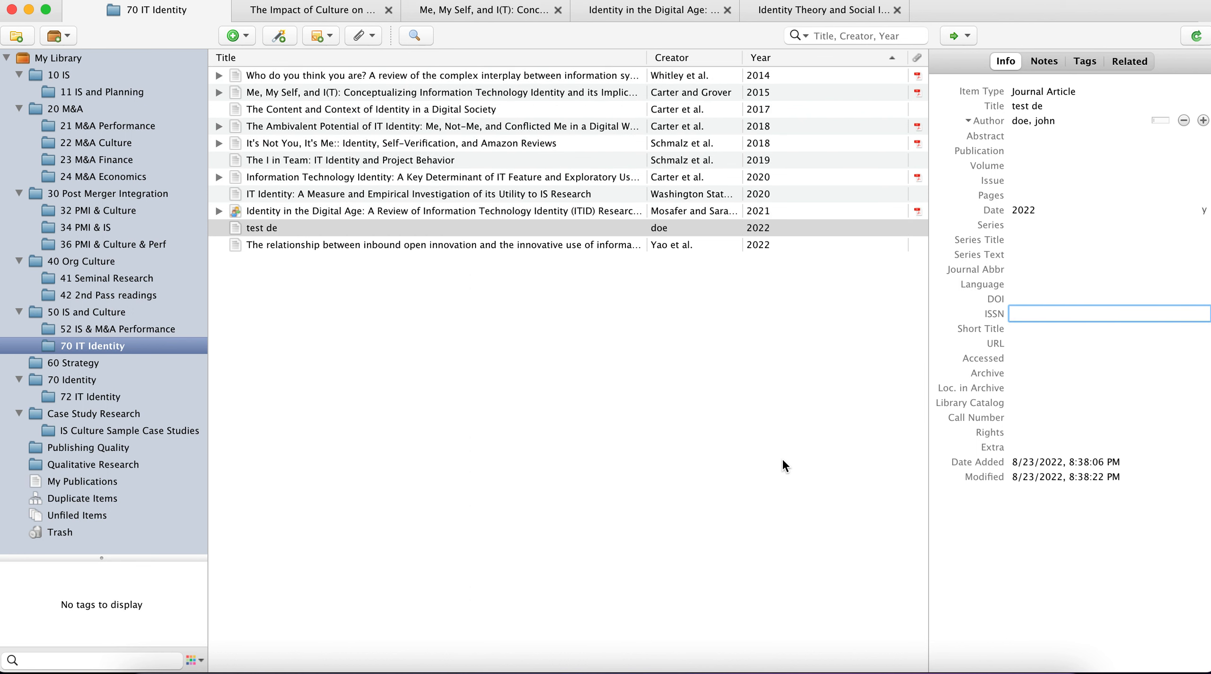
Step: Attach a stored copy of the IT Identity Research Map file from Documents to the "test de" item
right_click(293, 226)
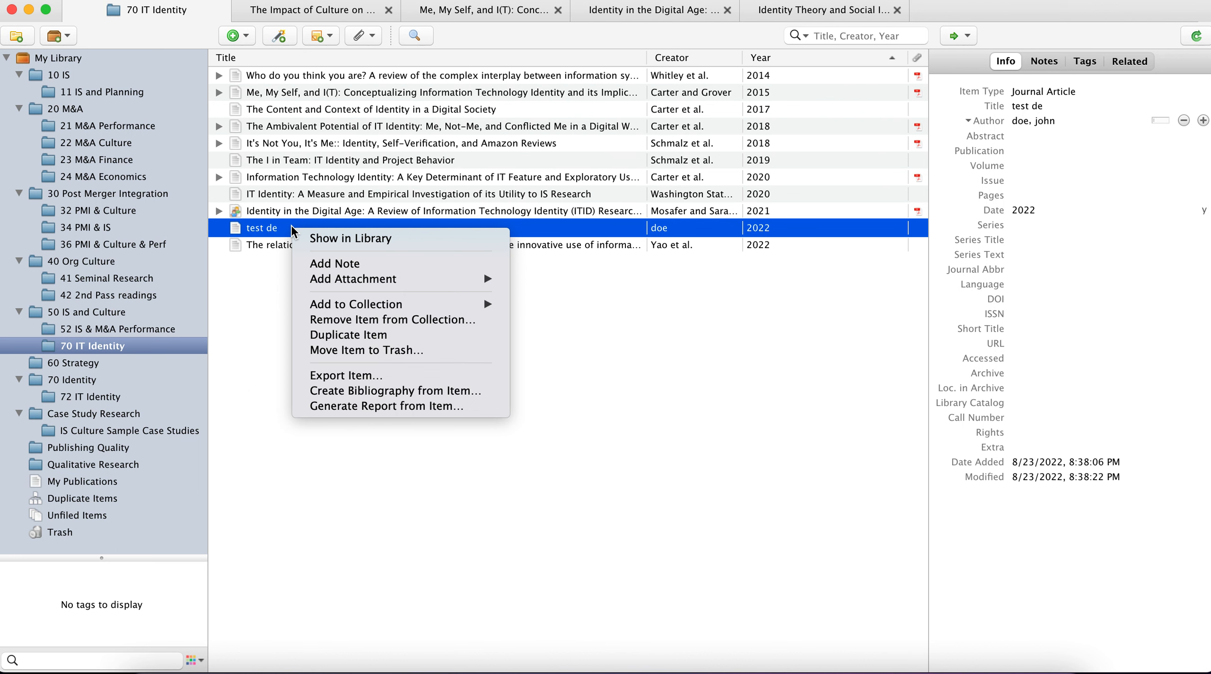
mouse_move(408, 279)
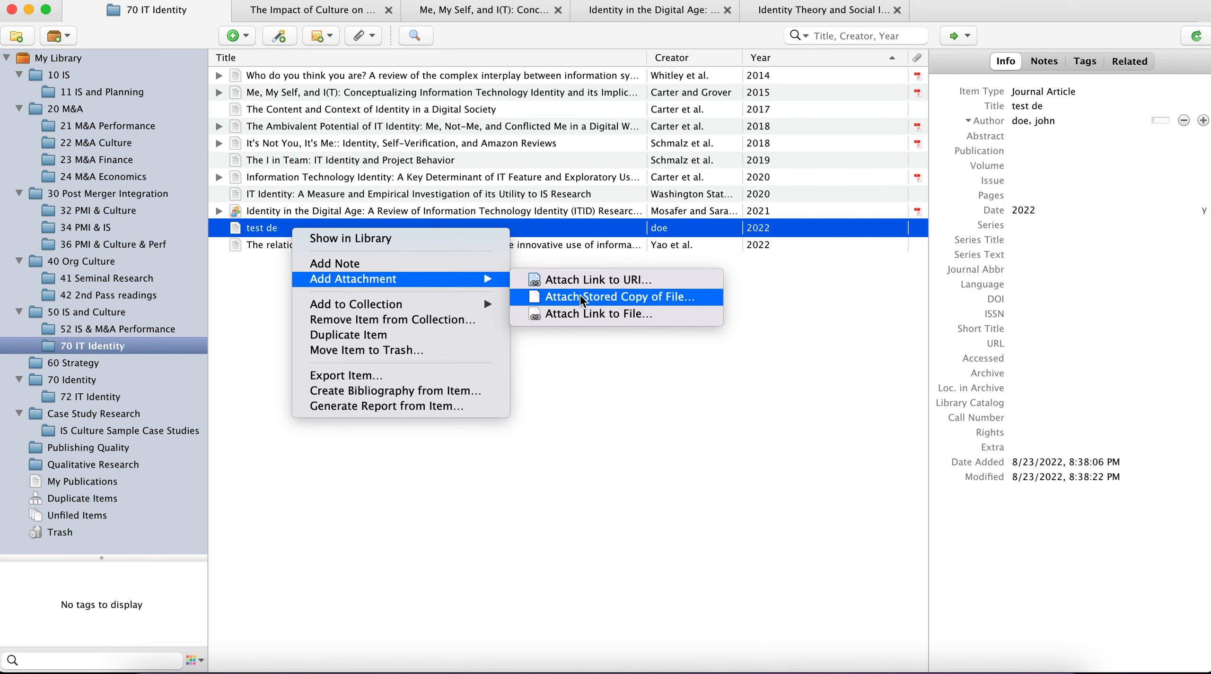
left_click(598, 298)
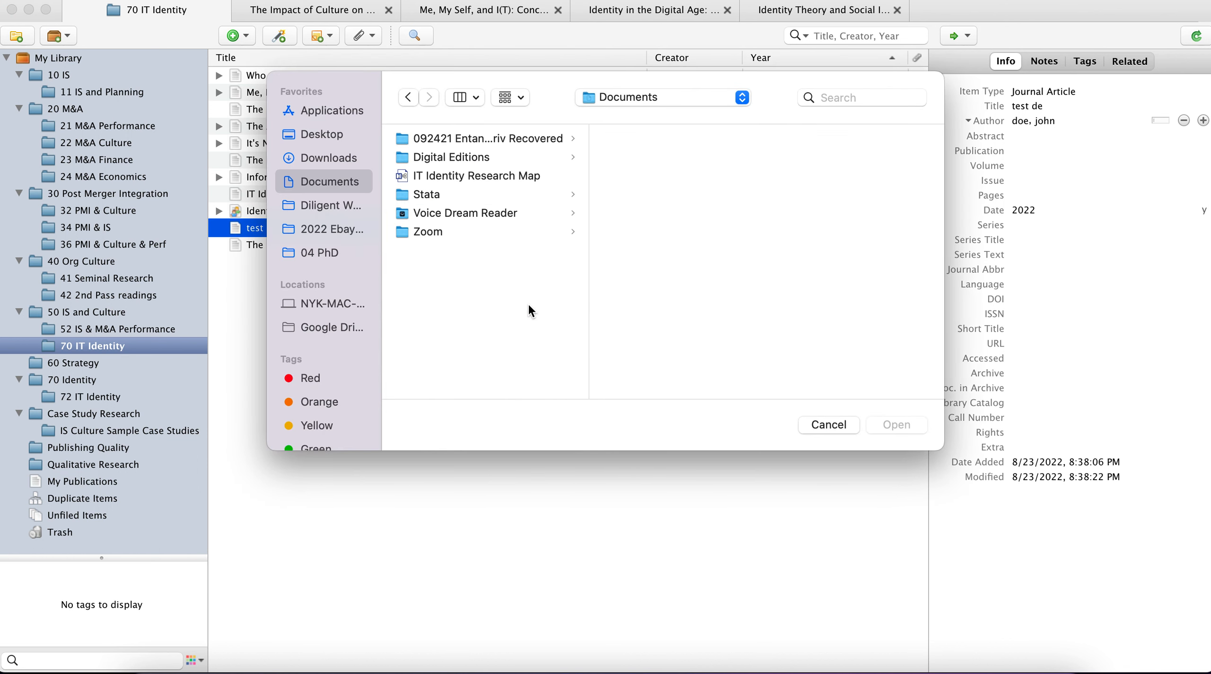
left_click(439, 174)
left_click(877, 428)
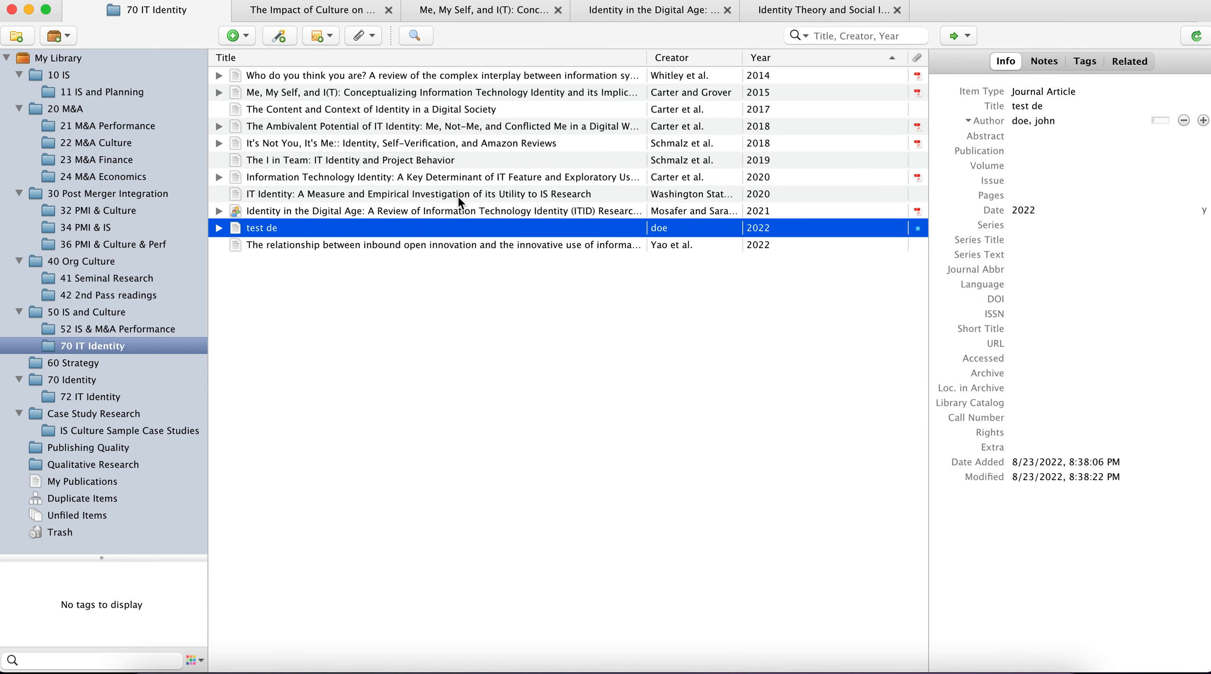
Step: Inspect the attachment under "test de" and the Full Text and ITIdentityliteraturereview.pdf attachments under "Identity in the Digital Age"
left_click(219, 228)
left_click(280, 245)
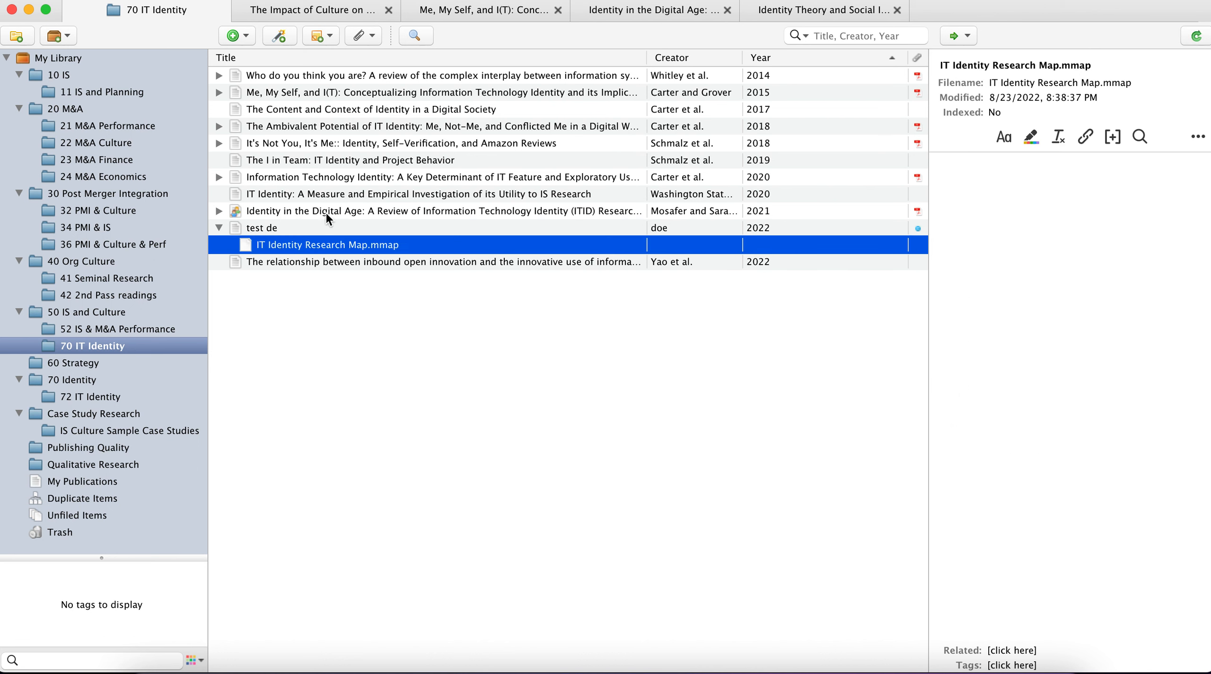
left_click(219, 212)
left_click(269, 226)
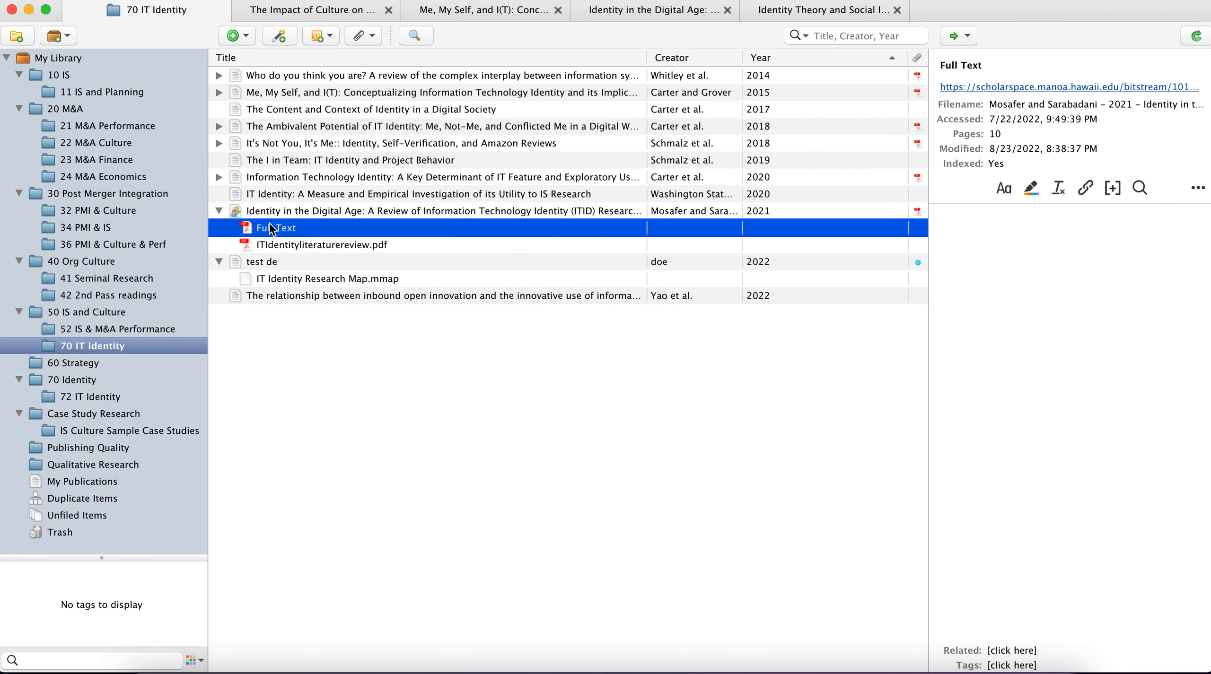
left_click(278, 243)
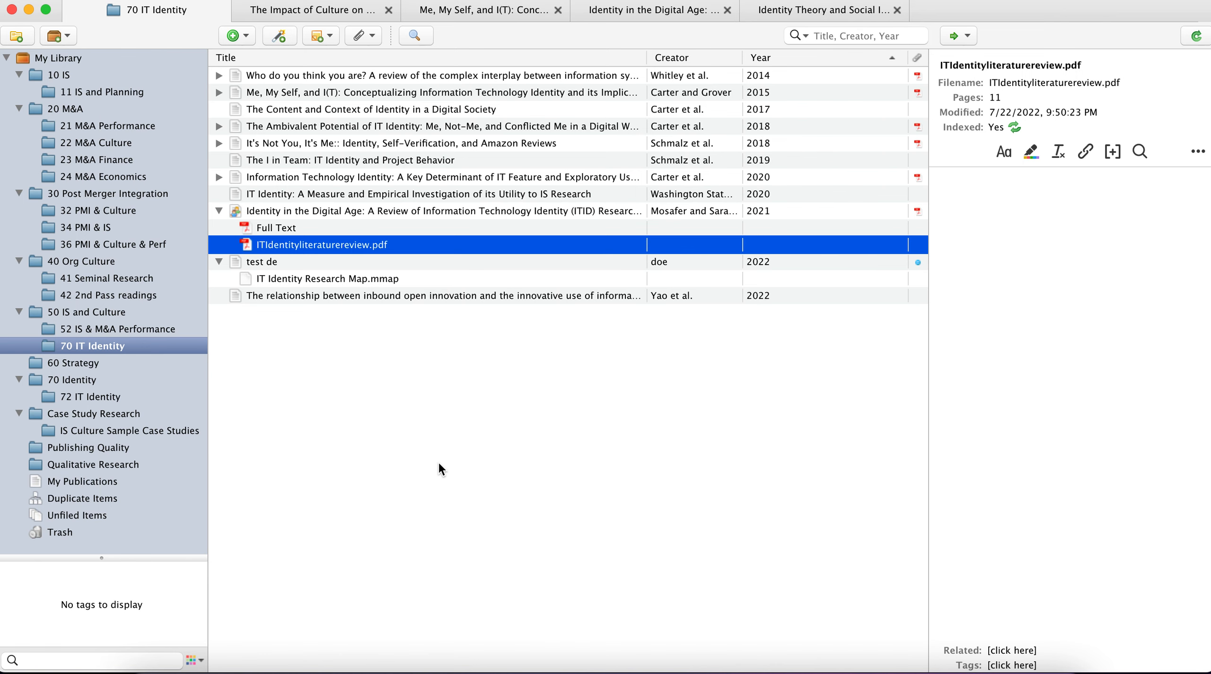
Step: Show all items in My Library and review the available import, export and add-on commands without running any
left_click(55, 59)
right_click(55, 59)
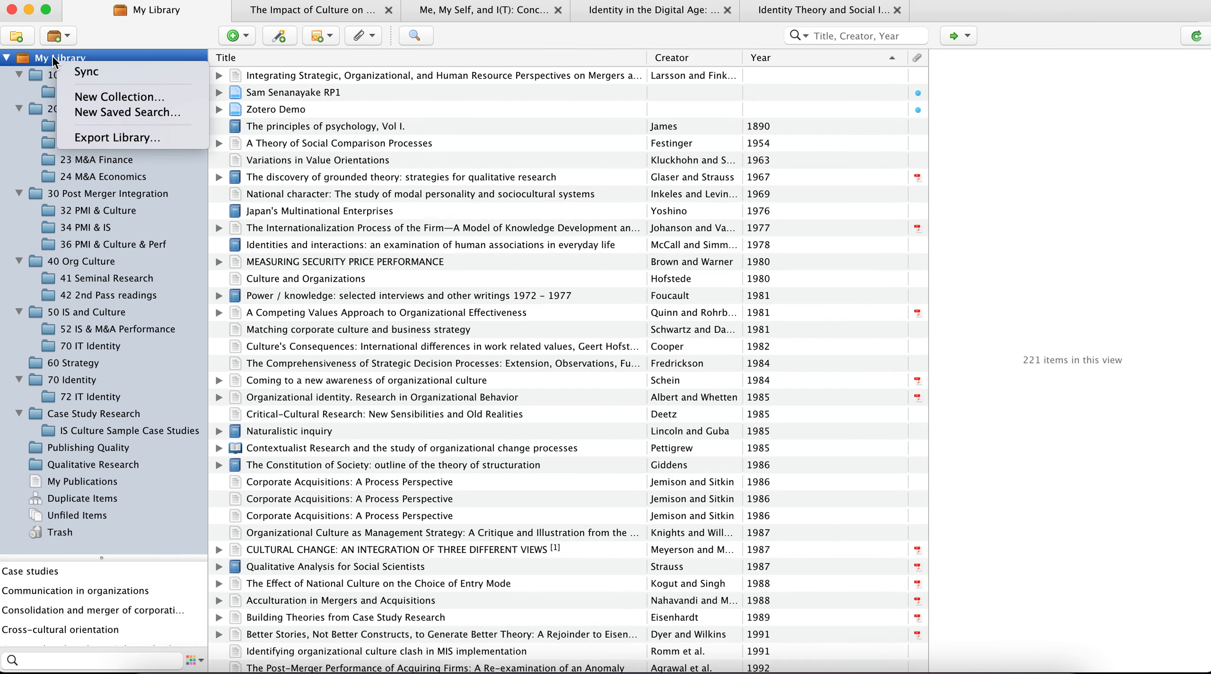
left_click(98, 0)
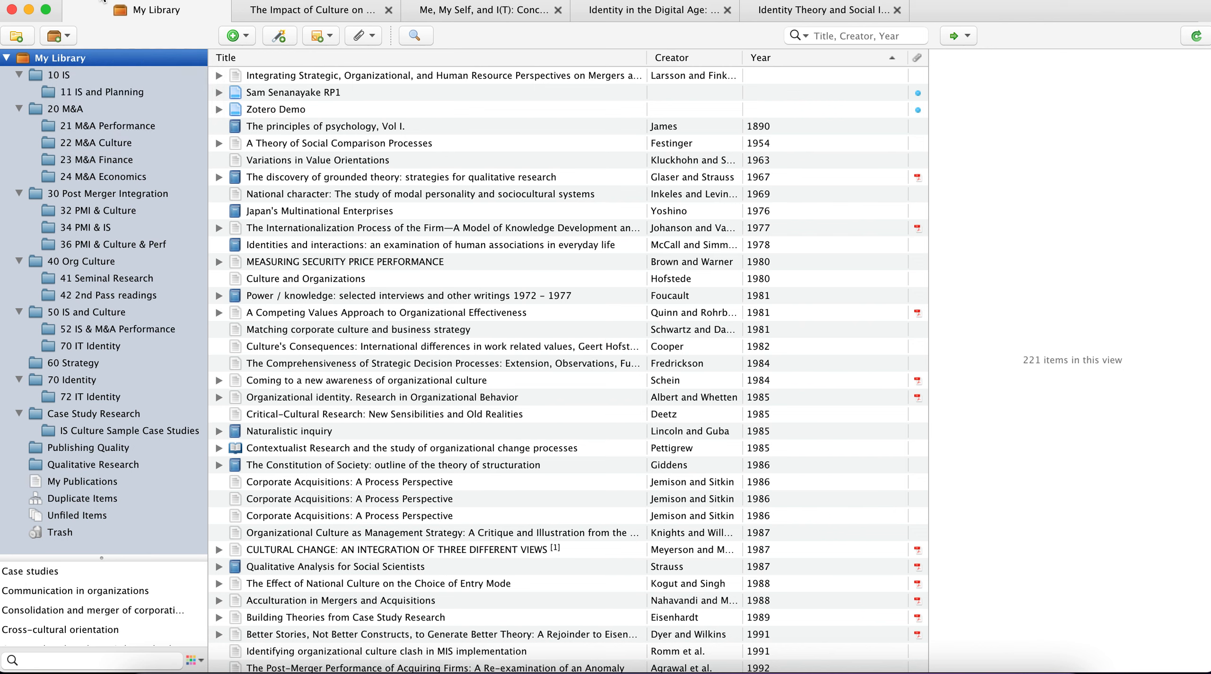
left_click(103, 1)
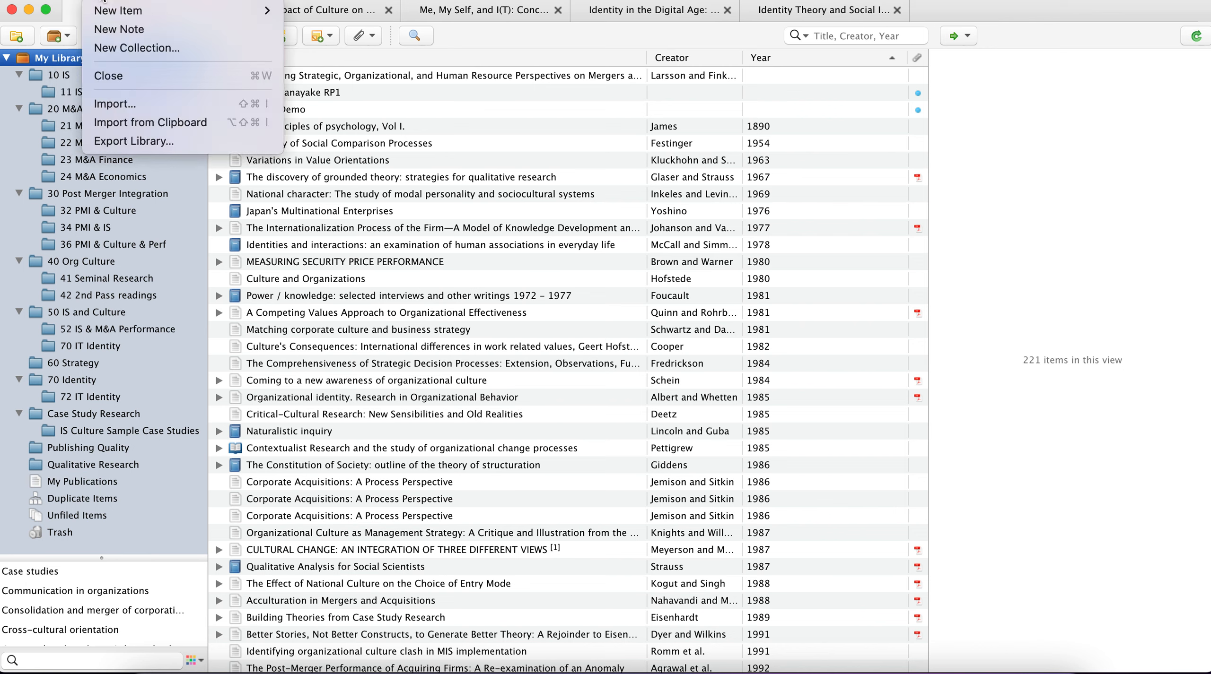
mouse_move(211, 1)
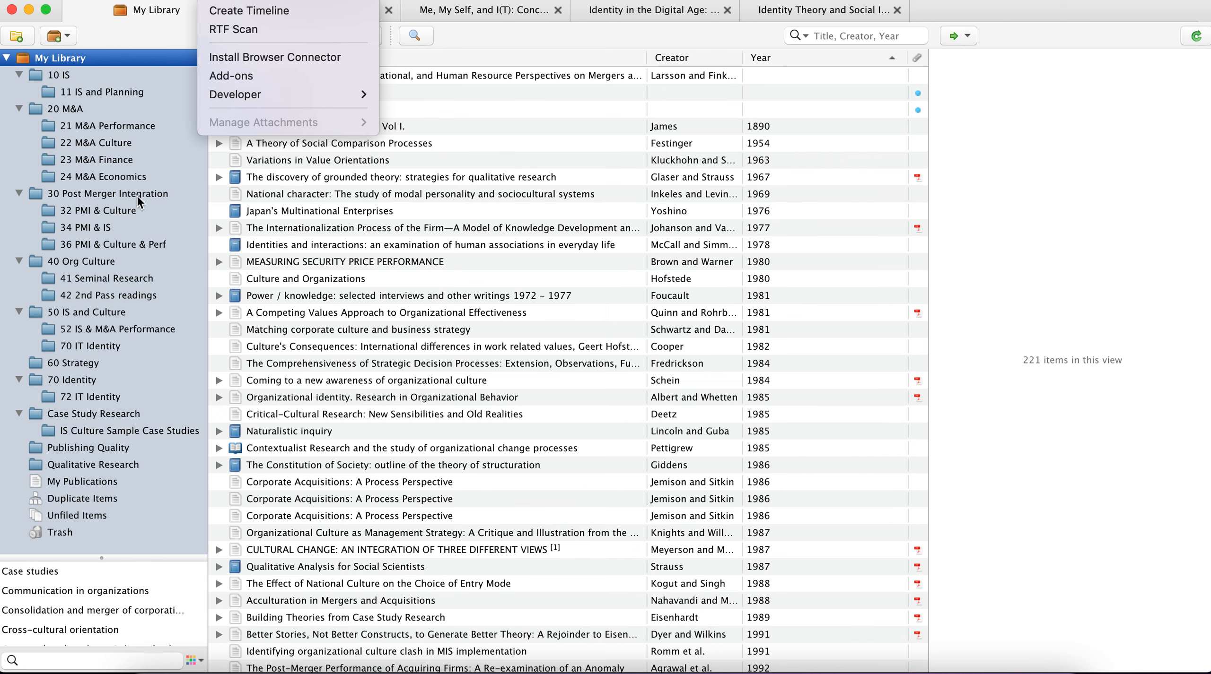
left_click(147, 60)
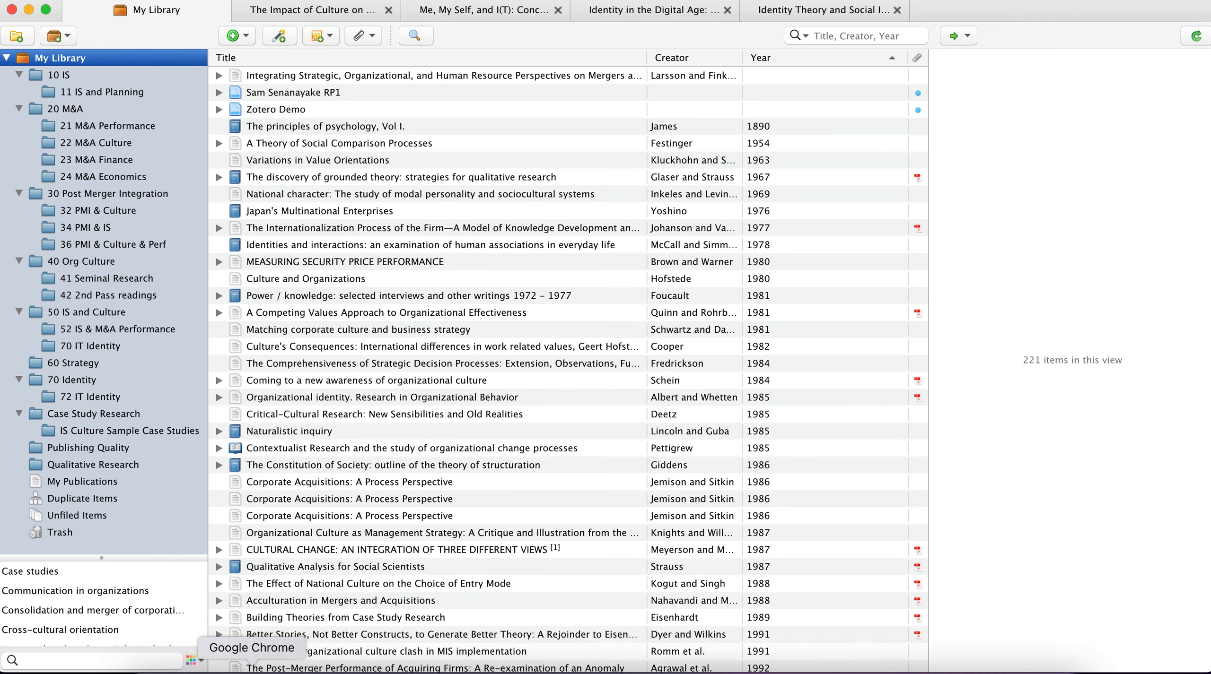
Step: Switch to Chrome and view the YouTube video "Learn how to use Zotero in 30 minutes", highlighting its title for reference
left_click(253, 670)
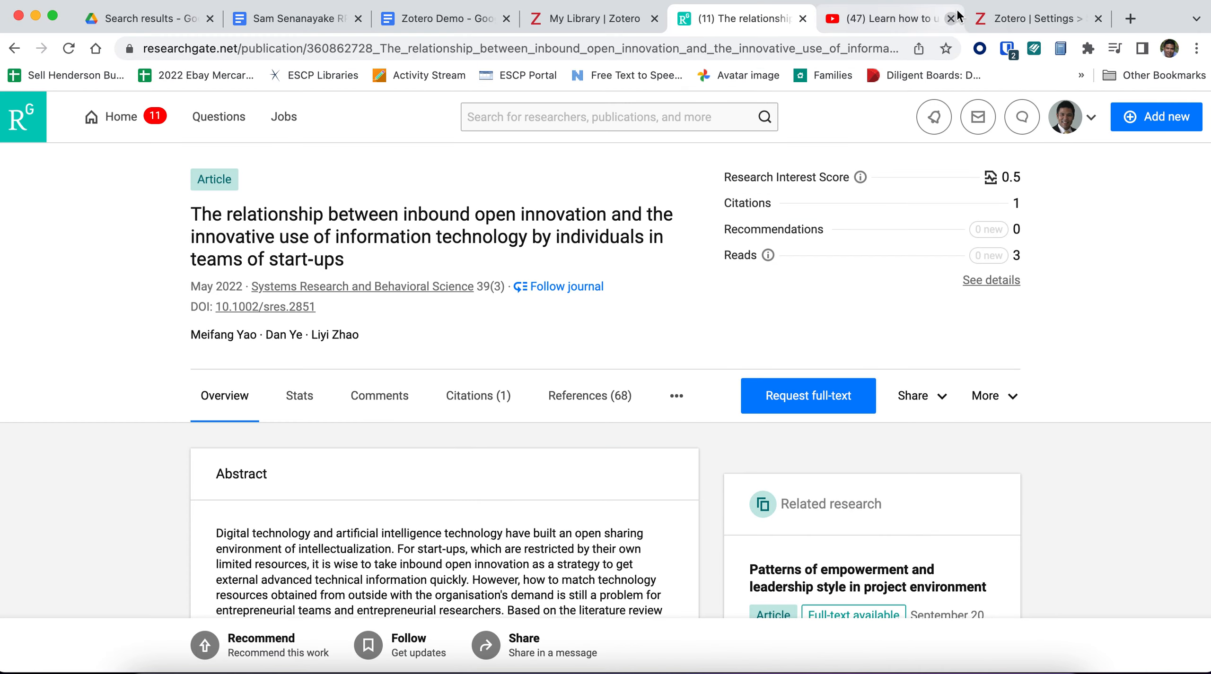
left_click(912, 26)
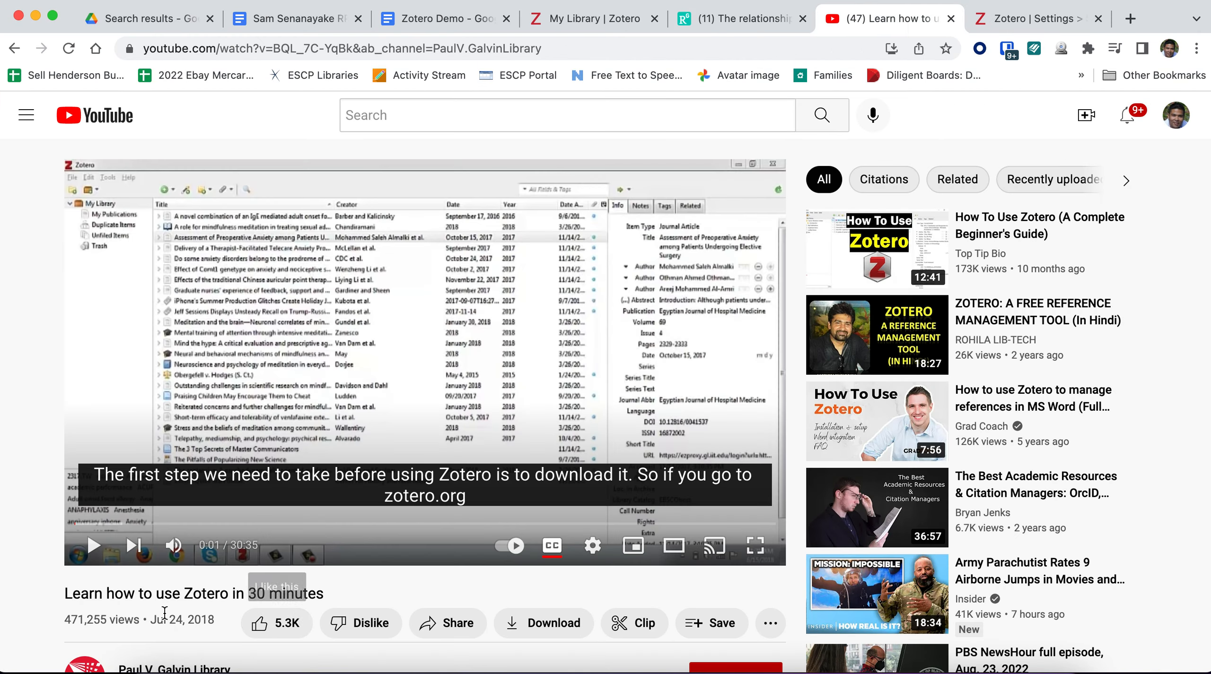
left_click_drag(66, 595, 350, 594)
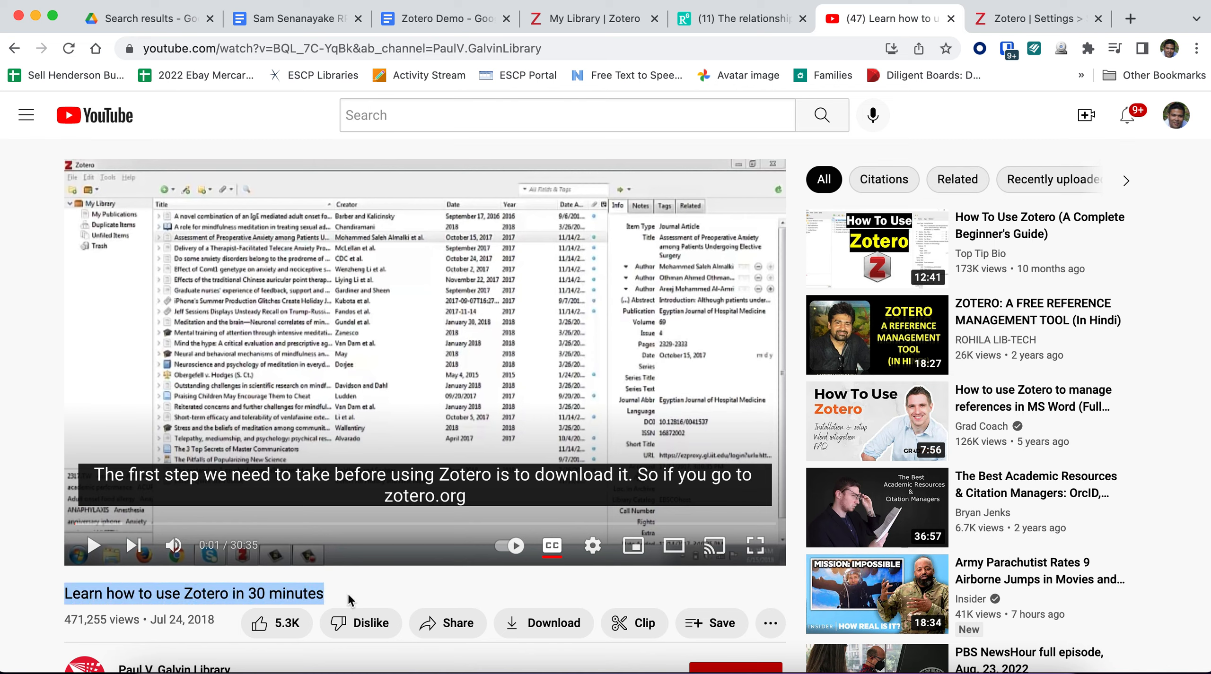
left_click(349, 600)
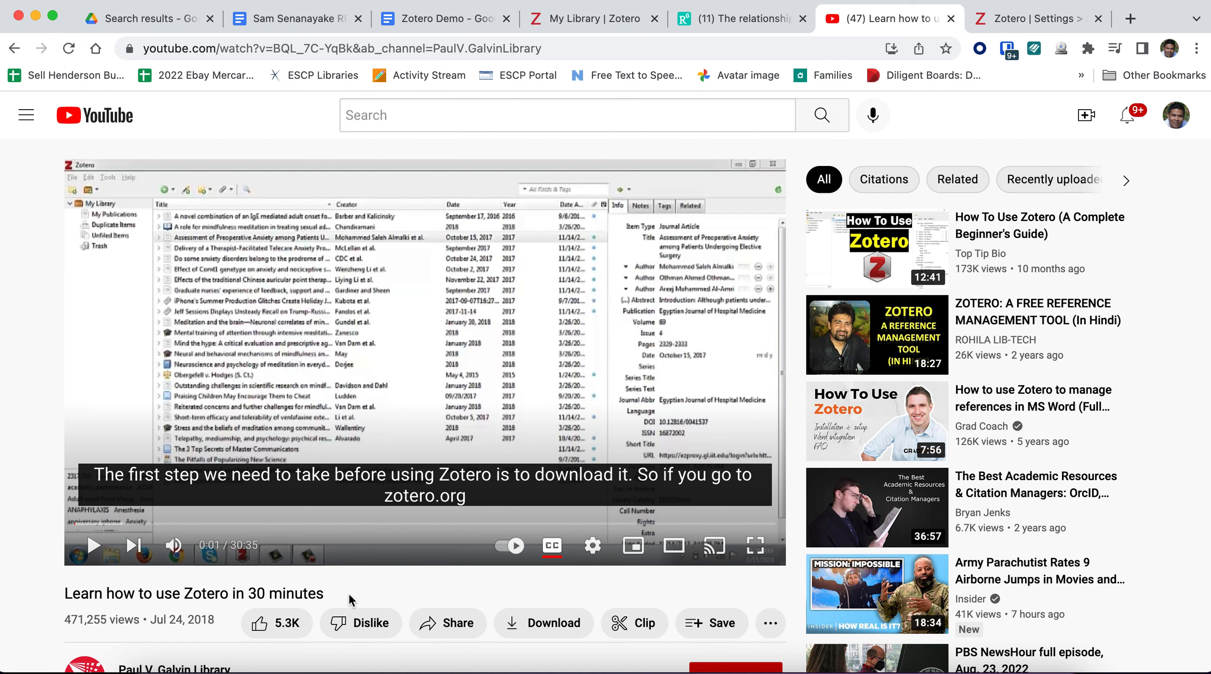
scroll(349, 600, "down", 1)
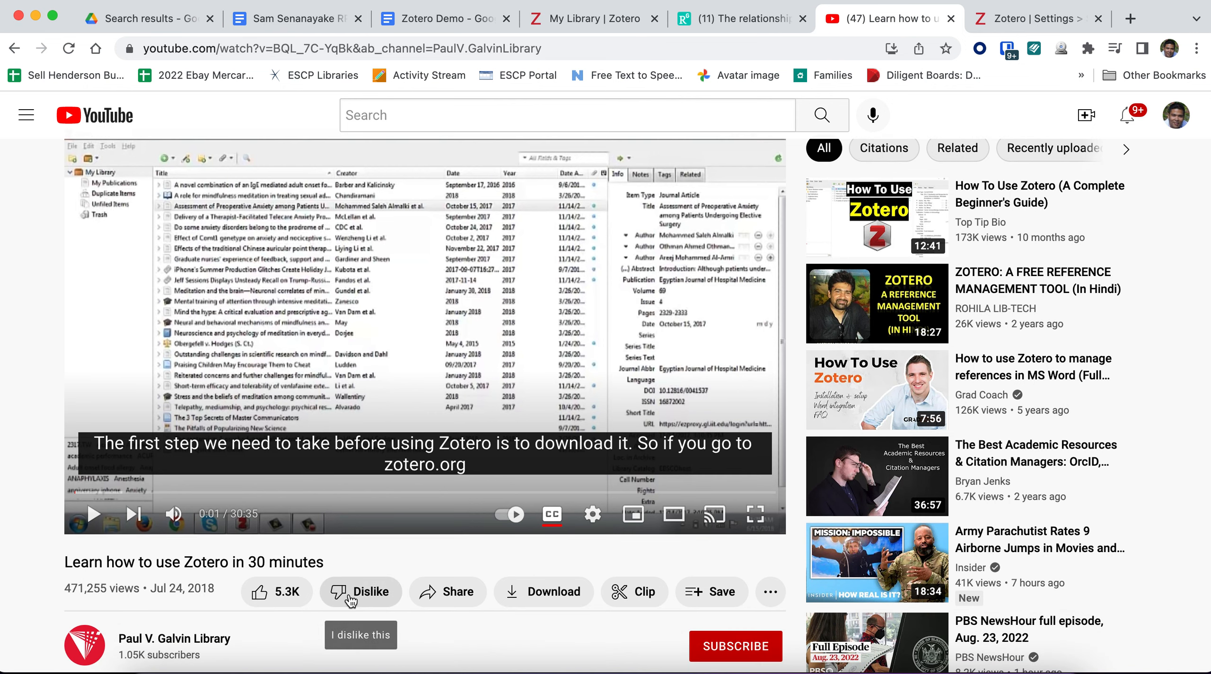
scroll(350, 602, "up", 1)
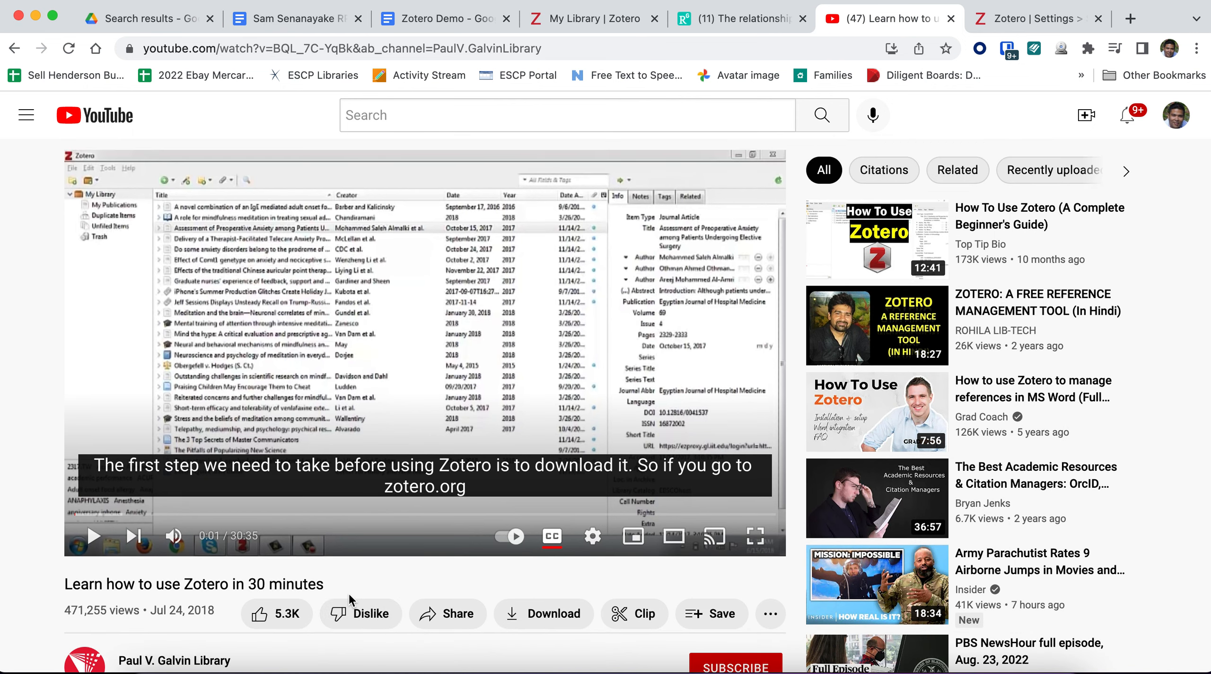